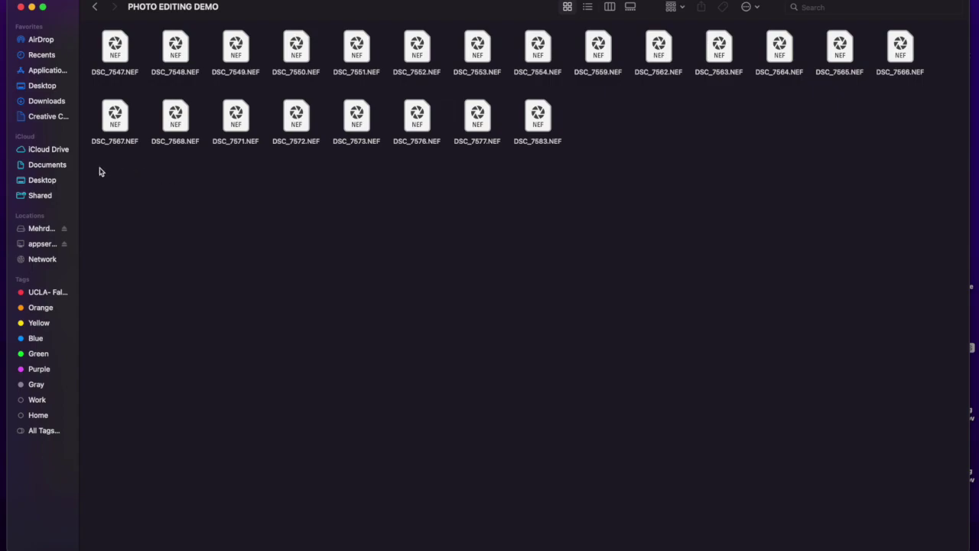
Select all 22 NEF files in PHOTO EDITING DEMO and open them with Adobe Lightroom
drag(99, 167, 937, 43)
right_click(415, 54)
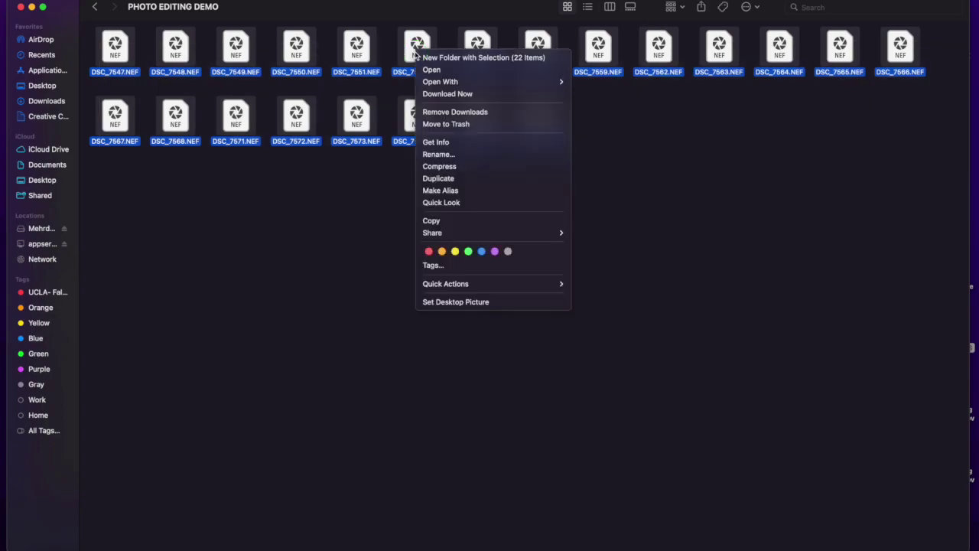
mouse_move(545, 83)
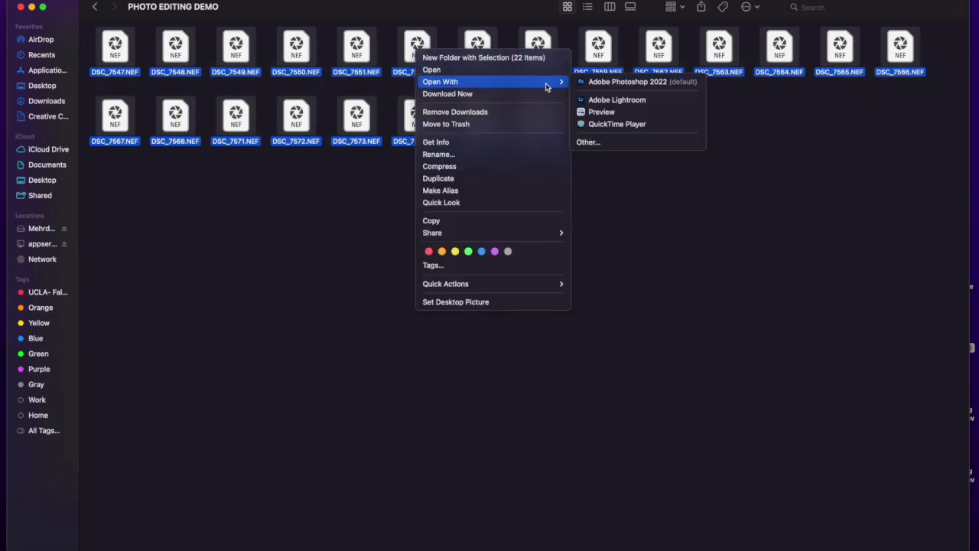
click(662, 101)
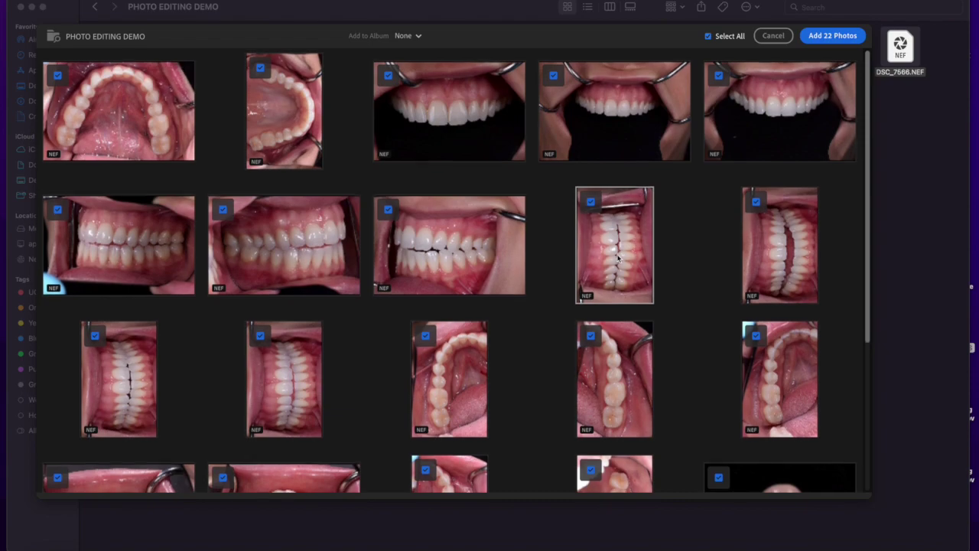
Review the 22 photos in the Add Photos grid, leaving every photo checked
scroll(618, 260, down, 2)
scroll(618, 260, down, 5)
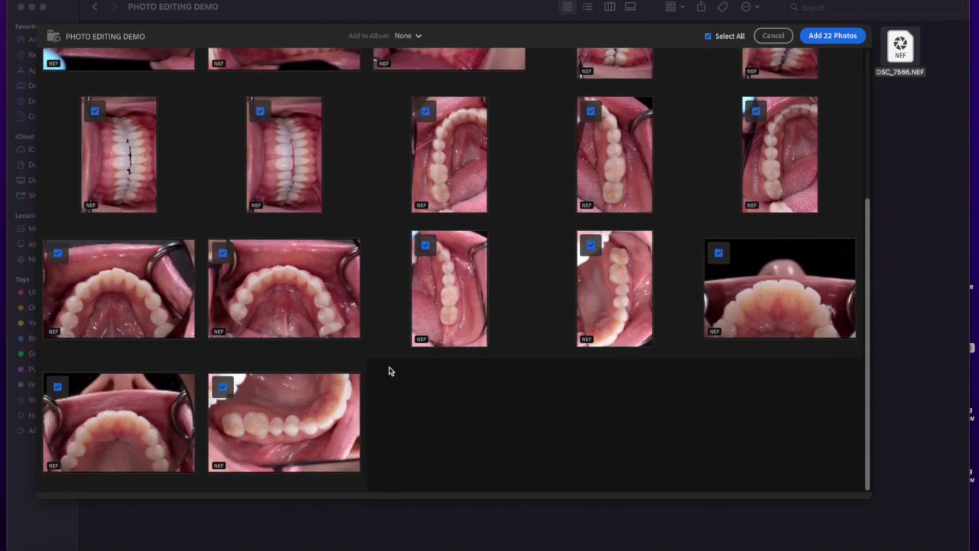
scroll(390, 369, up, 4)
scroll(388, 371, up, 2)
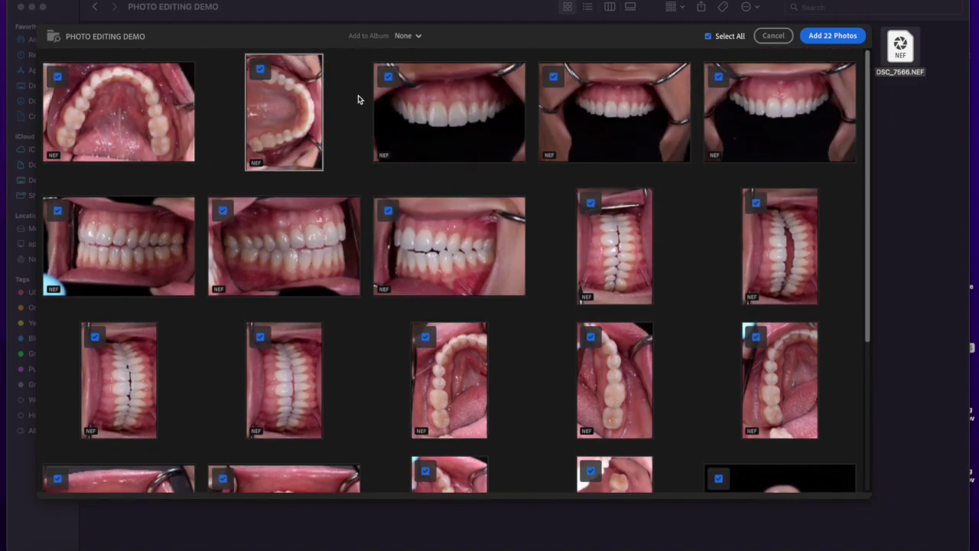
scroll(706, 255, down, 6)
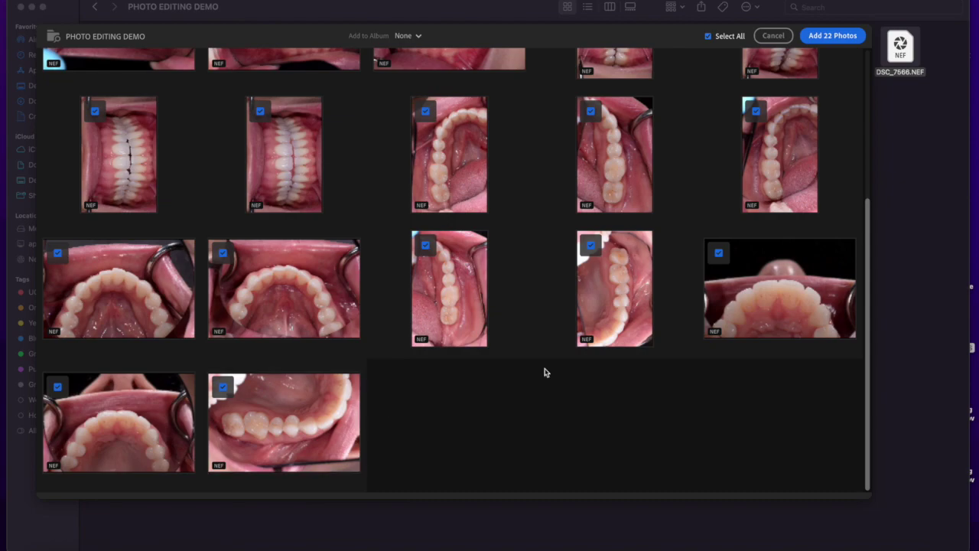
scroll(545, 372, up, 6)
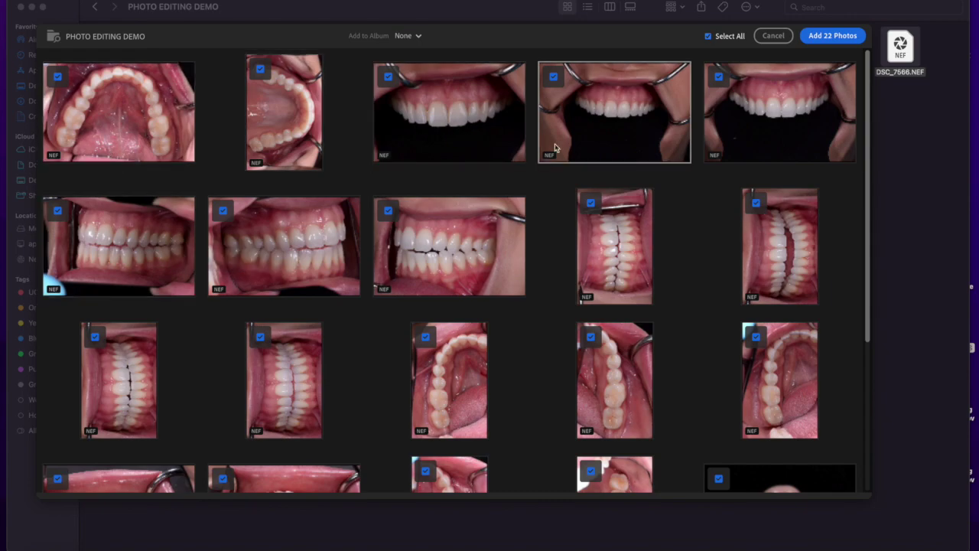
scroll(550, 230, down, 1)
scroll(554, 238, up, 1)
scroll(554, 238, down, 5)
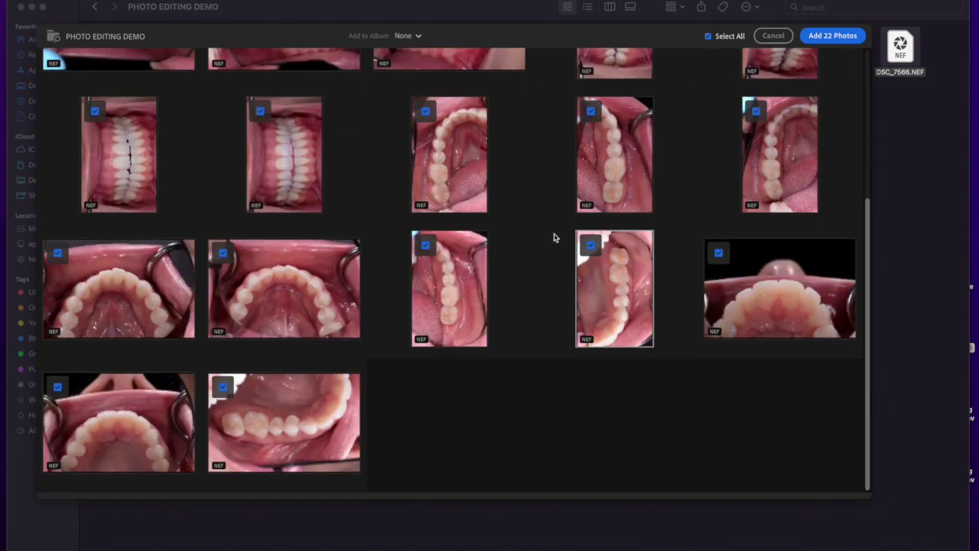
scroll(295, 374, up, 5)
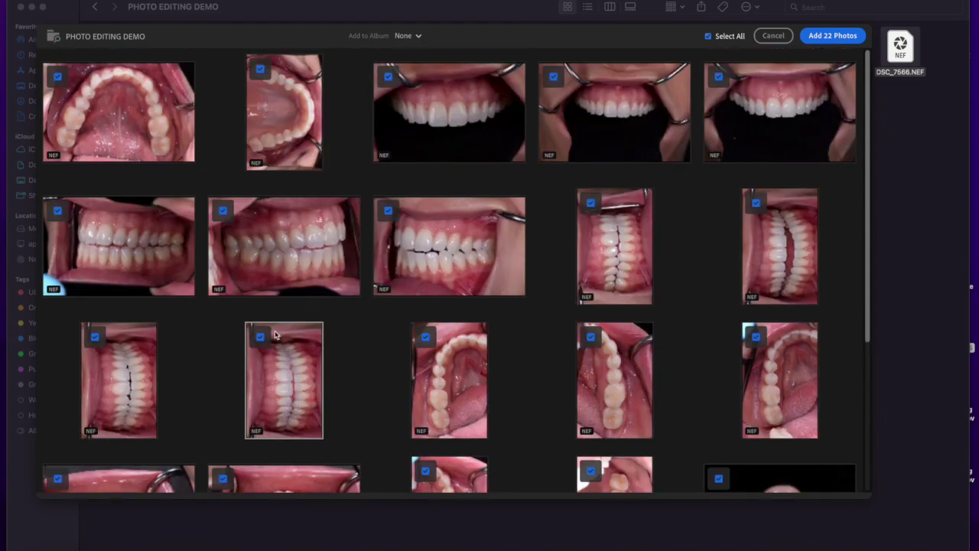
click(223, 211)
click(223, 212)
Recheck the grid and add all 22 photos to Lightroom
scroll(558, 266, down, 5)
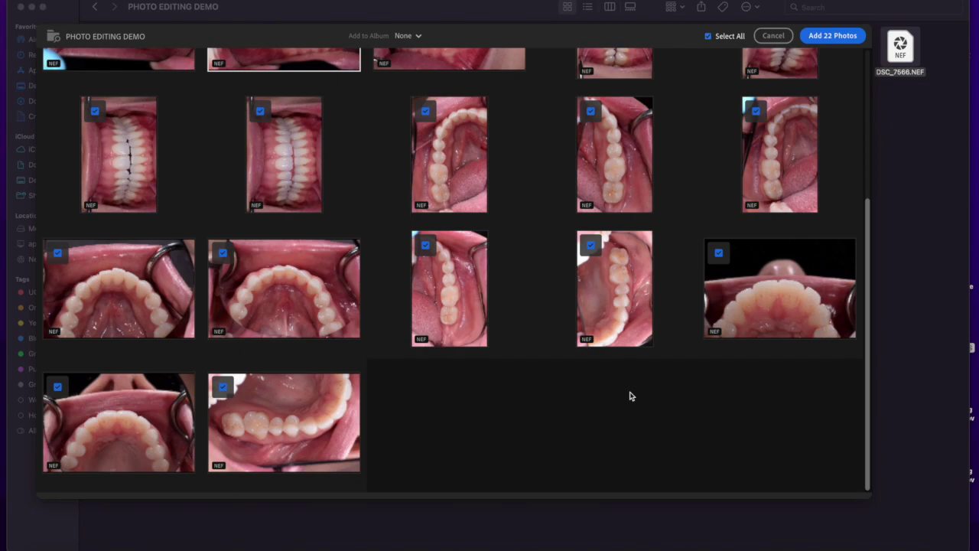
scroll(546, 385, up, 5)
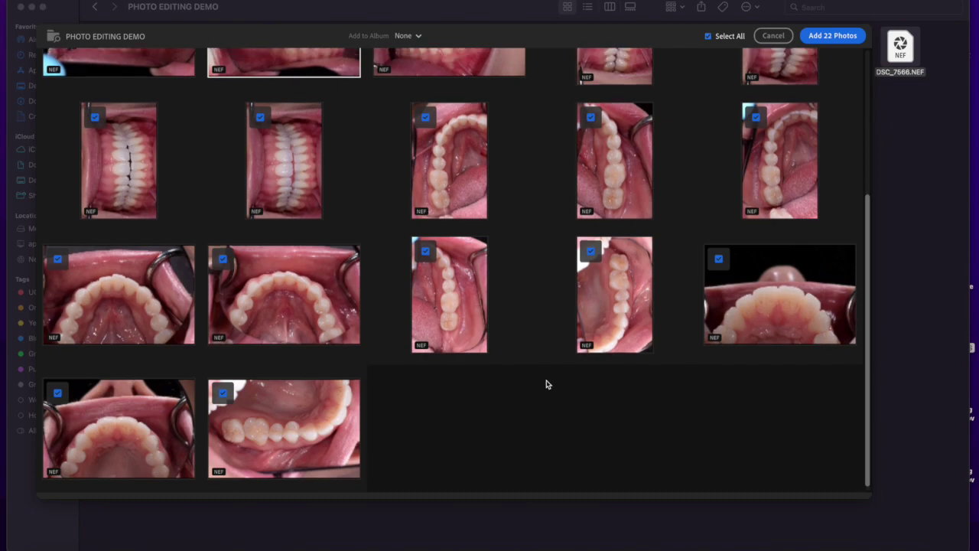
scroll(549, 303, down, 5)
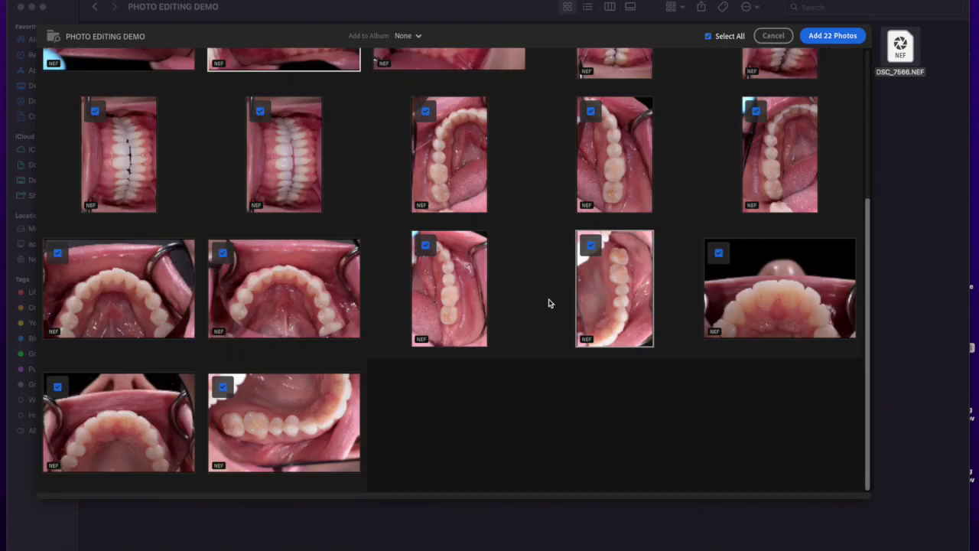
scroll(549, 303, up, 5)
scroll(580, 321, down, 5)
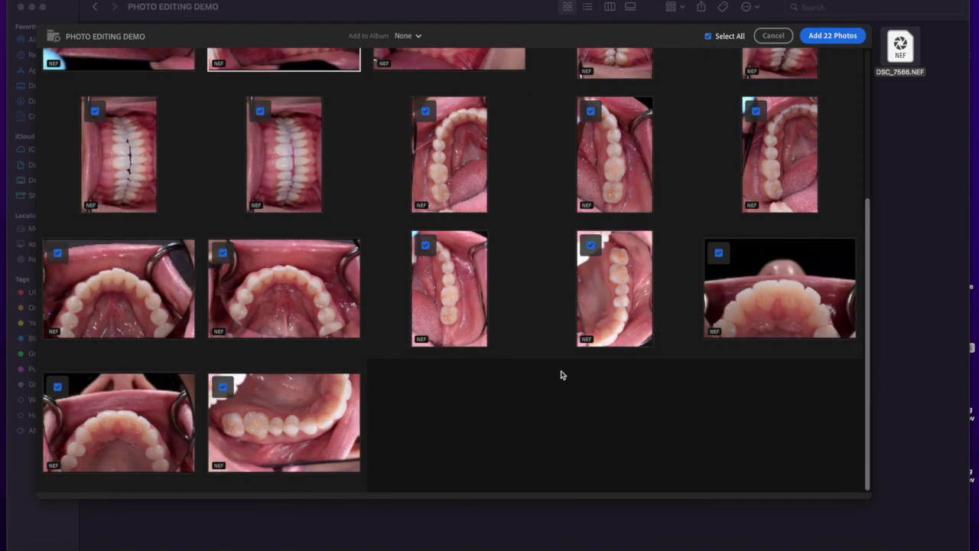
scroll(561, 375, up, 5)
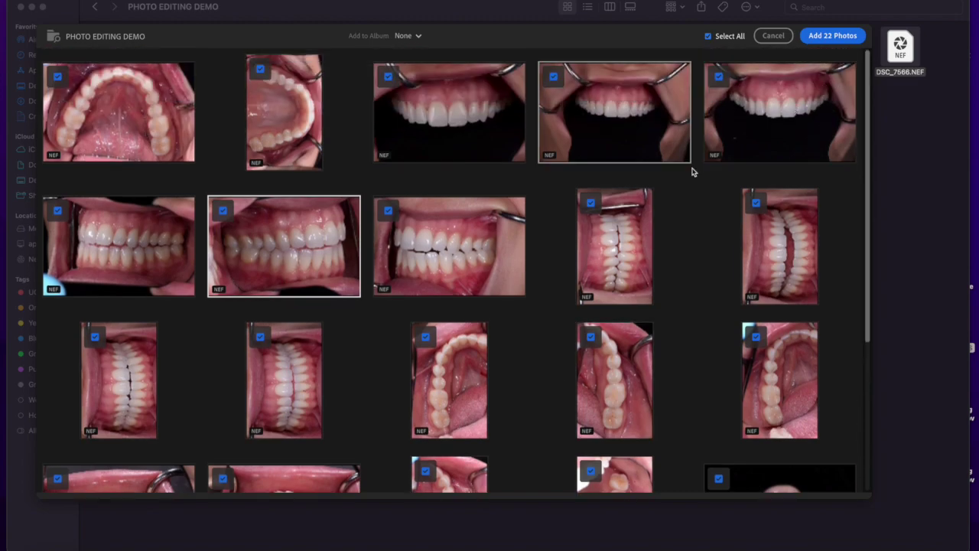
click(839, 39)
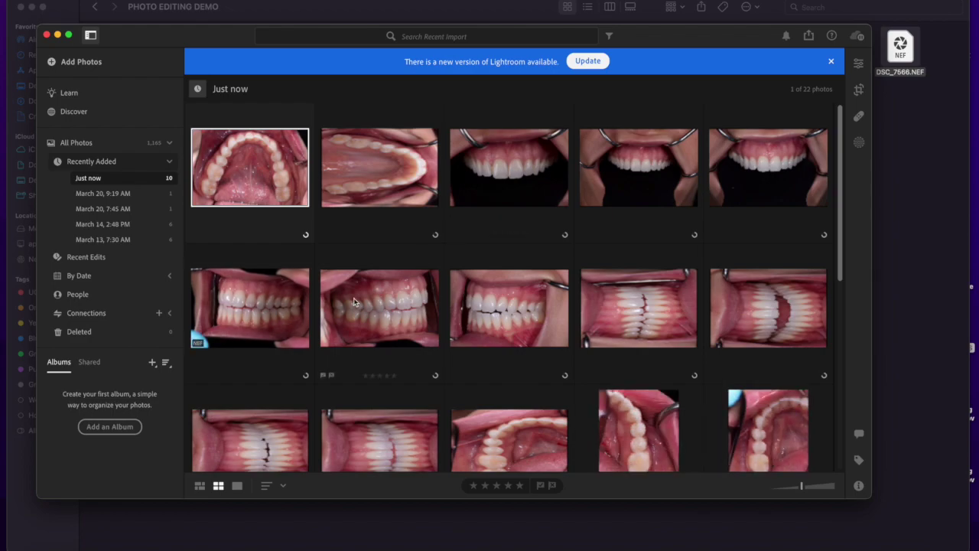
Make Lightroom full screen, keep the Square Grid layout, and show the upper-arch photo in Detail view
scroll(355, 302, down, 5)
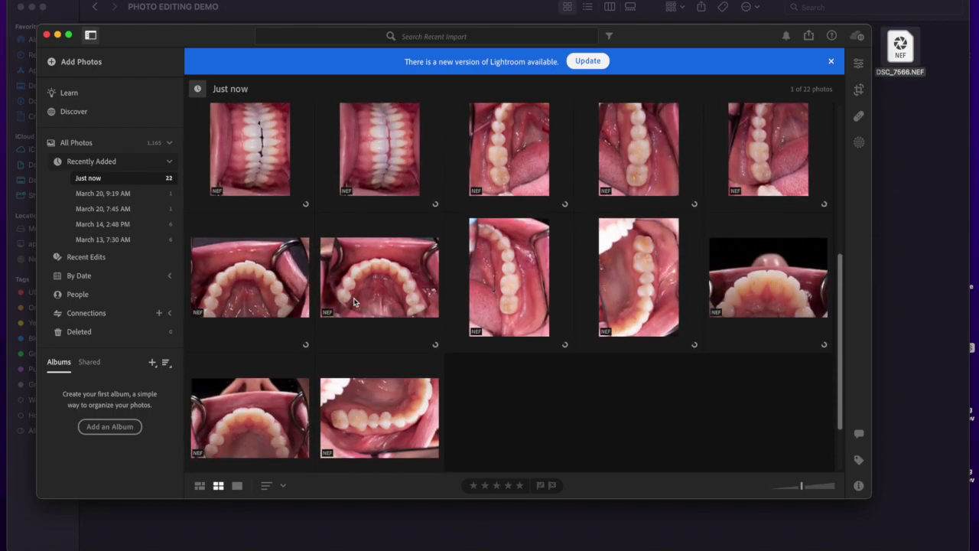
scroll(353, 302, up, 5)
scroll(306, 374, down, 2)
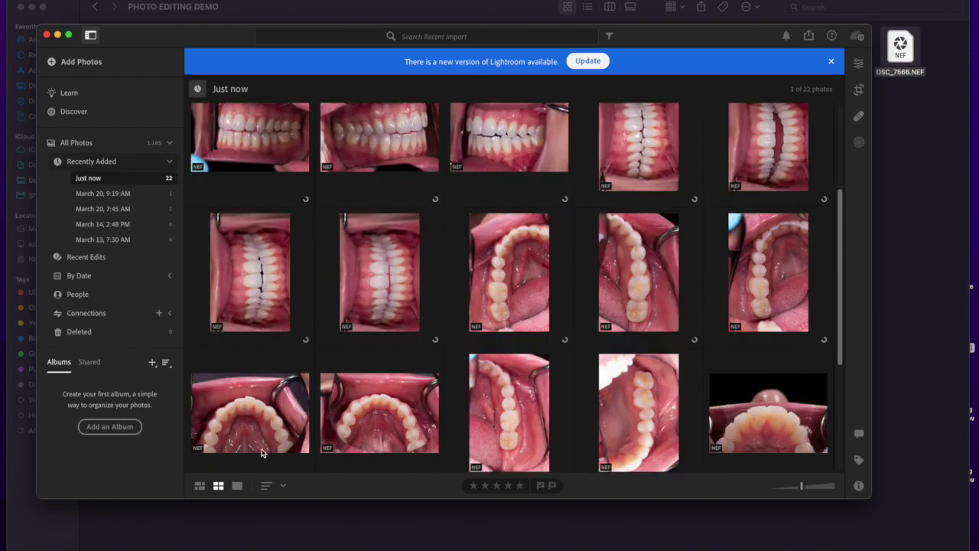
key(ctrl+alt+Return)
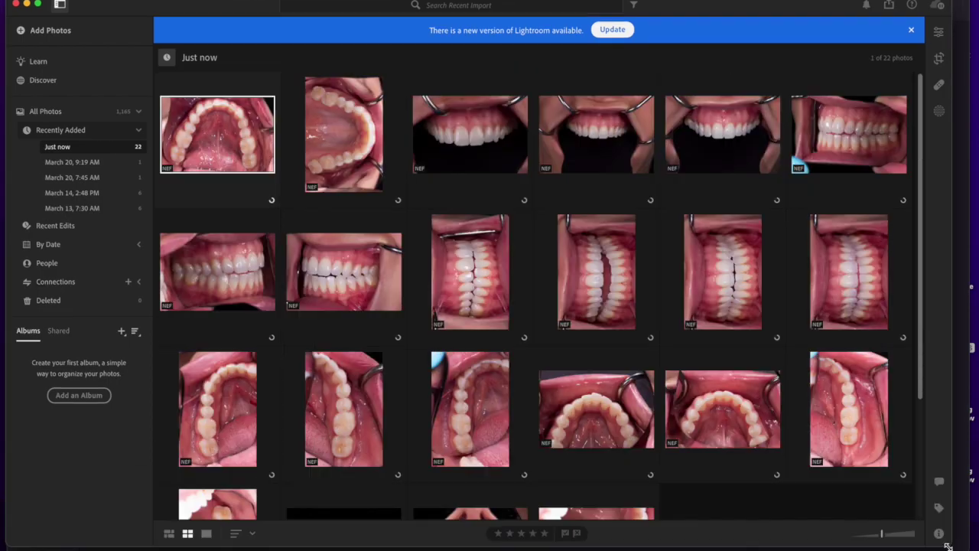
click(169, 536)
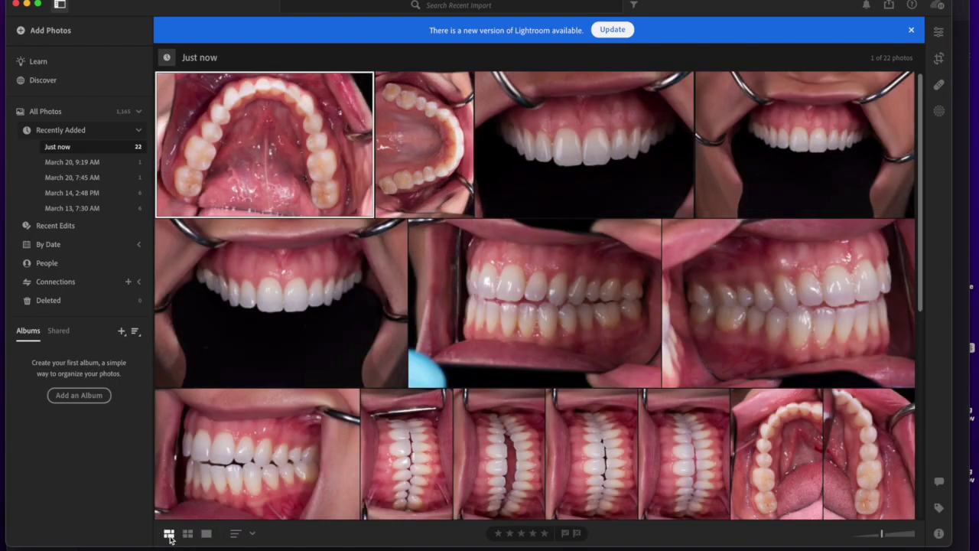
click(189, 535)
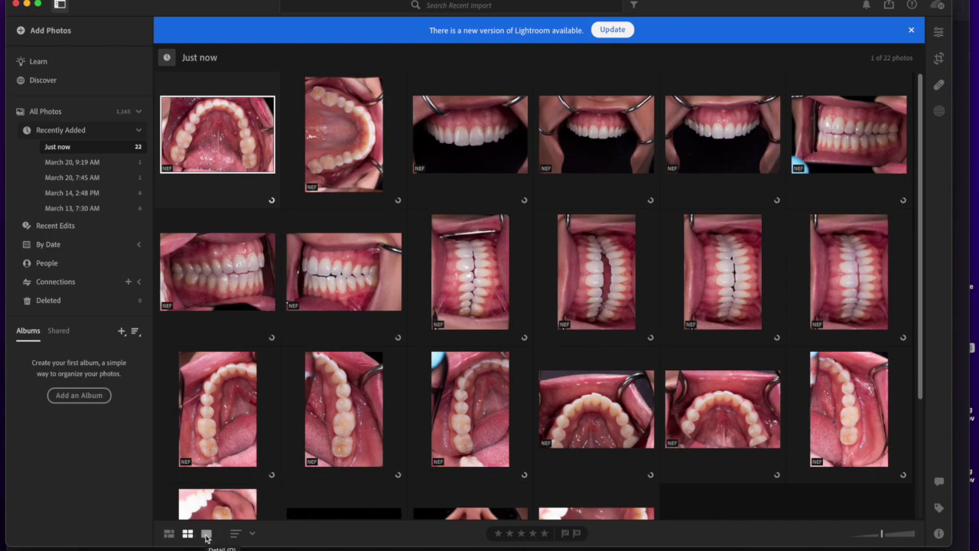
click(206, 534)
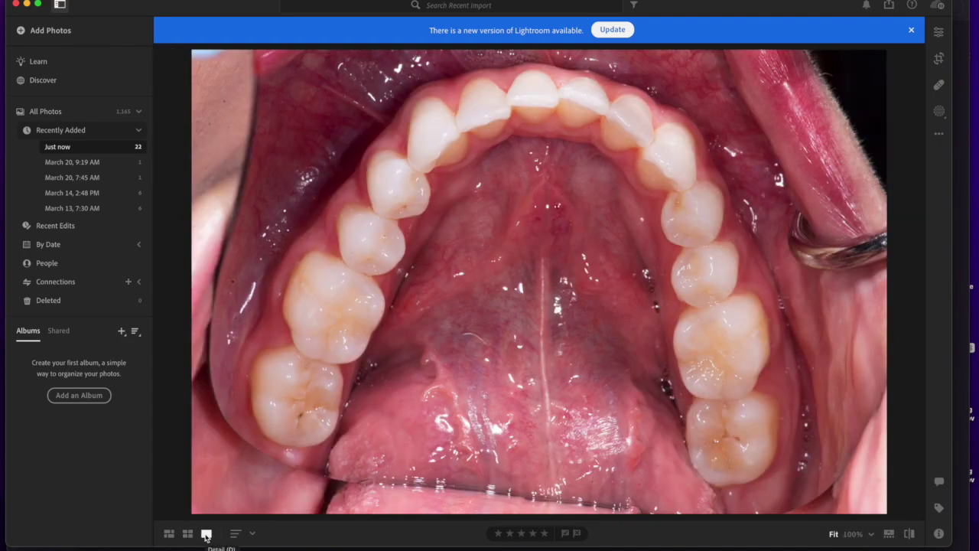
Show the filmstrip of all photos below the Detail view
click(205, 535)
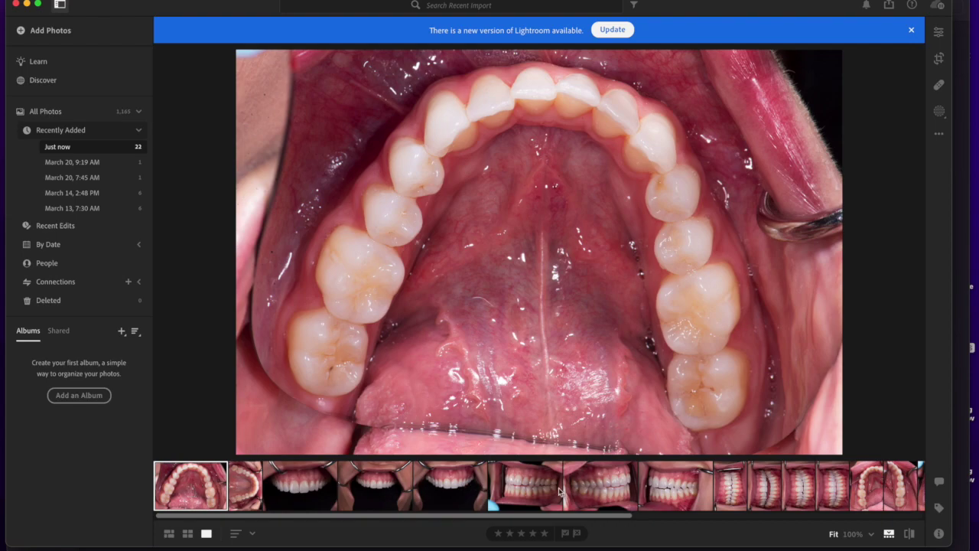
scroll(608, 493, right, 10)
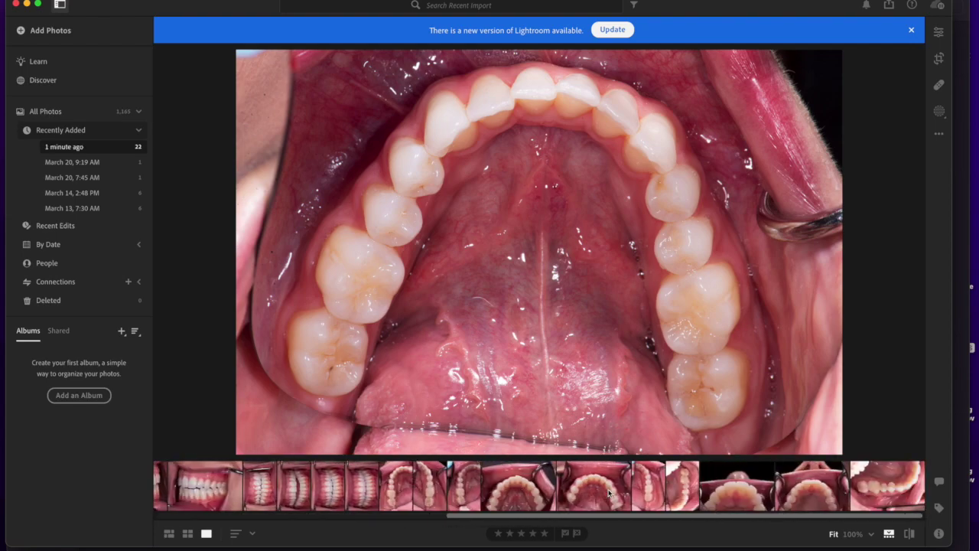
scroll(608, 493, left, 5)
click(889, 534)
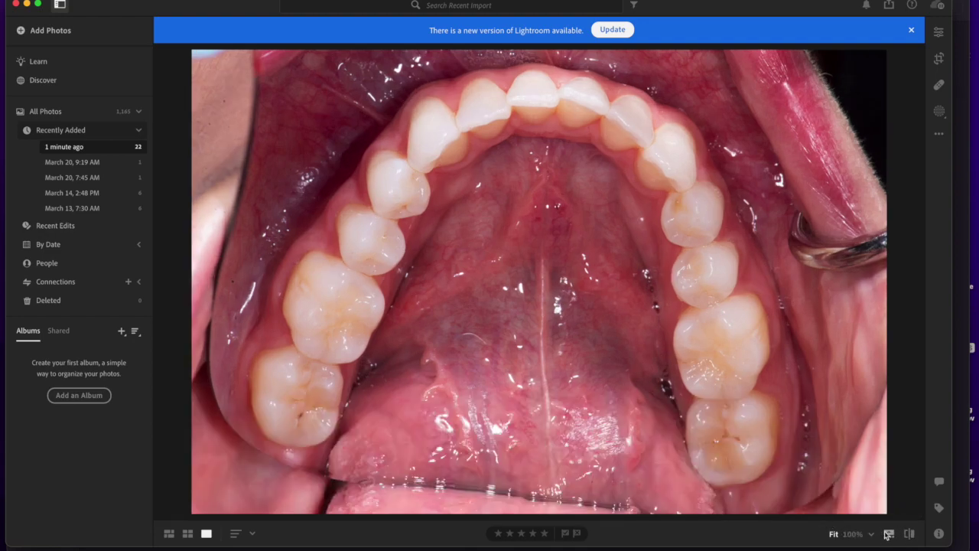
click(889, 534)
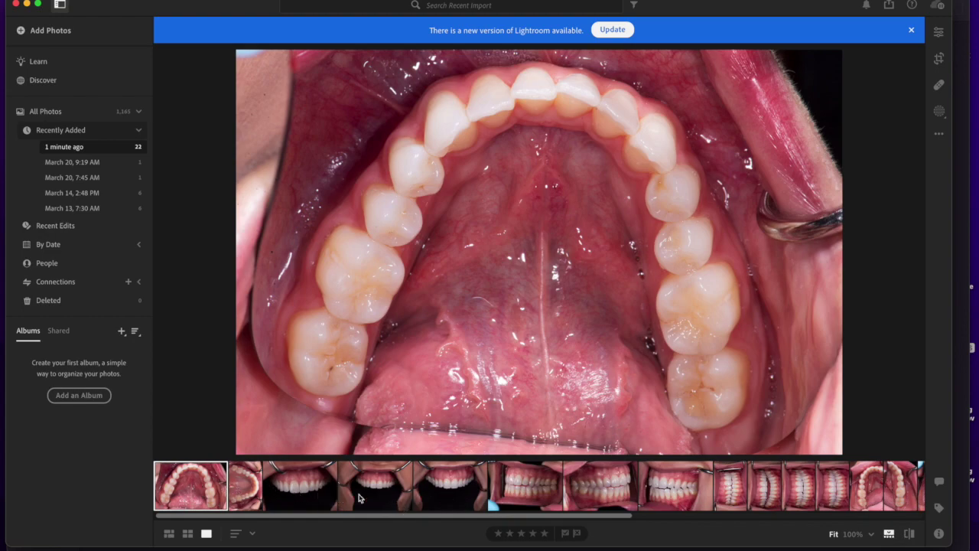
Sort the photos in reverse order and open the new first photo, a molar close-up
click(252, 532)
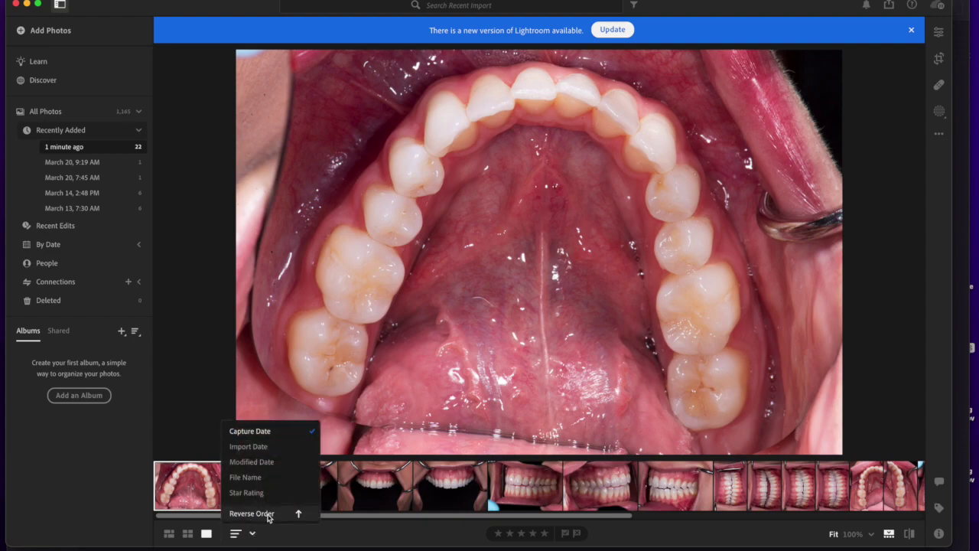
click(268, 514)
click(325, 531)
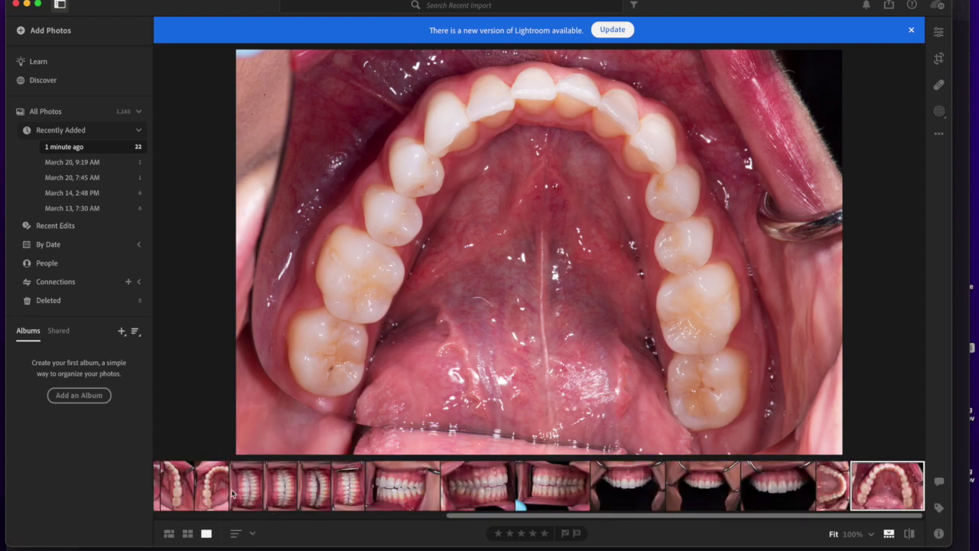
click(191, 497)
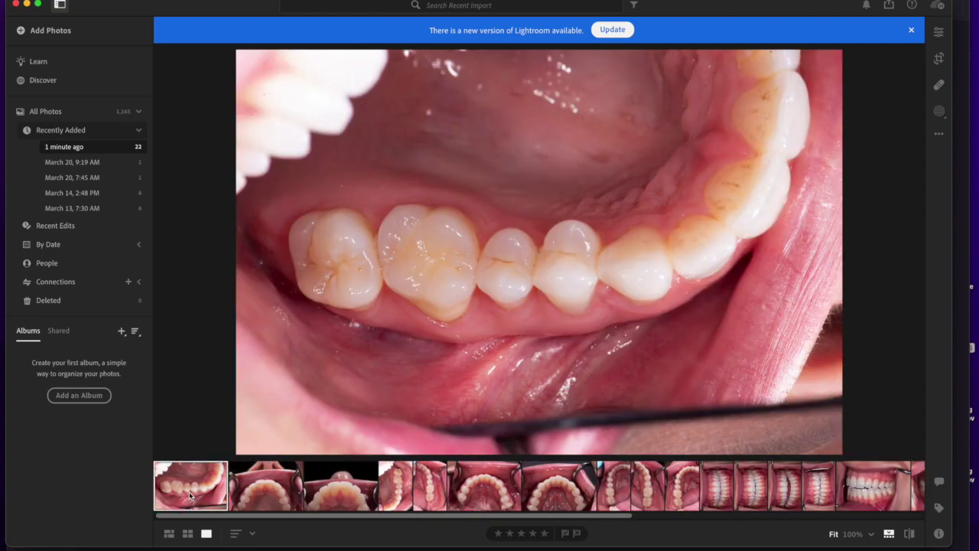
click(939, 32)
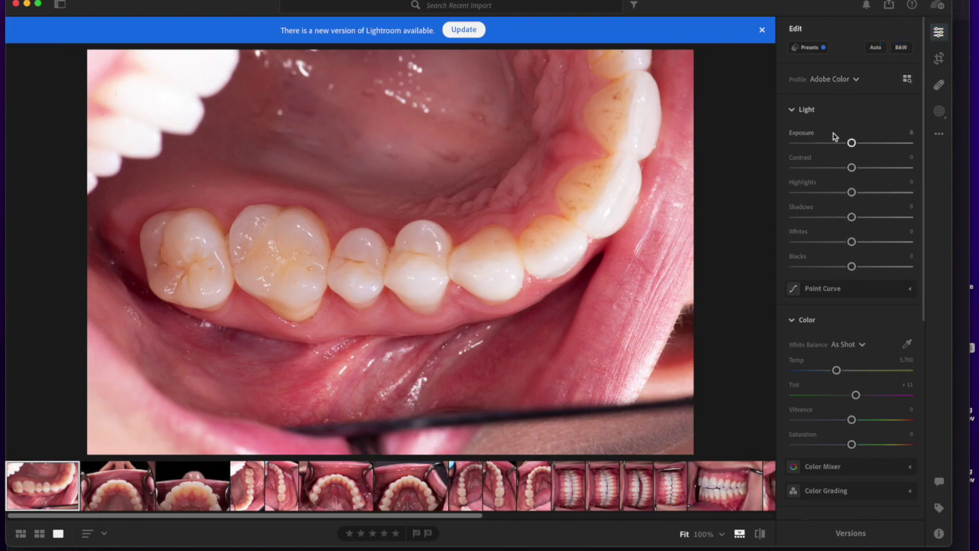
scroll(837, 260, down, 8)
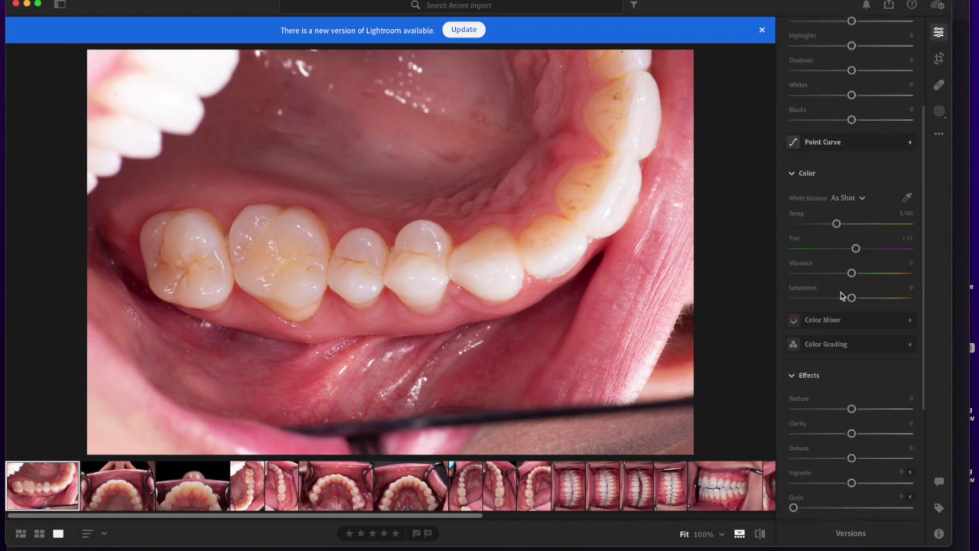
scroll(841, 296, up, 8)
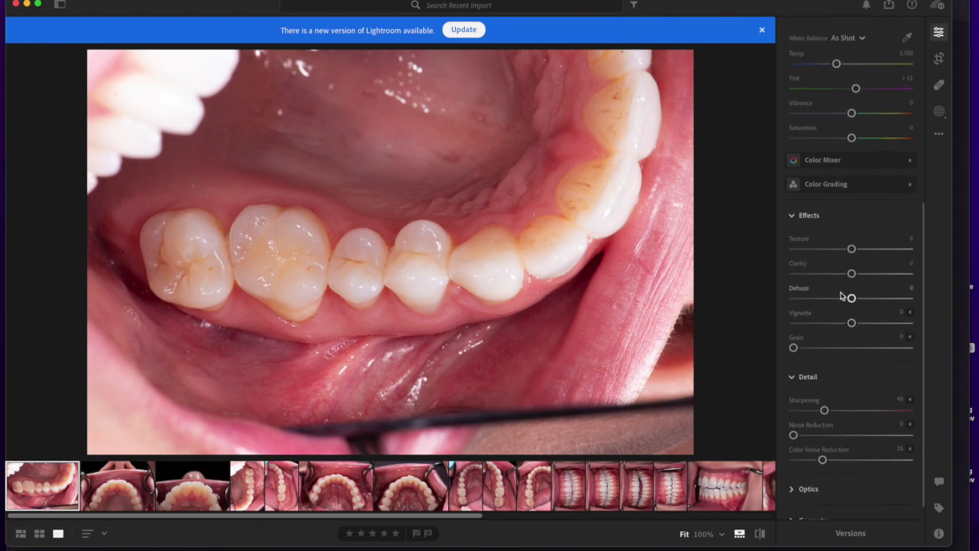
click(942, 61)
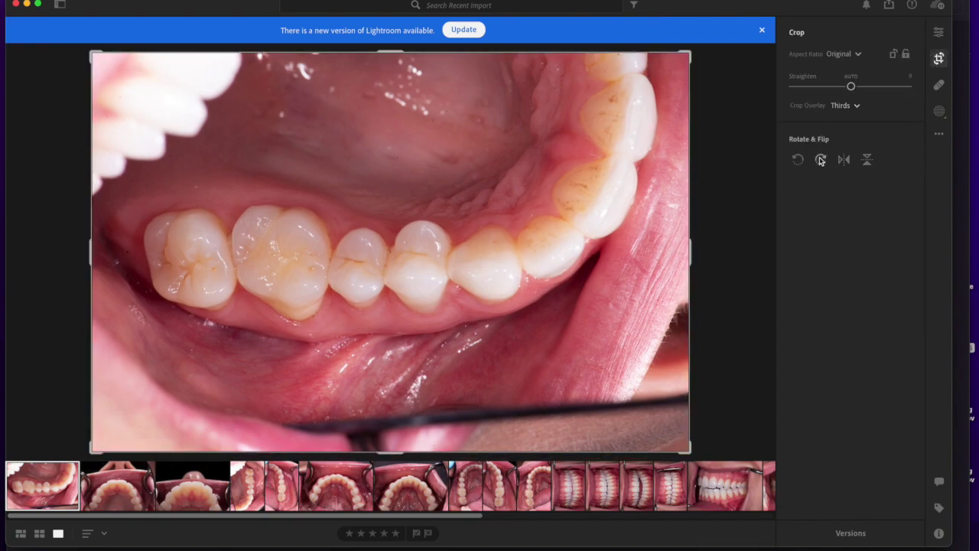
click(940, 33)
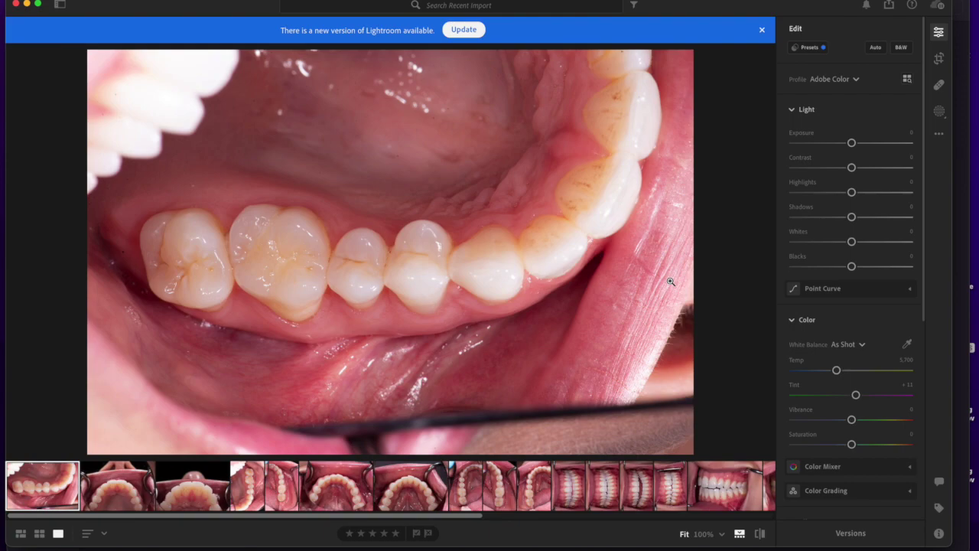
Flip the molar photo horizontally and rotate it 180° clockwise
click(939, 58)
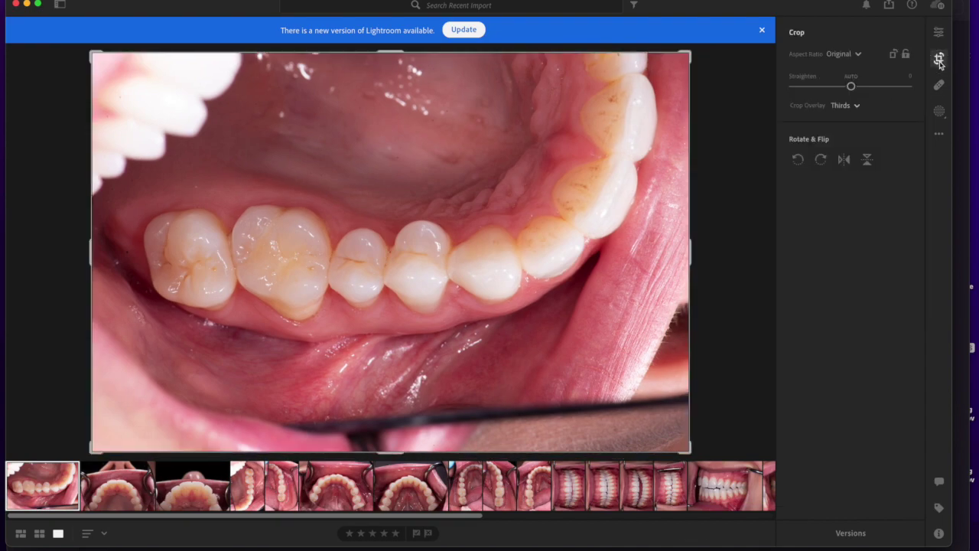
click(845, 161)
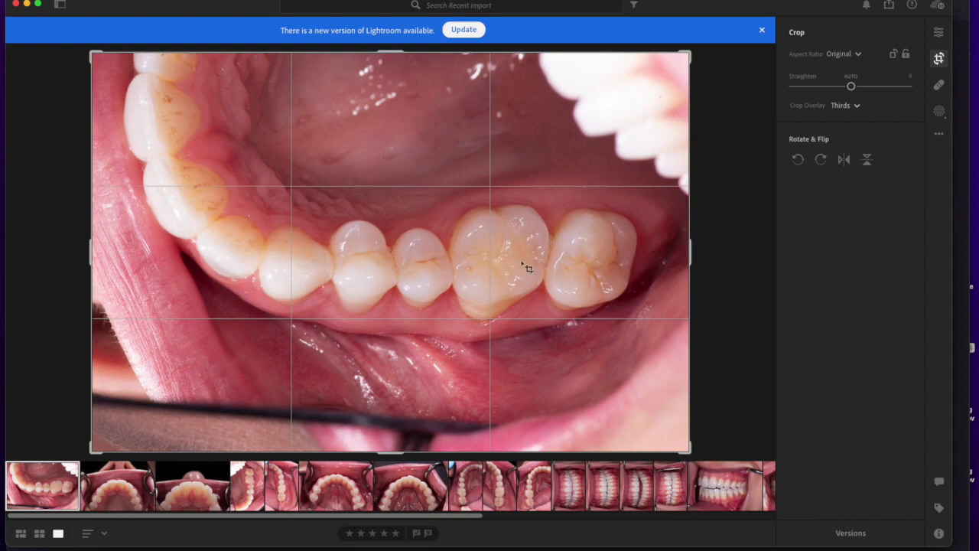
key(g)
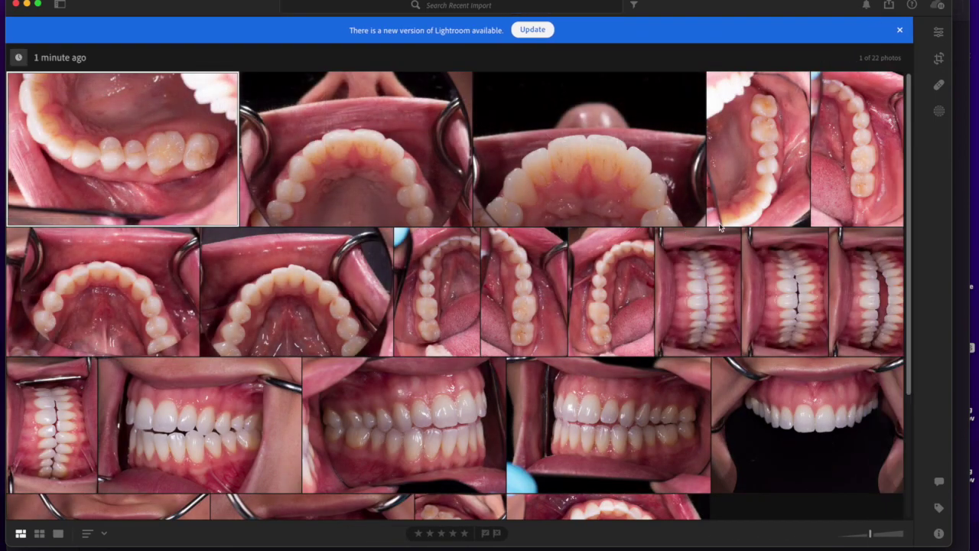
key(c)
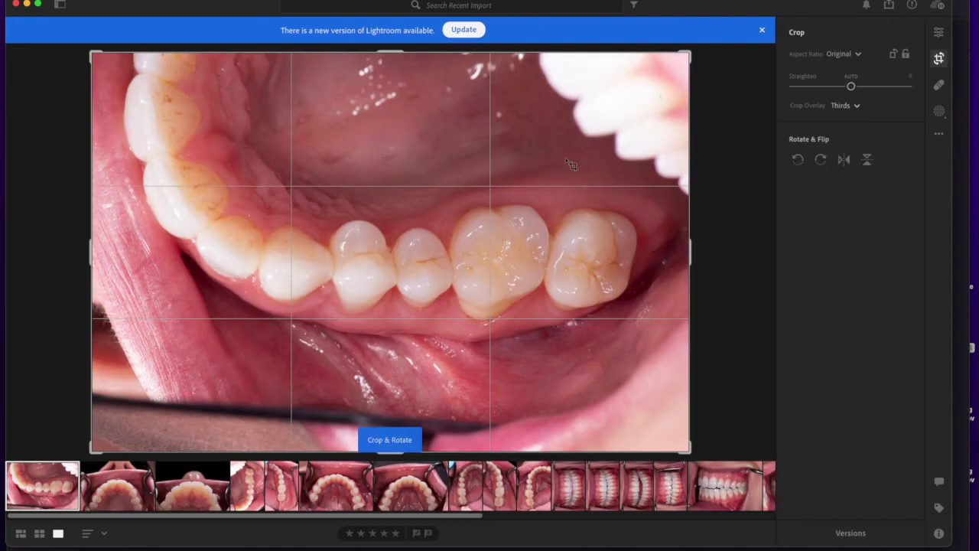
click(822, 161)
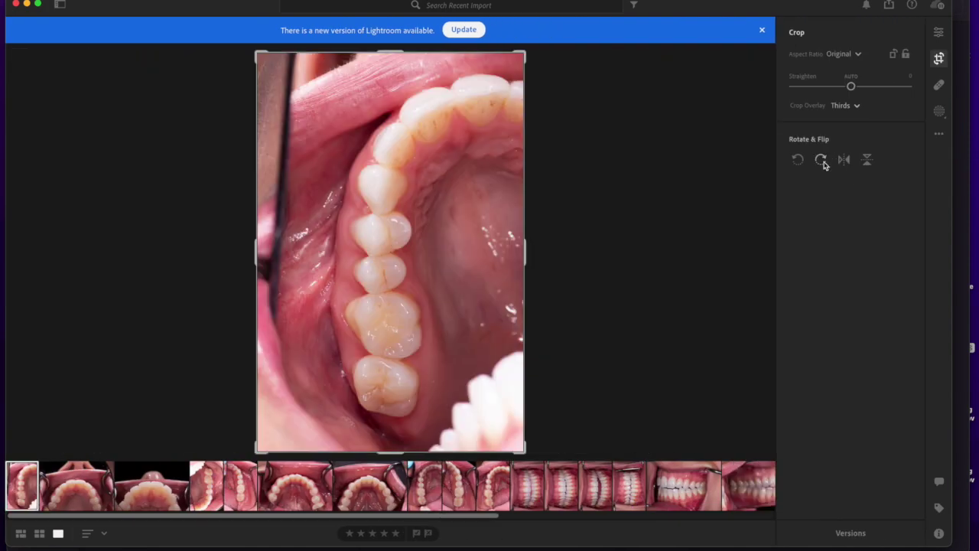
click(822, 160)
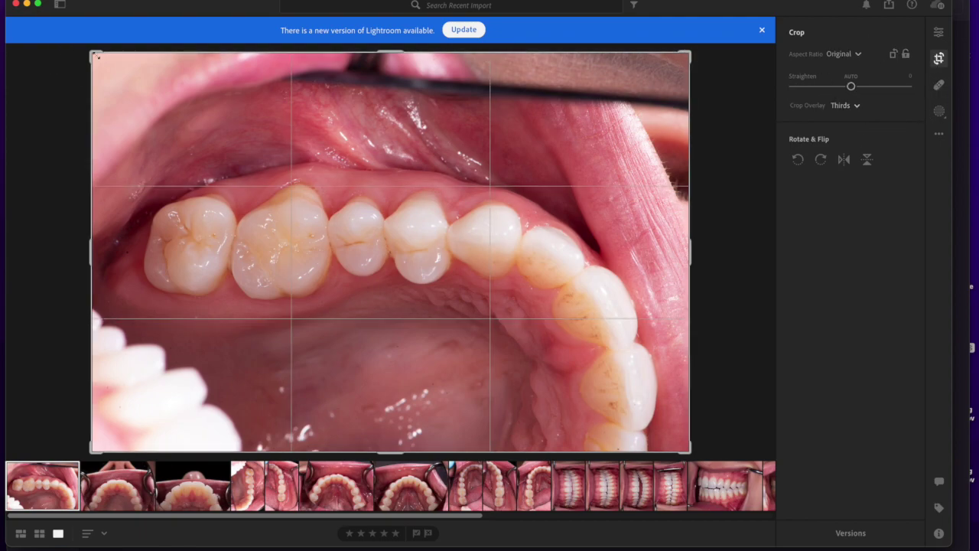
Crop the molar photo tightly around the four back teeth and apply it
drag(97, 56, 117, 107)
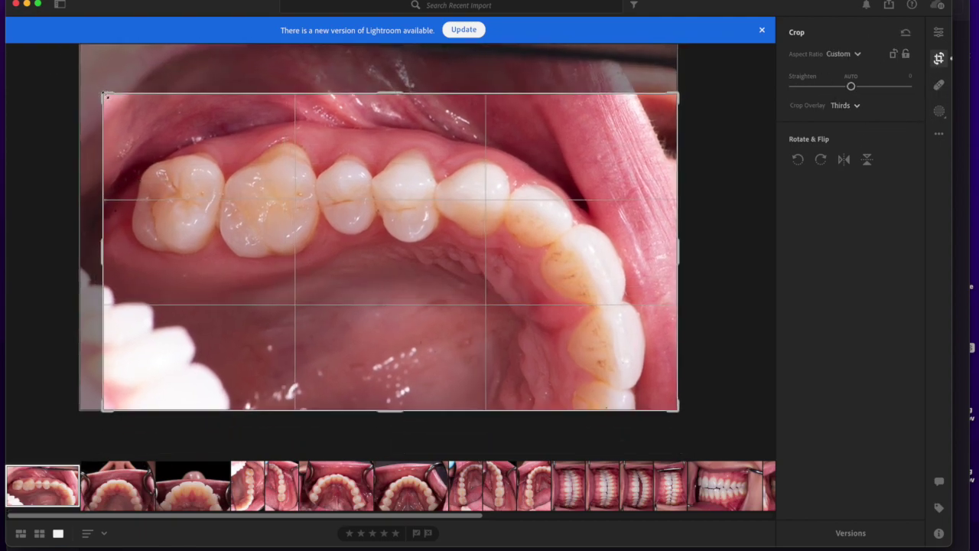
drag(681, 407, 611, 352)
drag(494, 323, 485, 331)
drag(368, 320, 364, 313)
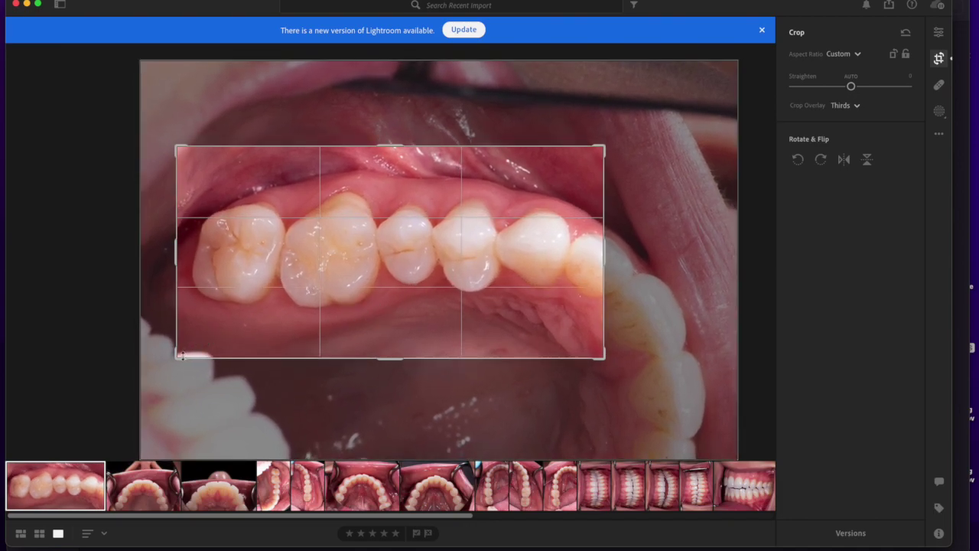
drag(179, 356, 183, 351)
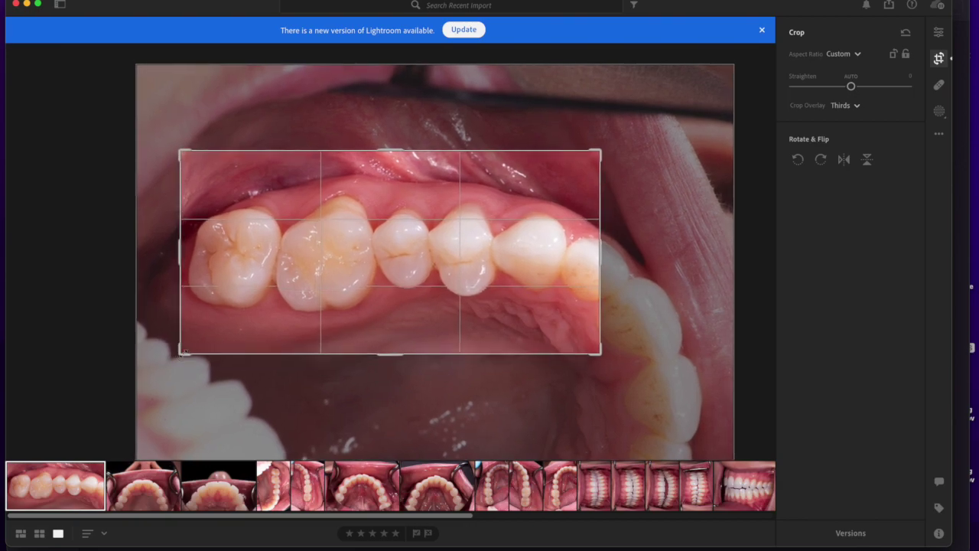
drag(598, 255, 554, 254)
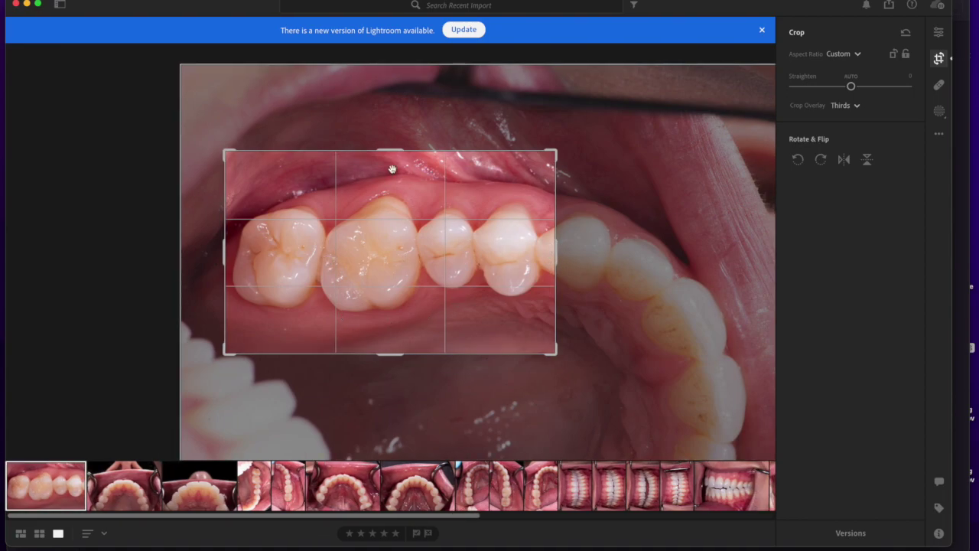
key(Return)
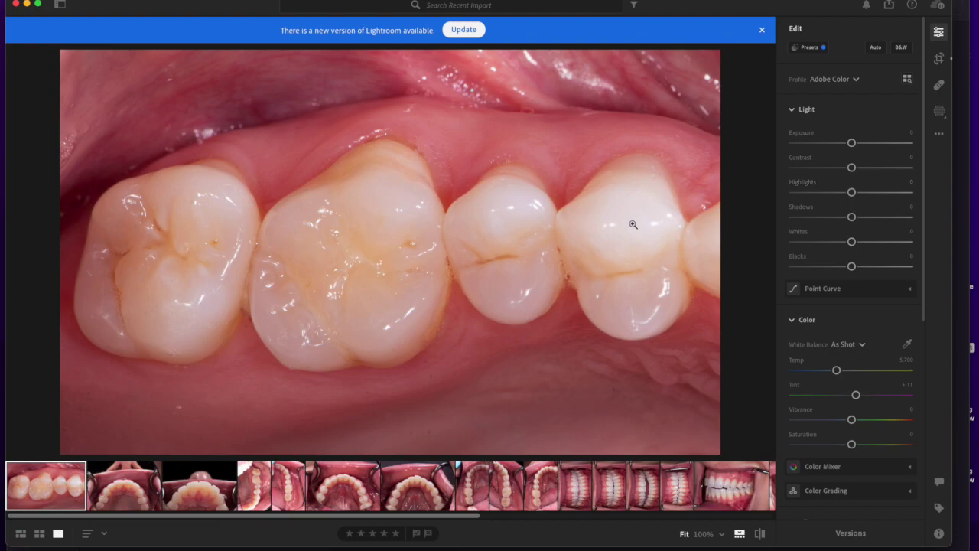
Open the second photo, the upper-arch palate shot, and flip it horizontally
click(130, 491)
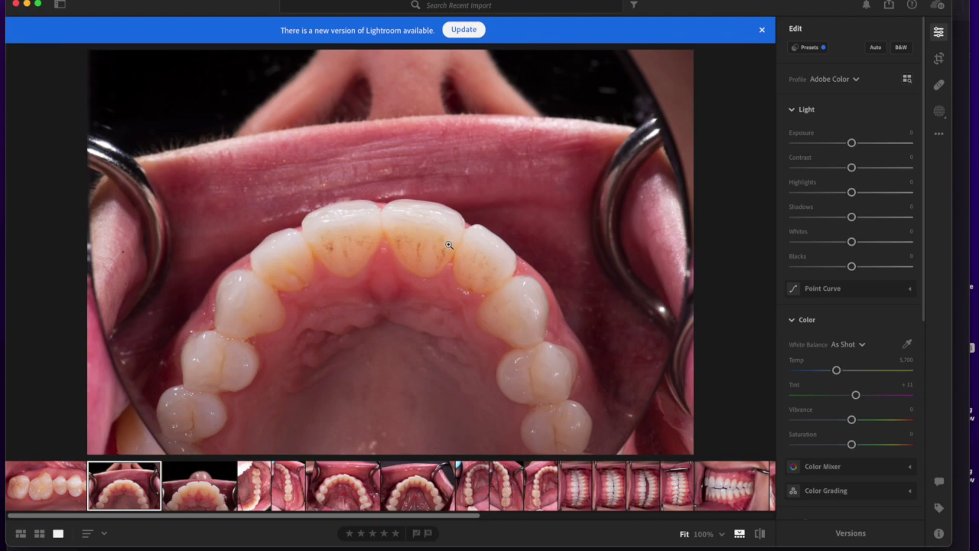
click(203, 509)
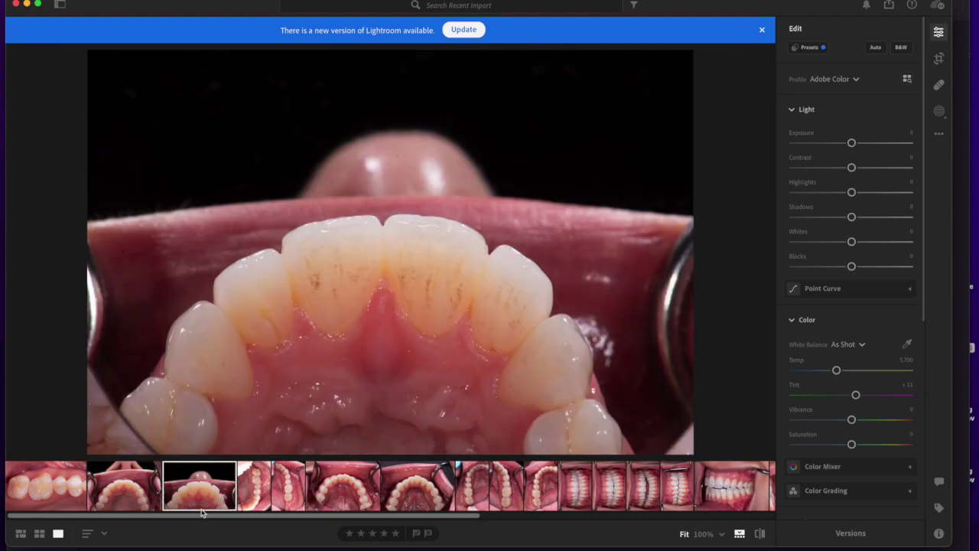
click(142, 504)
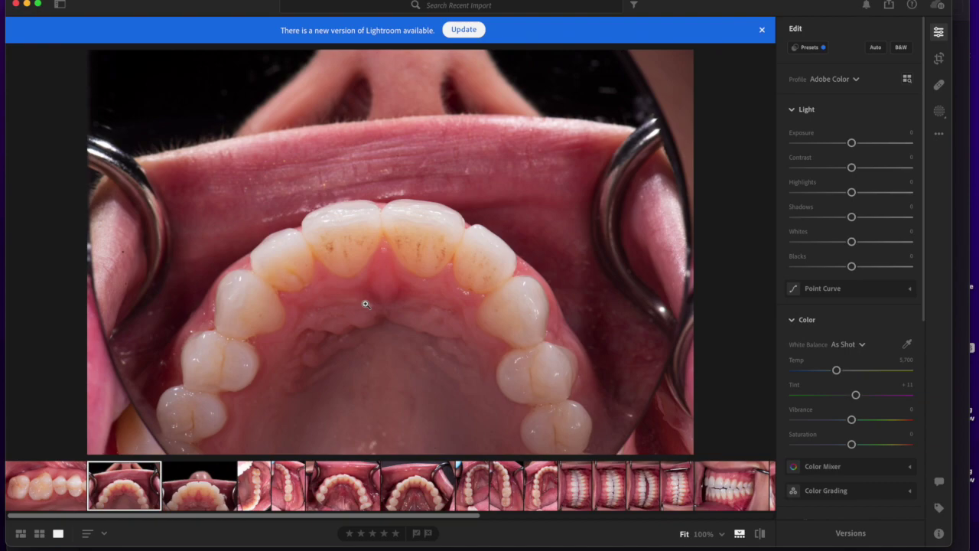
click(940, 61)
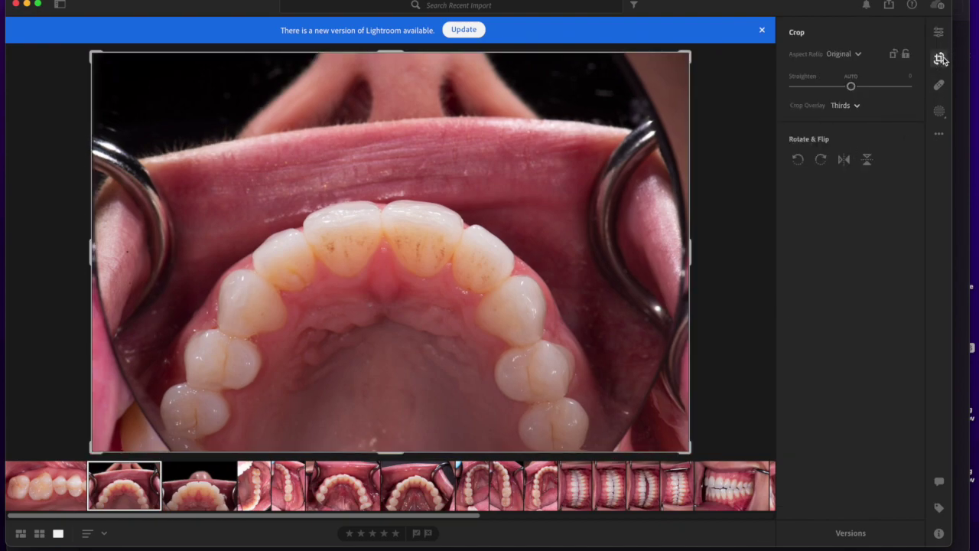
click(844, 160)
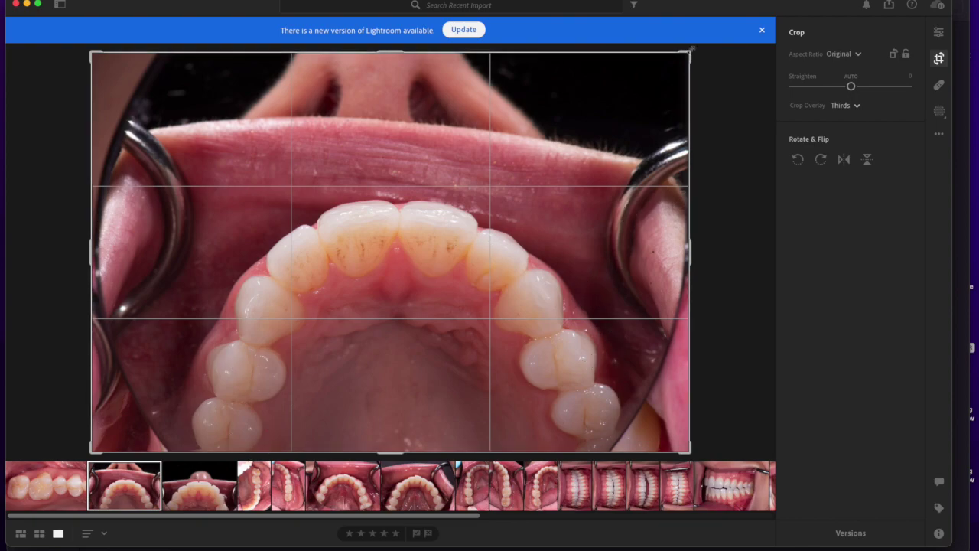
Crop the palate photo around the dental arch, straightened by -1.21, and apply it
drag(689, 51, 624, 119)
drag(479, 208, 389, 238)
drag(158, 120, 178, 133)
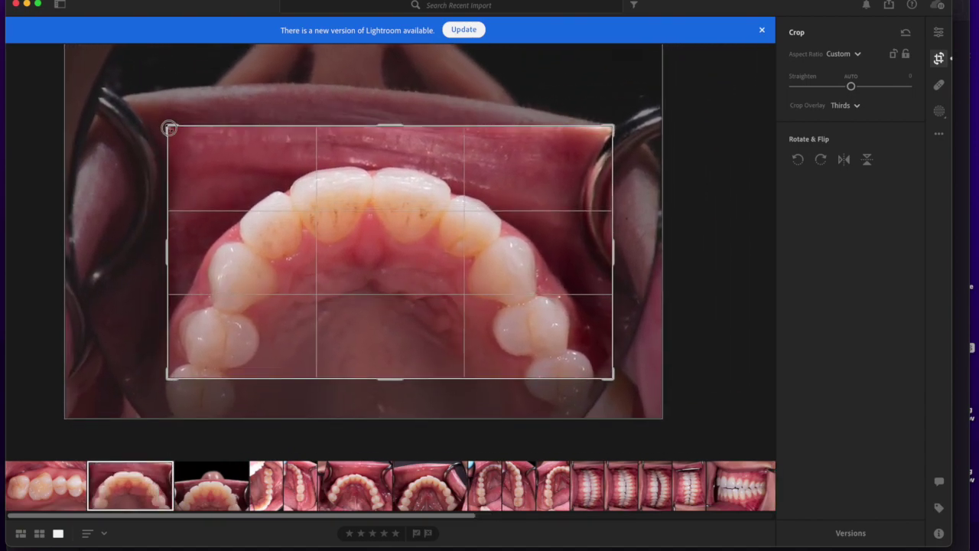
drag(612, 247, 595, 246)
click(616, 365)
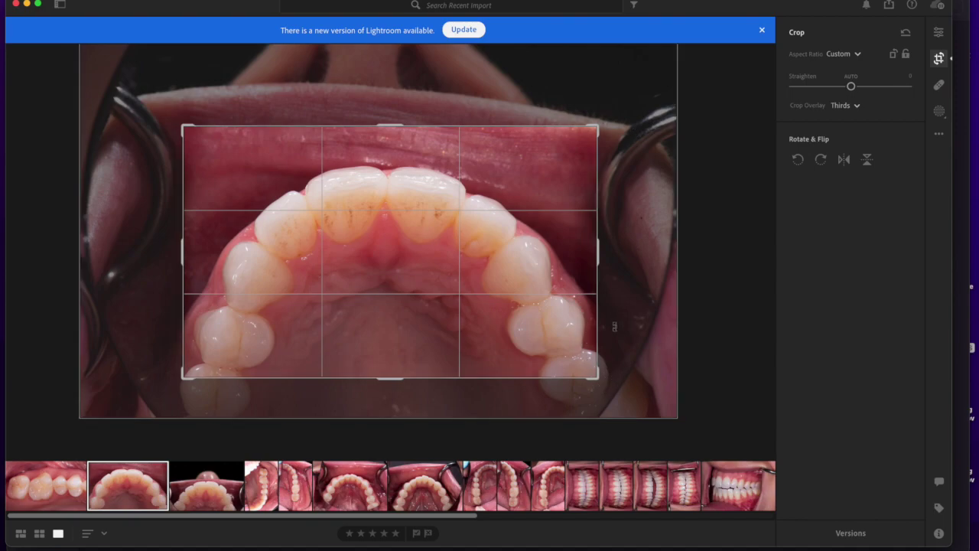
mouse_move(611, 387)
mouse_down()
mouse_move(596, 395)
mouse_move(604, 390)
mouse_up()
drag(425, 334, 421, 332)
key(Return)
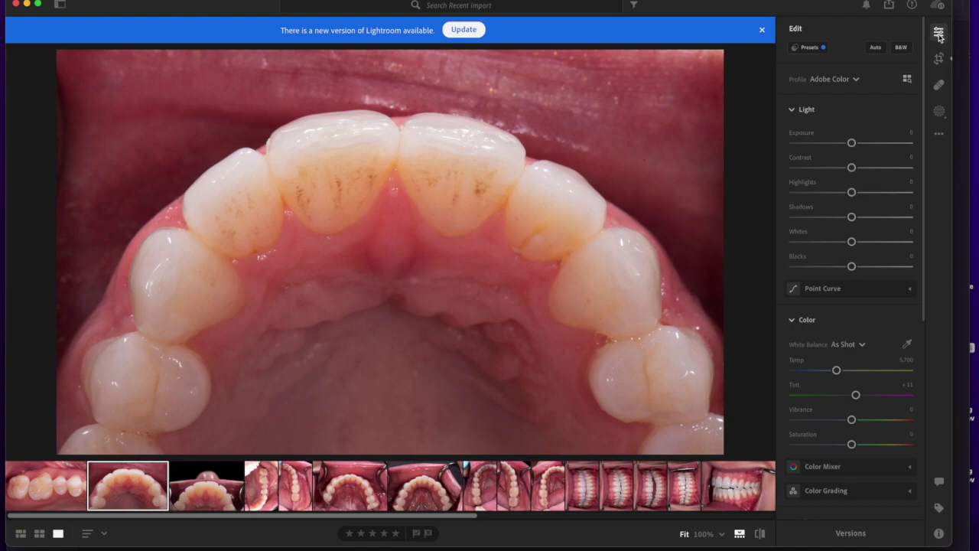
Drag the palate photo's Exposure slider, aiming for +0.13
mouse_move(852, 144)
mouse_down()
mouse_move(862, 145)
mouse_move(843, 147)
mouse_move(852, 148)
mouse_up()
Flip the lower-arch photo, crop it around the lower front teeth, and lower exposure to -0.07
click(218, 494)
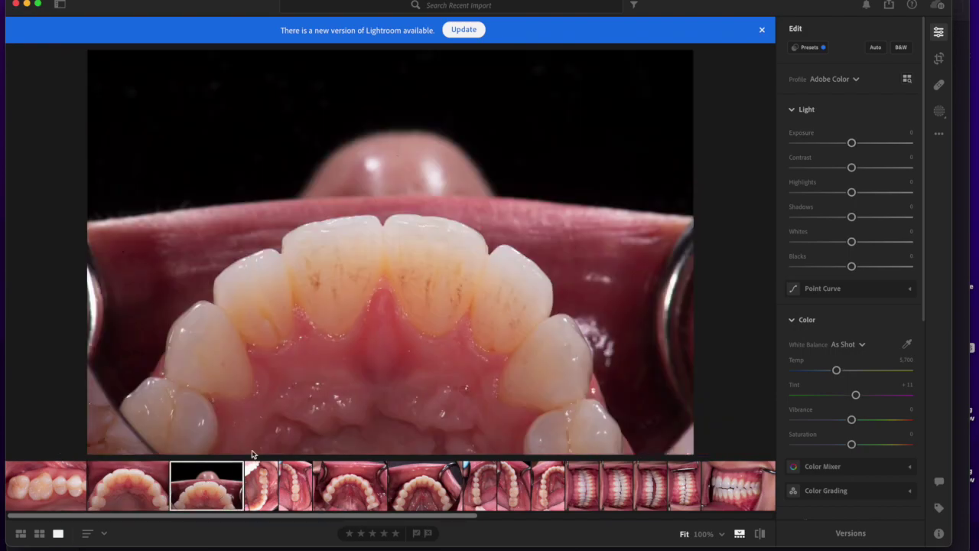
click(940, 59)
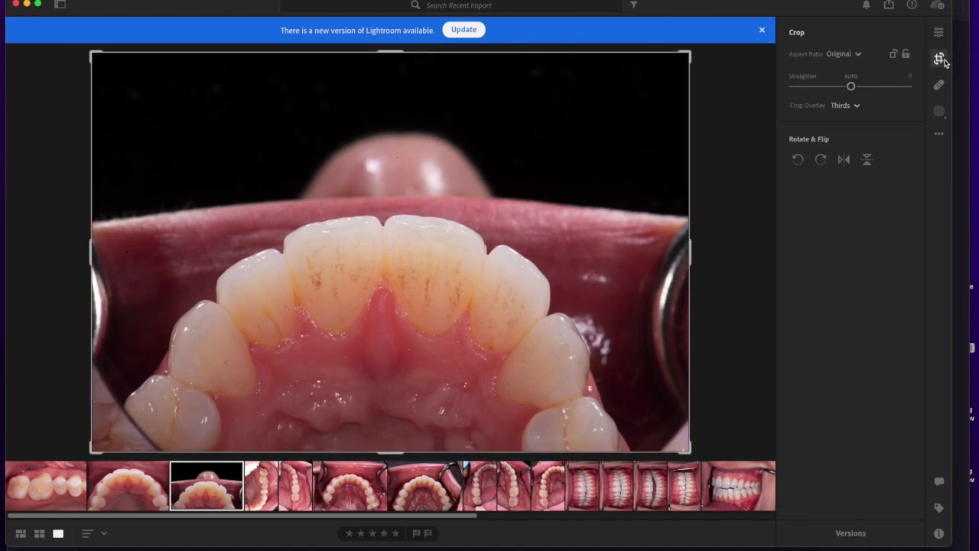
click(843, 159)
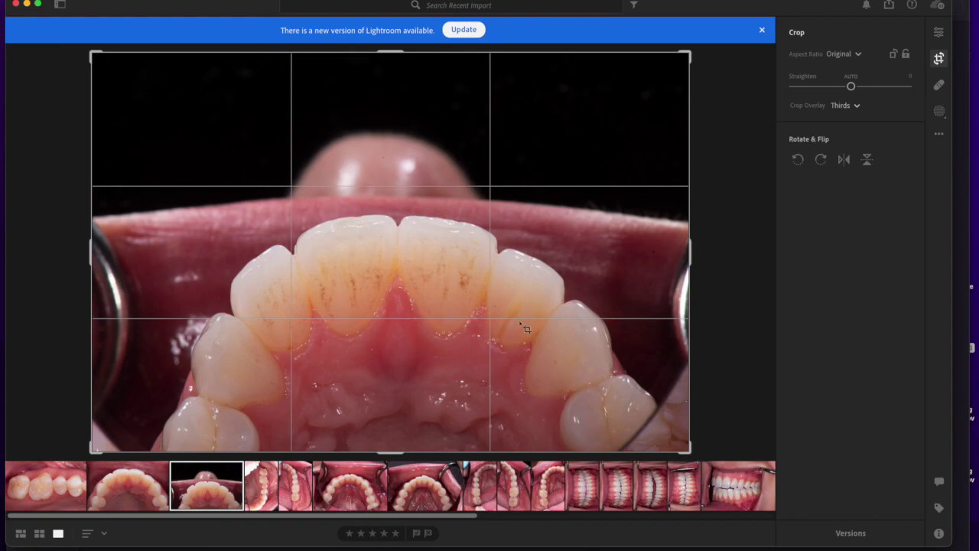
drag(690, 54, 647, 126)
drag(575, 189, 566, 189)
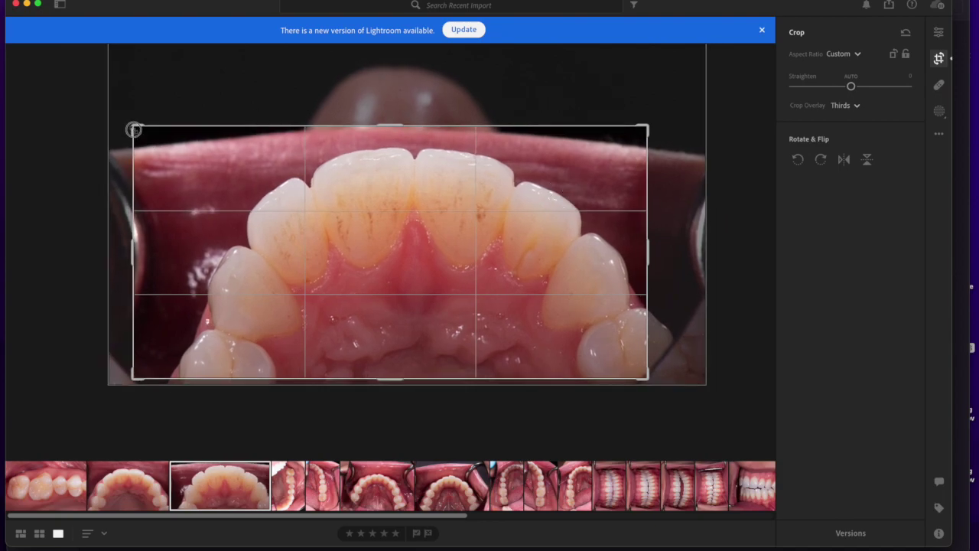
drag(132, 128, 186, 127)
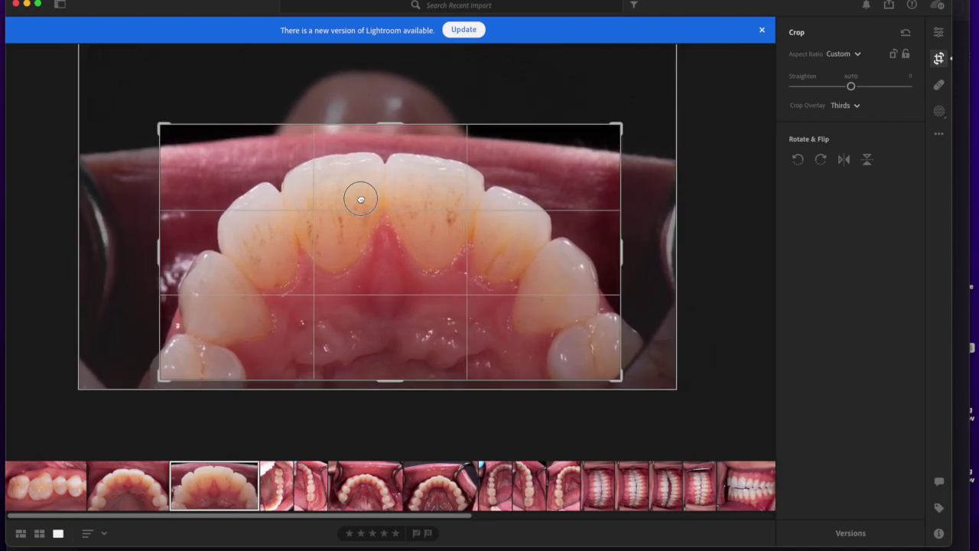
key(Return)
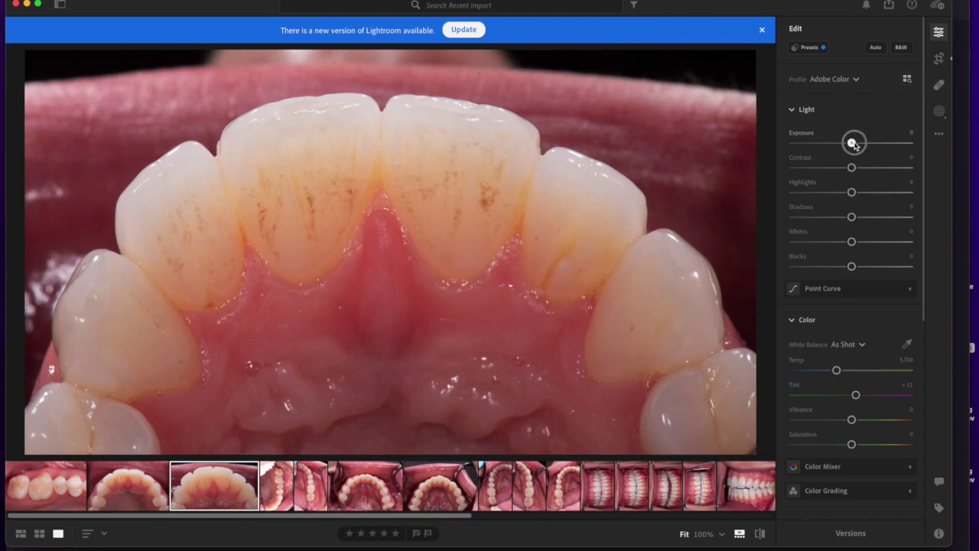
drag(853, 144, 853, 146)
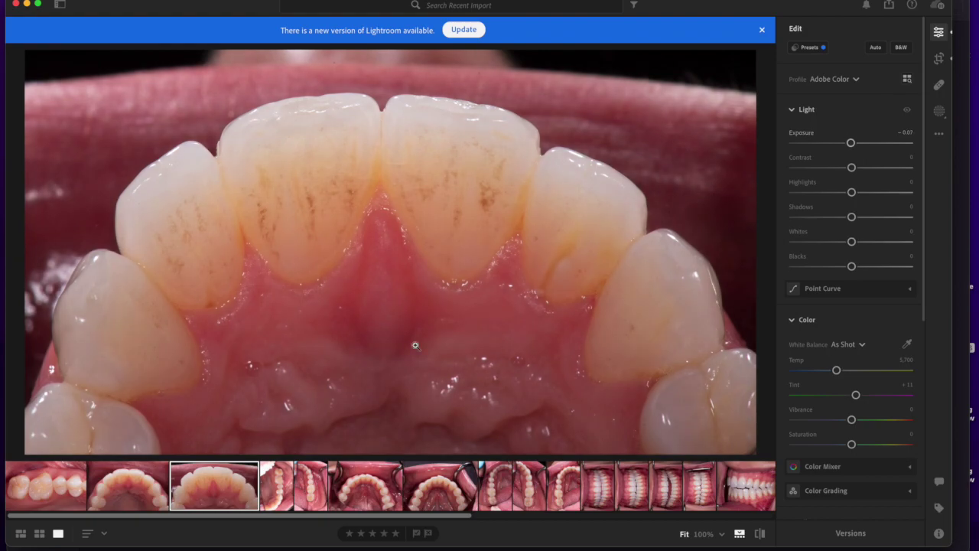
Open the fourth photo, flip it horizontally and rotate it to landscape orientation
click(278, 486)
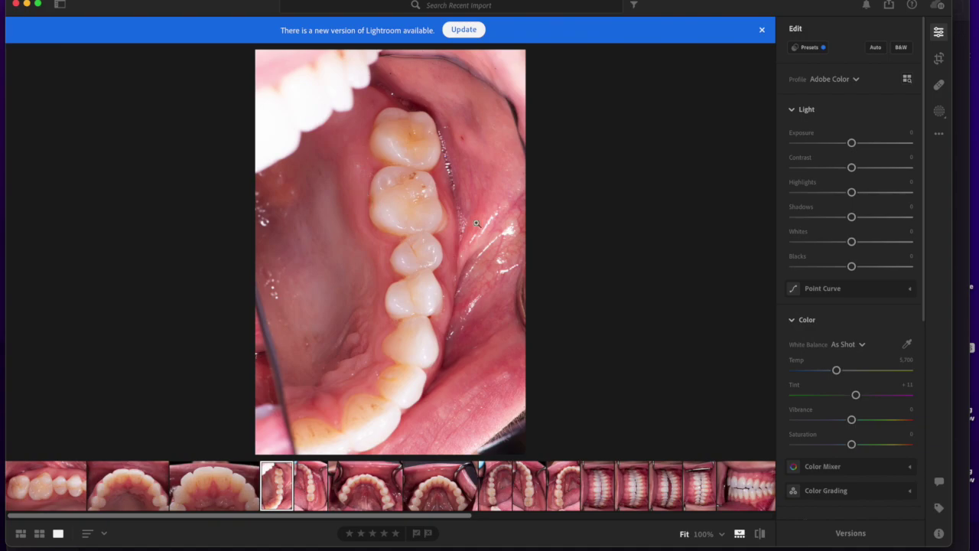
click(939, 62)
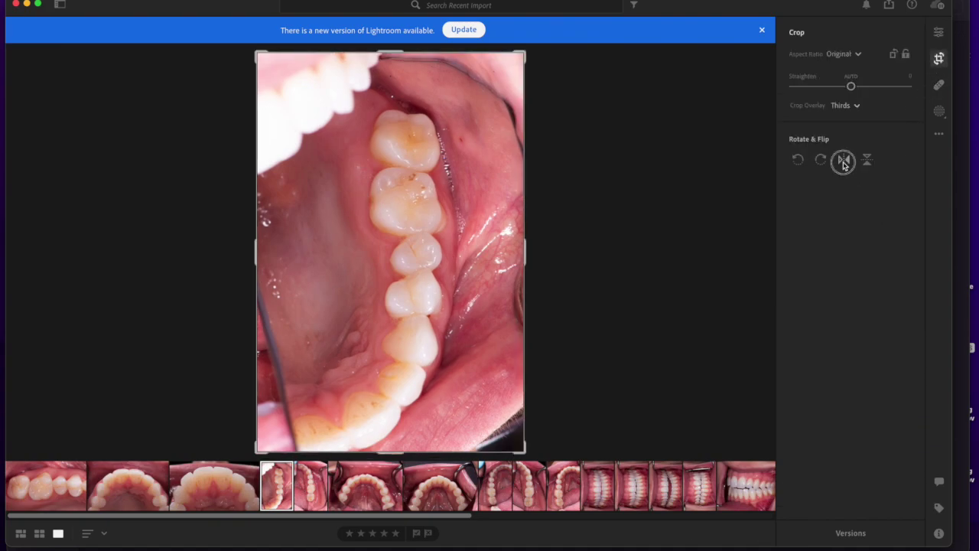
click(844, 160)
click(822, 163)
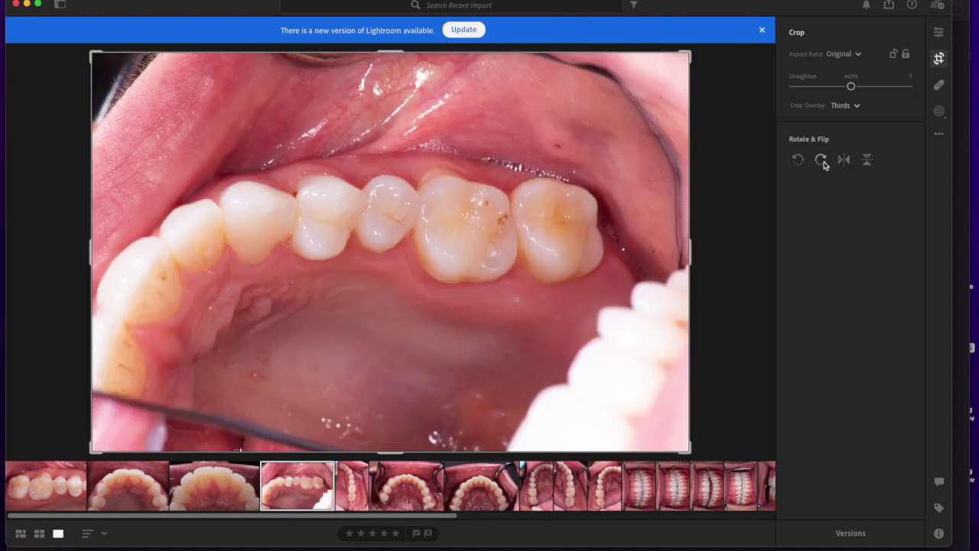
click(822, 162)
click(800, 162)
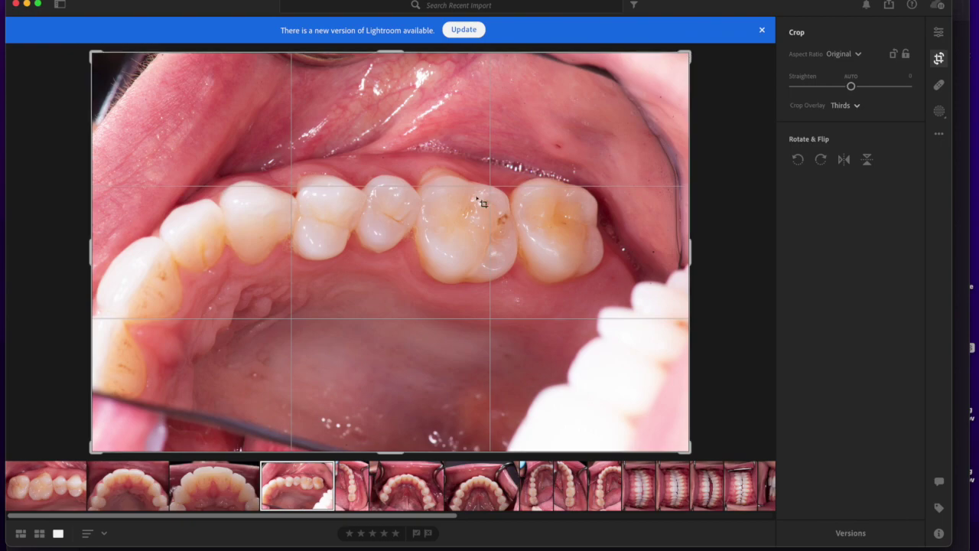
click(821, 160)
click(798, 159)
Crop the fourth photo tightly around the four back teeth and apply it
drag(689, 52, 621, 108)
drag(520, 199, 426, 294)
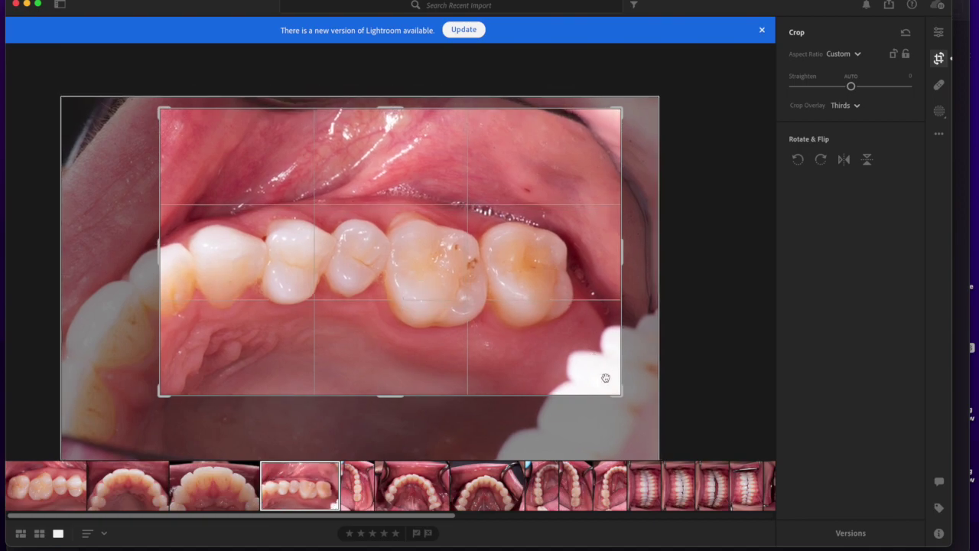
drag(619, 394, 595, 387)
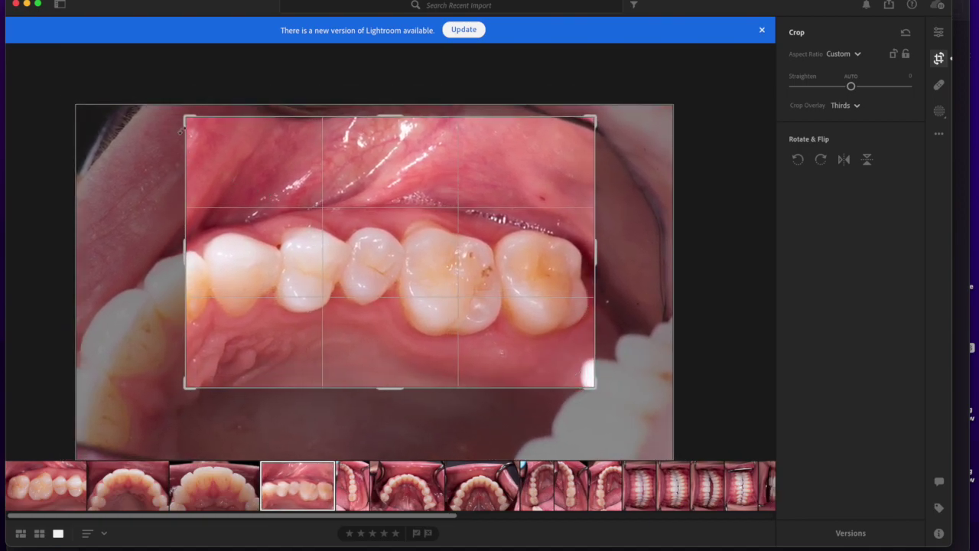
drag(182, 128, 225, 142)
drag(324, 208, 327, 218)
drag(555, 359, 558, 350)
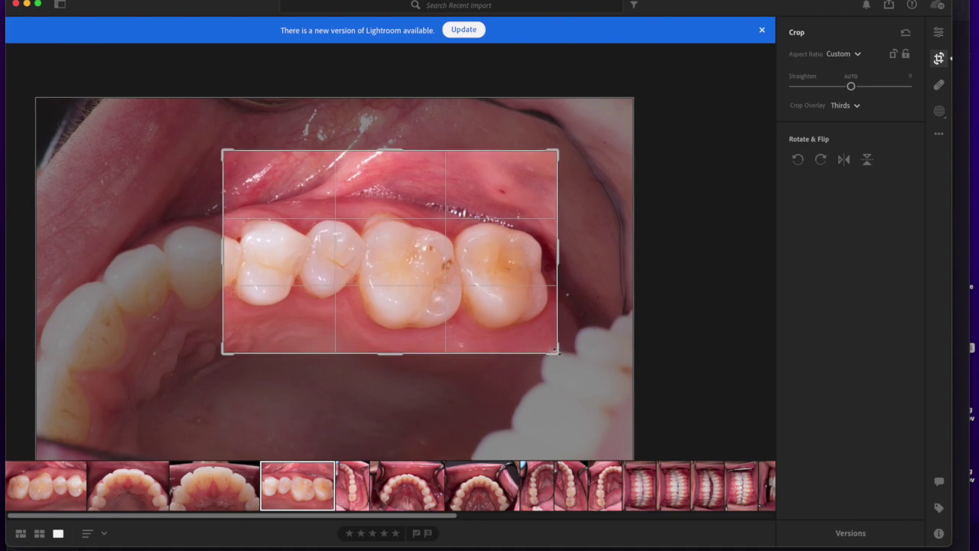
key(e)
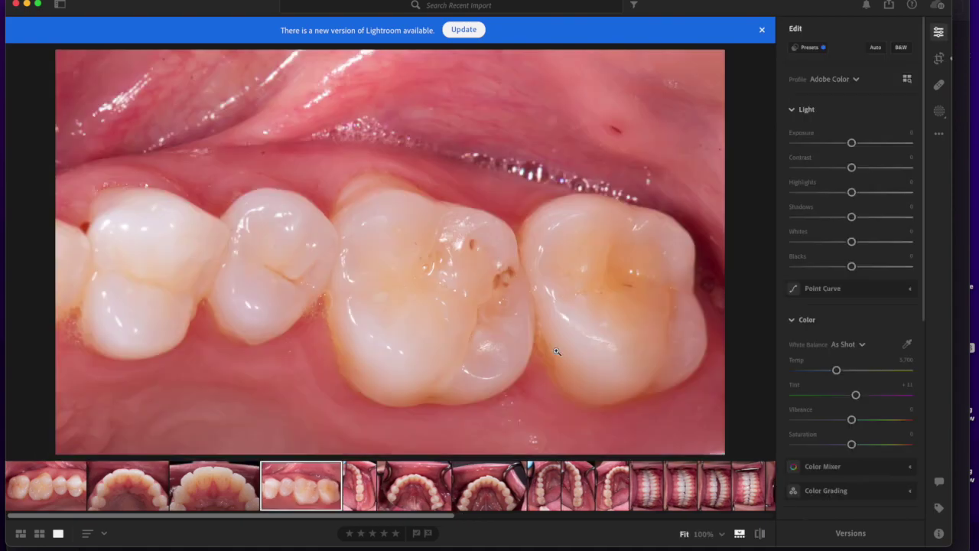
Enlarge the Healing Brush and retouch the blemishes on the upper gum above the back teeth
click(939, 87)
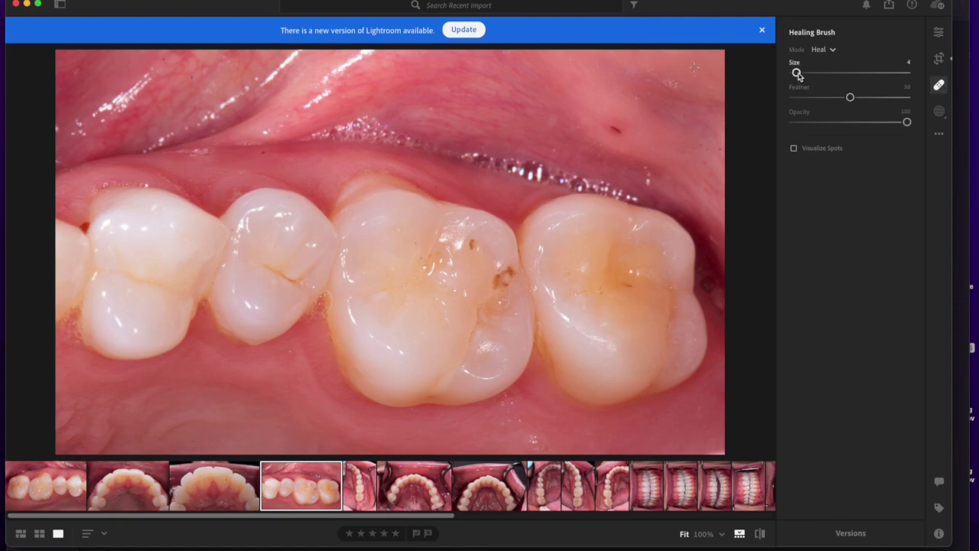
mouse_move(797, 72)
mouse_down()
mouse_move(814, 74)
mouse_move(800, 73)
mouse_up()
click(262, 153)
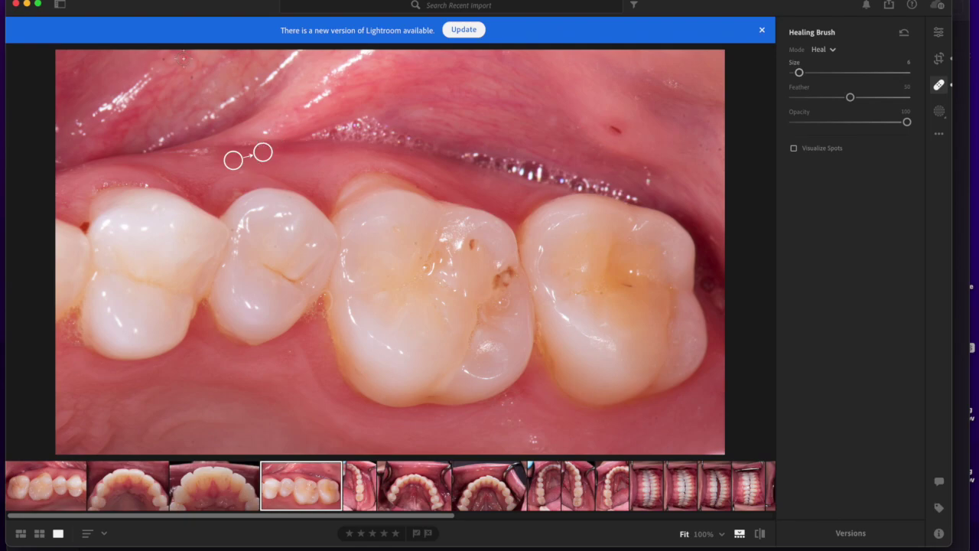
click(191, 77)
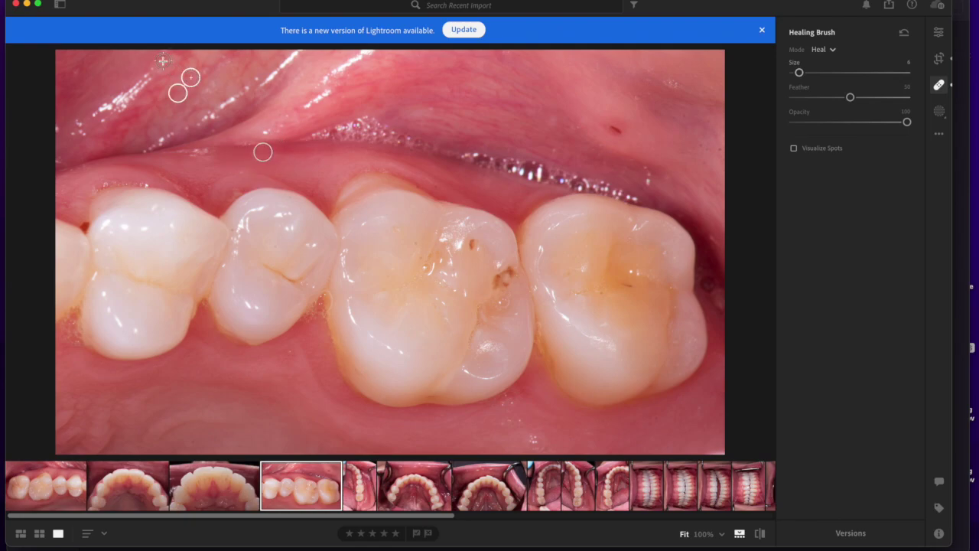
click(163, 60)
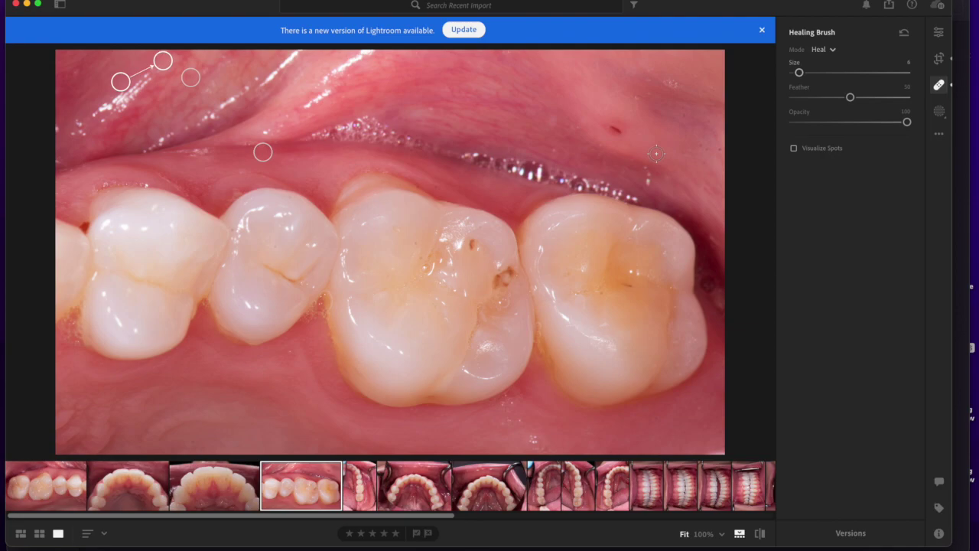
click(190, 77)
key(e)
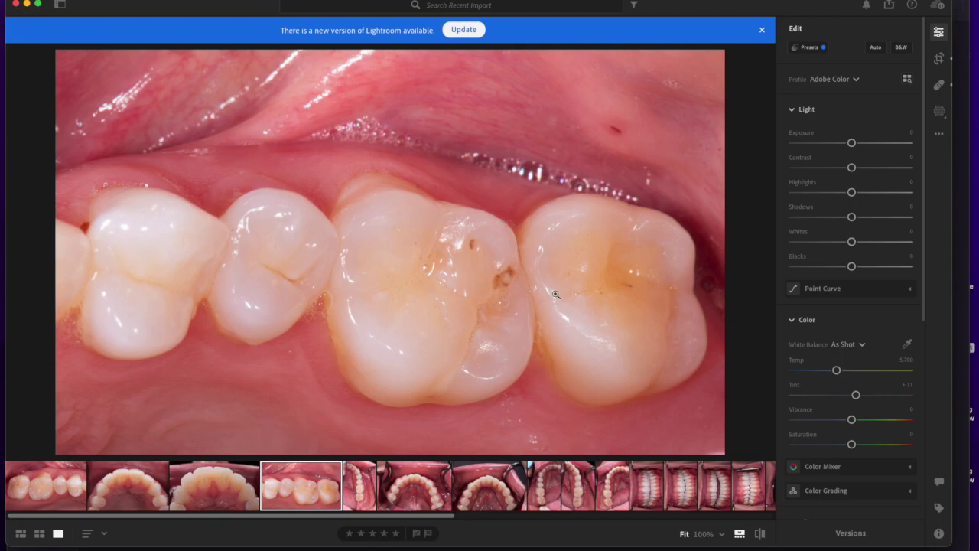
Mirror the fifth photo horizontally and rotate it clockwise to landscape
click(364, 490)
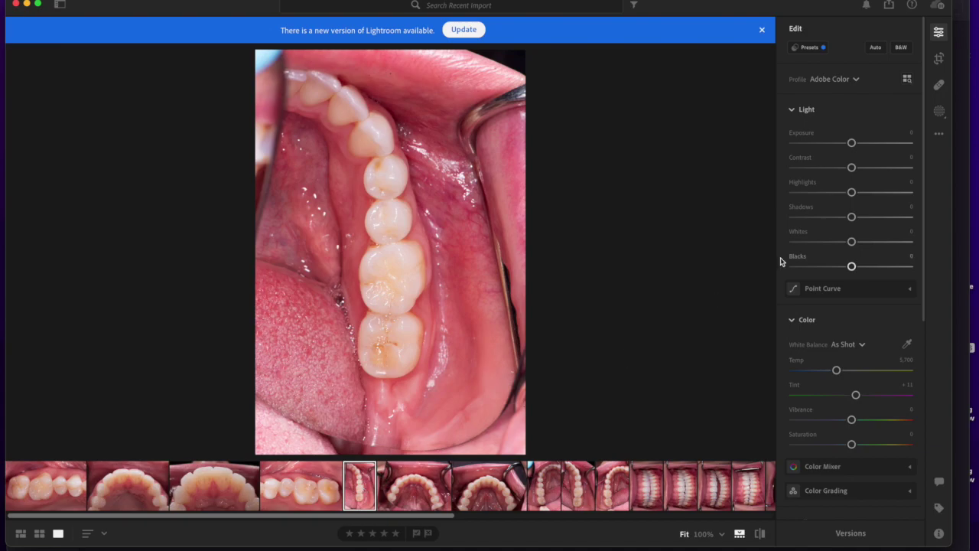
click(940, 58)
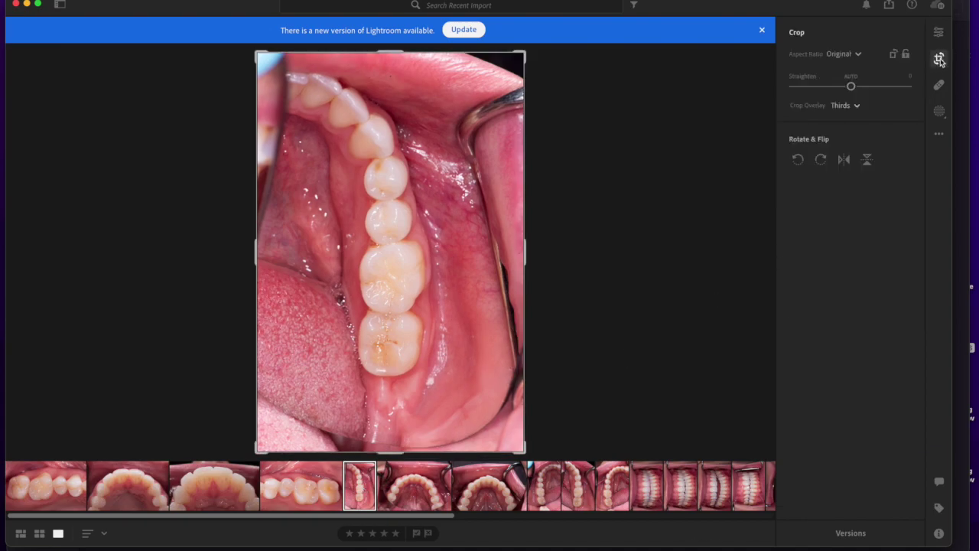
click(844, 159)
click(820, 159)
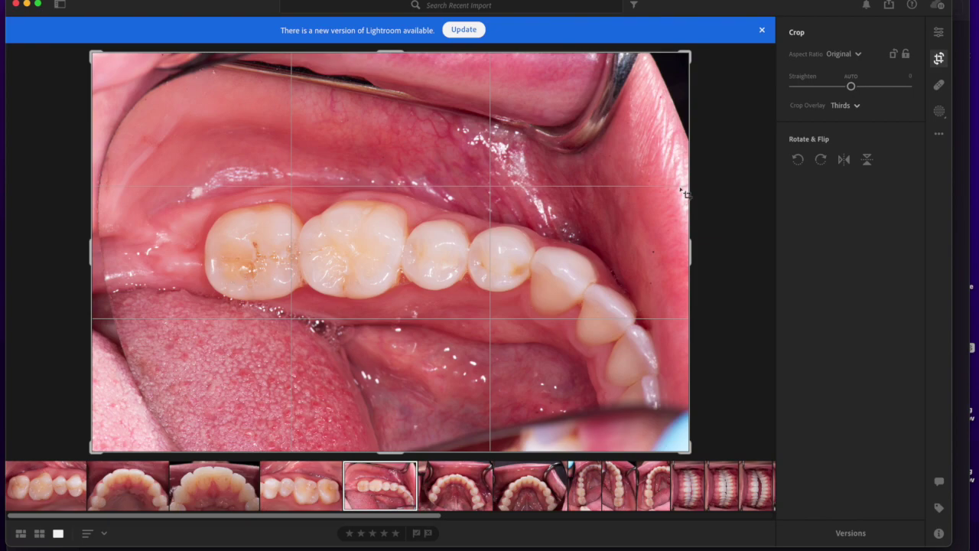
Crop the frame tightly around the four back teeth
drag(689, 51, 607, 114)
drag(515, 190, 460, 235)
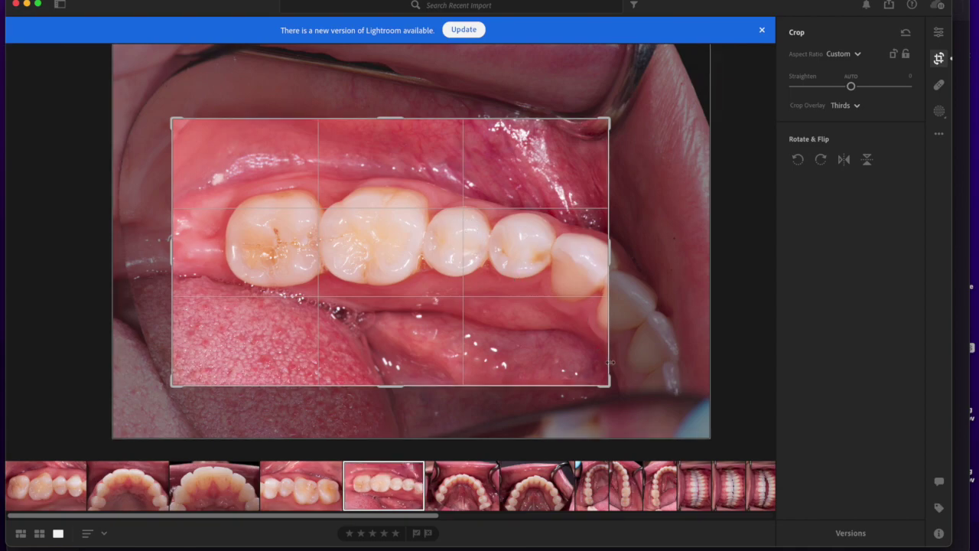
drag(605, 382, 477, 313)
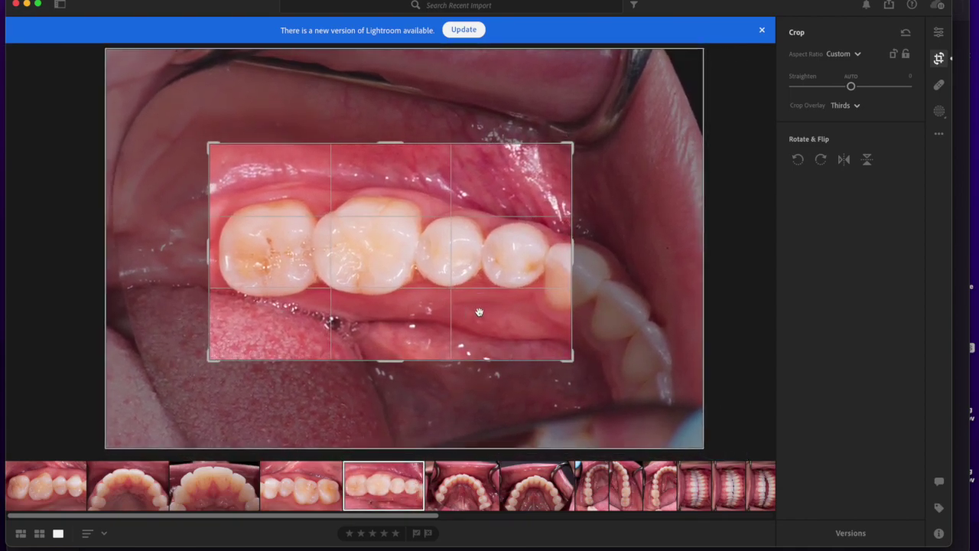
key(Return)
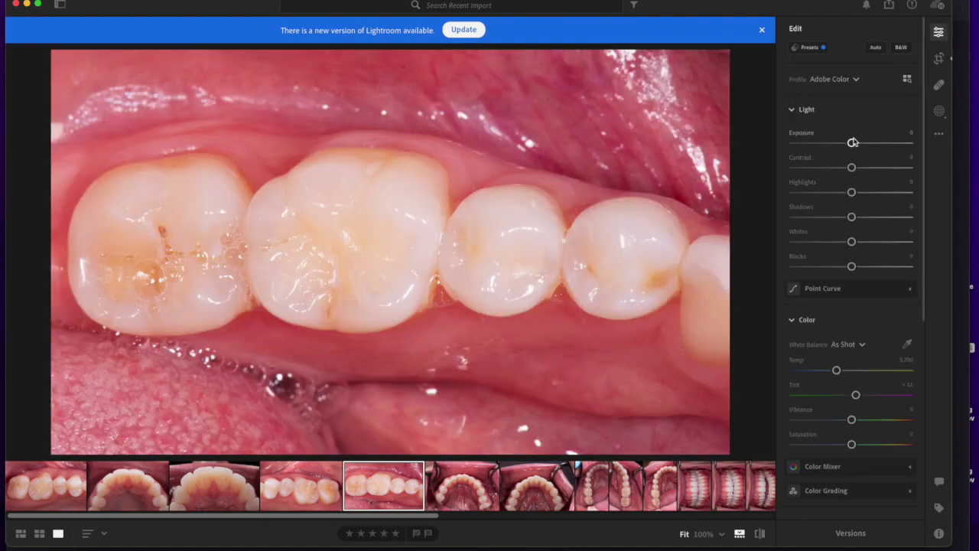
Lower exposure to -0.19 and heal four small spots on the upper gum
drag(852, 143, 849, 145)
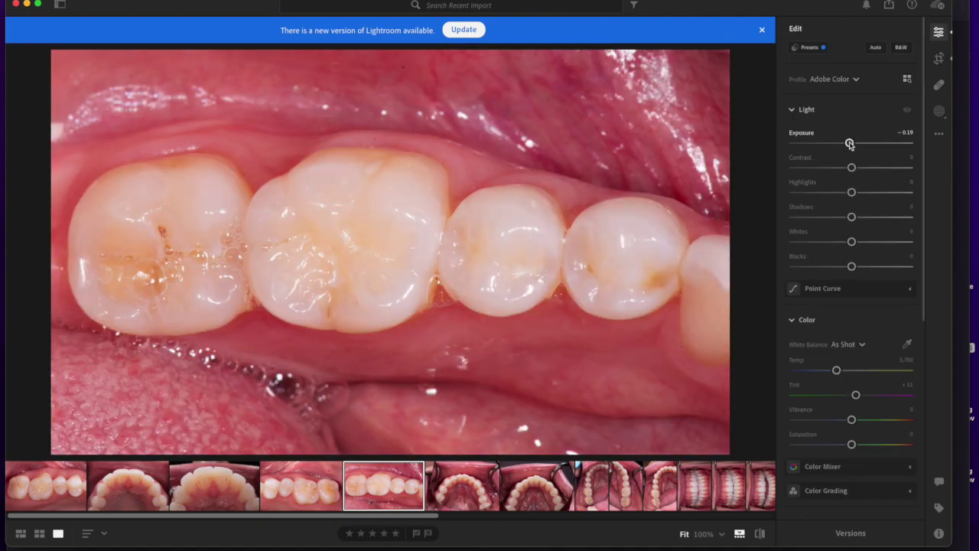
click(939, 84)
click(403, 67)
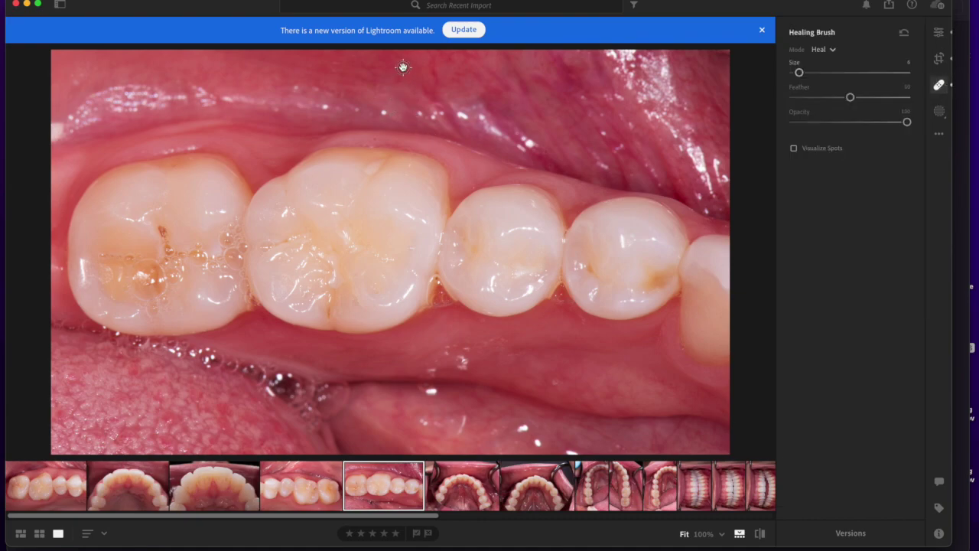
click(548, 97)
drag(558, 122, 566, 101)
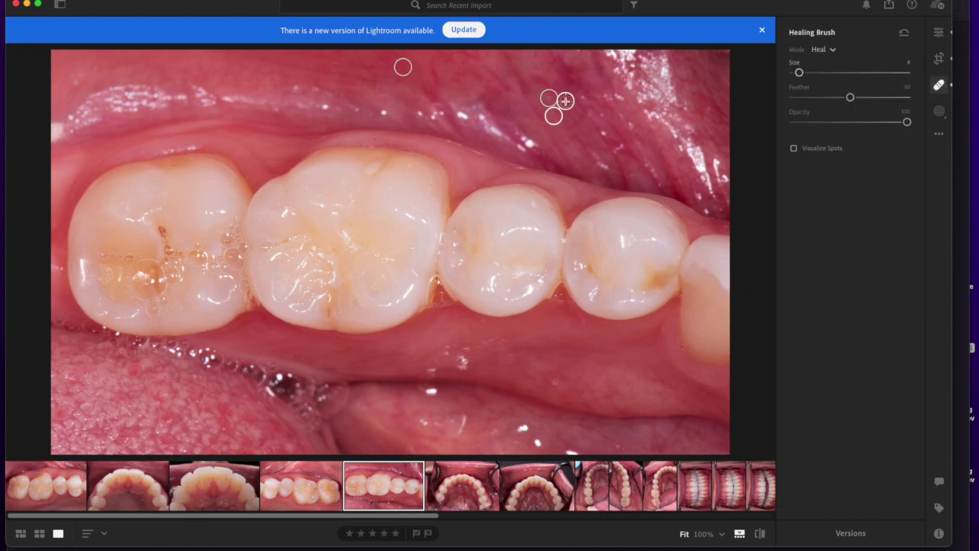
click(541, 66)
click(543, 151)
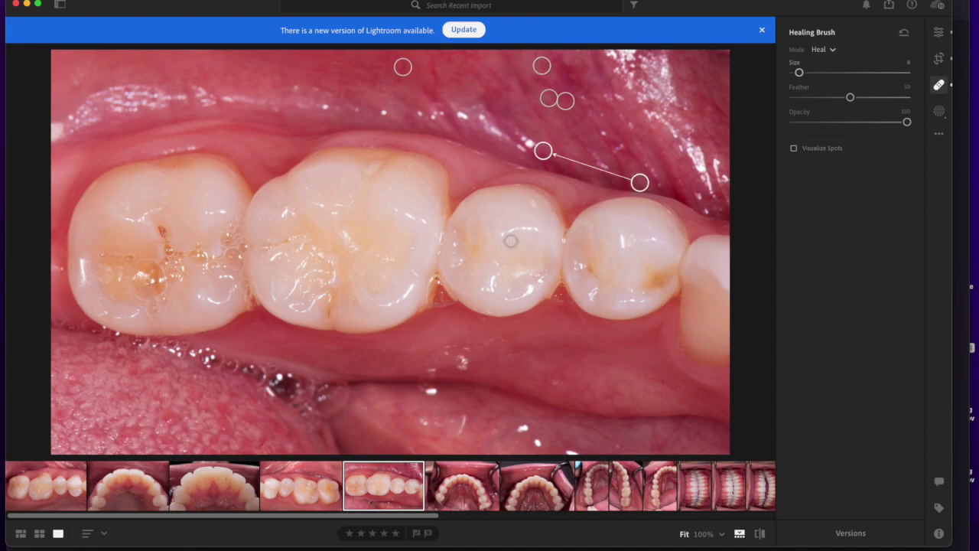
Finish healing and select the sixth photo, the occlusal arch view
key(e)
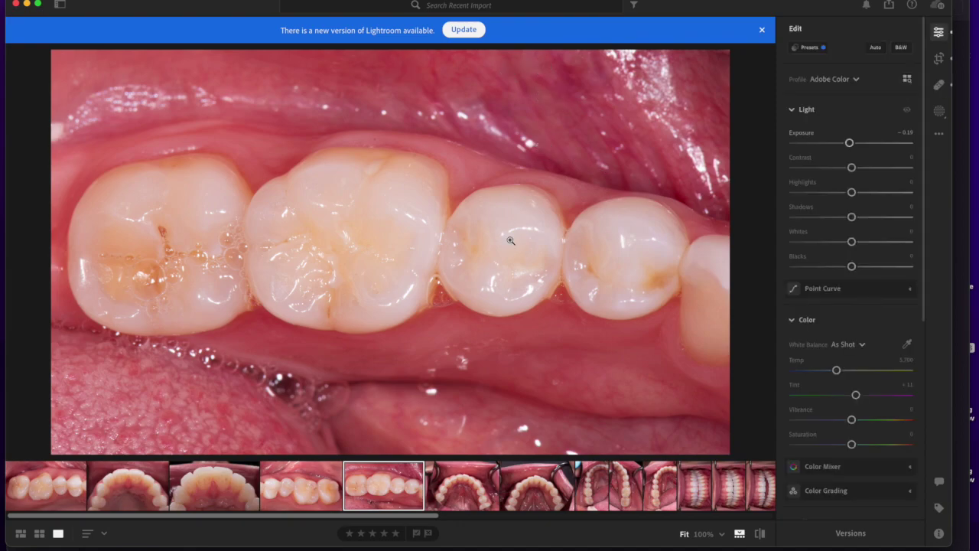
click(458, 488)
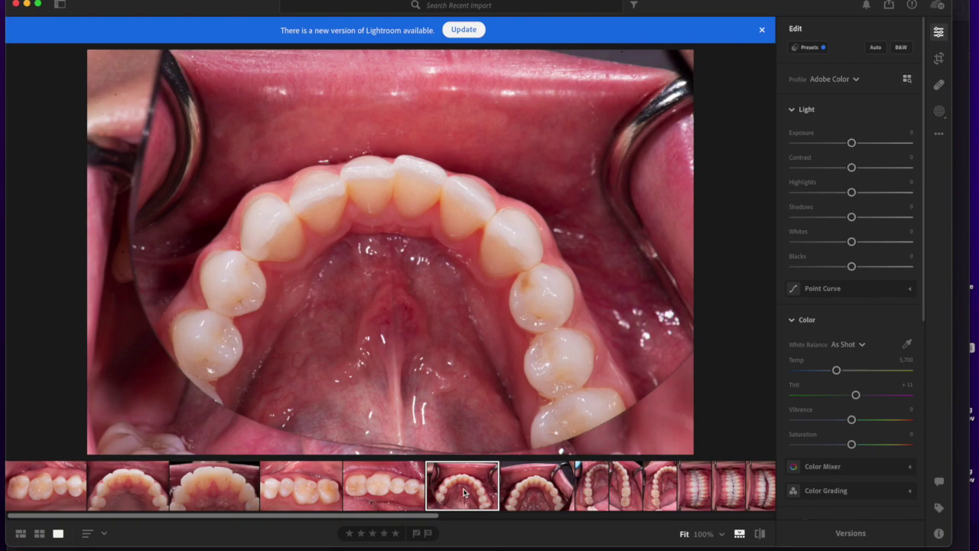
click(530, 490)
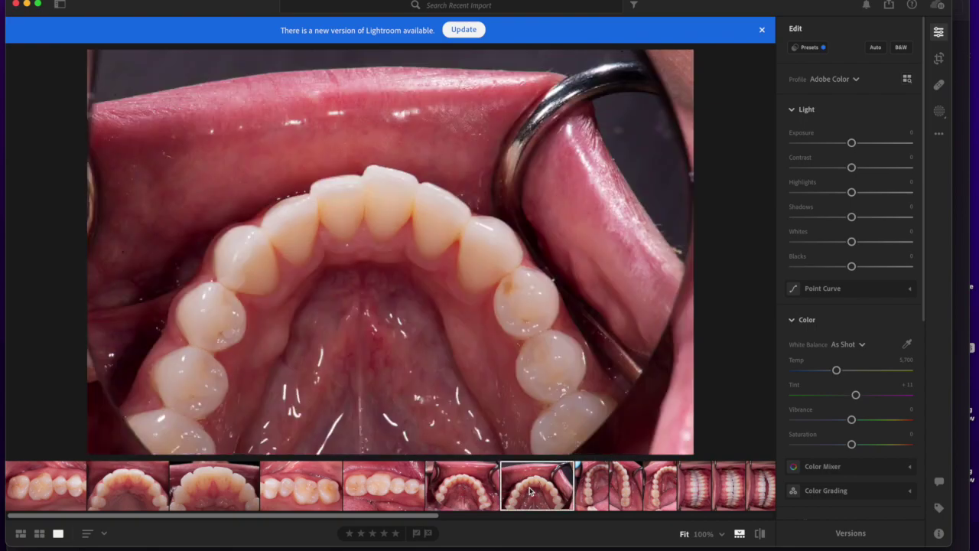
click(466, 492)
Mirror the arch photo, straighten it by about -9.21 and crop close around the teeth
click(938, 58)
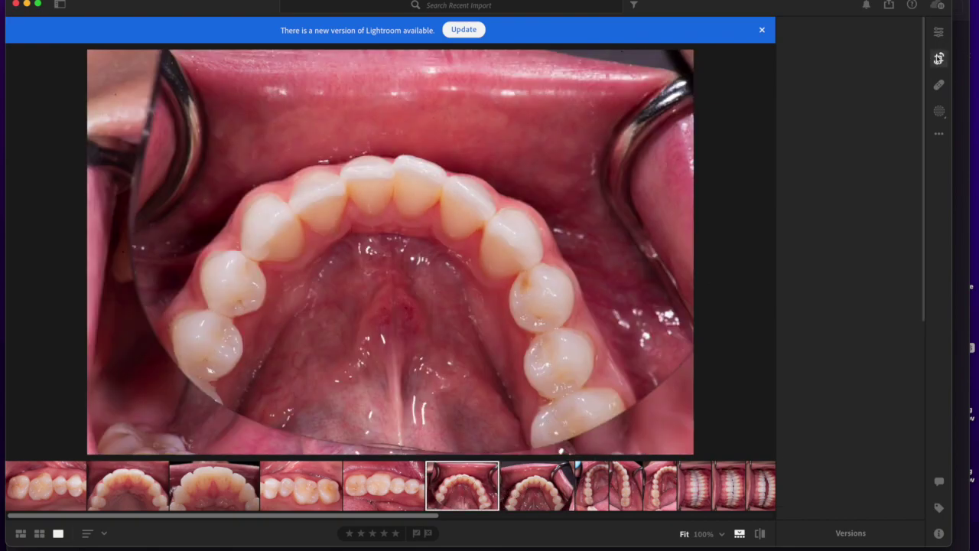
click(842, 160)
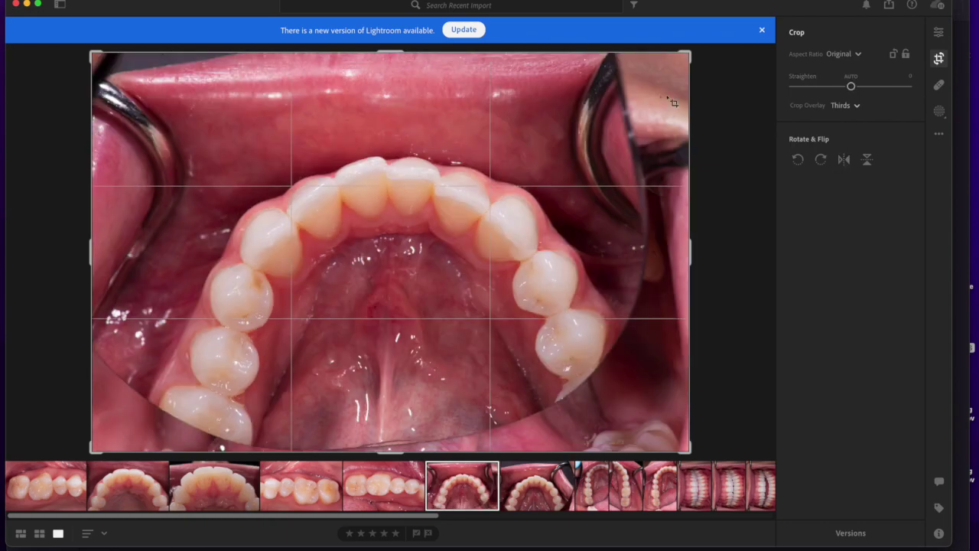
drag(686, 55, 618, 129)
drag(655, 314, 596, 373)
drag(533, 341, 527, 341)
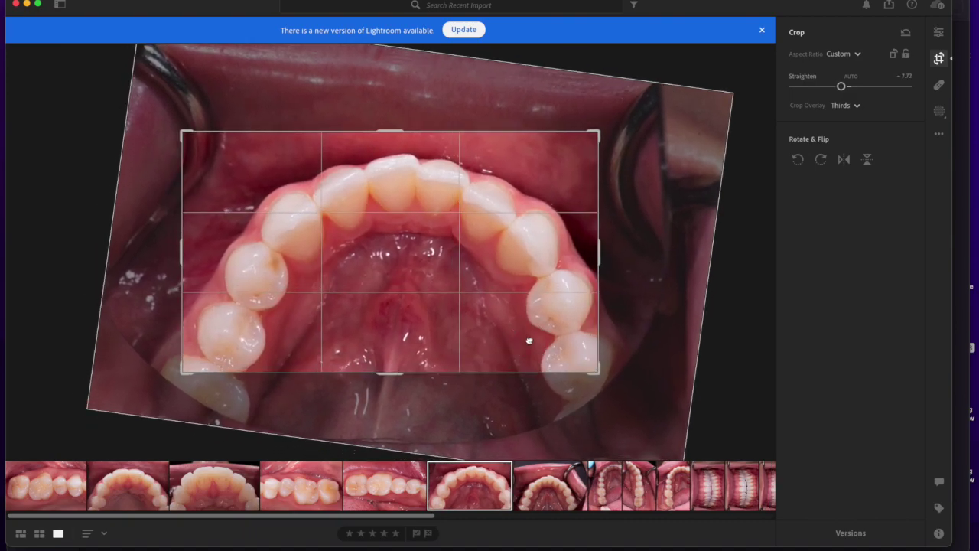
drag(605, 376, 604, 373)
key(e)
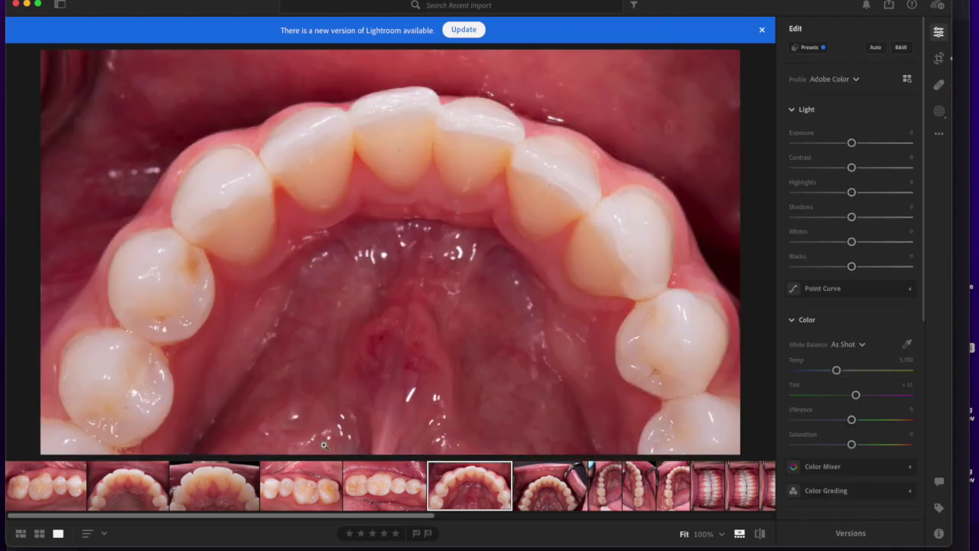
Select the next lower-arch photo and mirror it horizontally
click(543, 499)
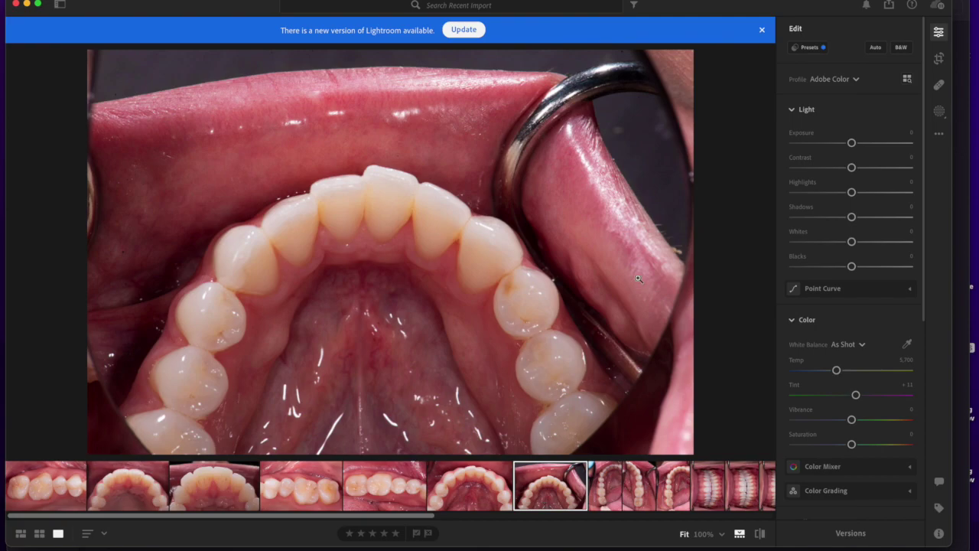
click(938, 58)
click(843, 159)
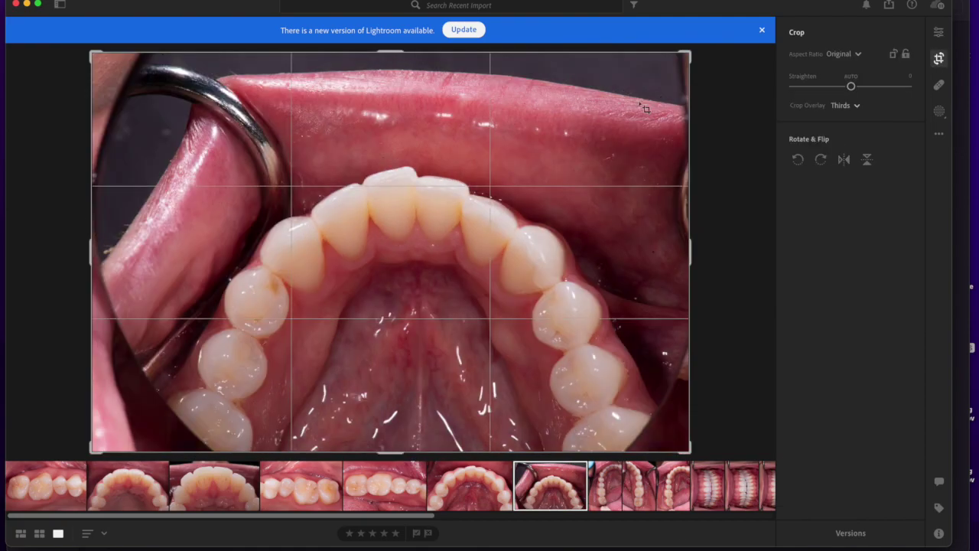
Crop the lower-arch photo tightly around the teeth and raise exposure to +0.17
drag(686, 54, 631, 109)
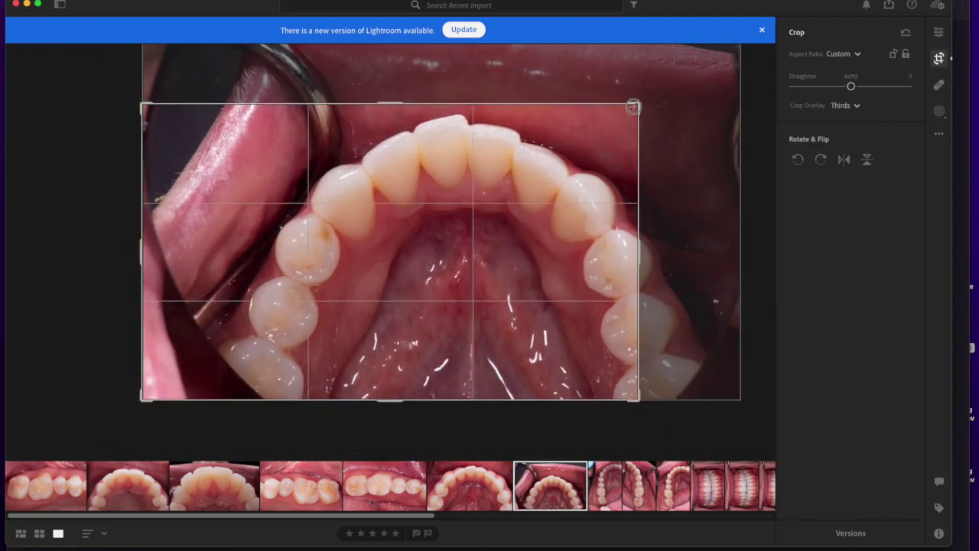
drag(520, 218, 437, 225)
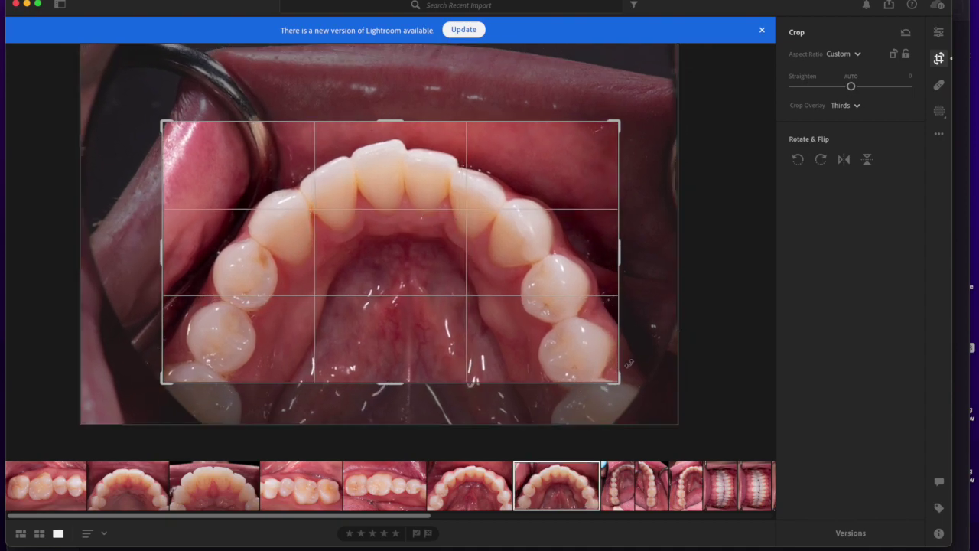
drag(618, 380, 604, 376)
drag(552, 329, 635, 372)
key(Return)
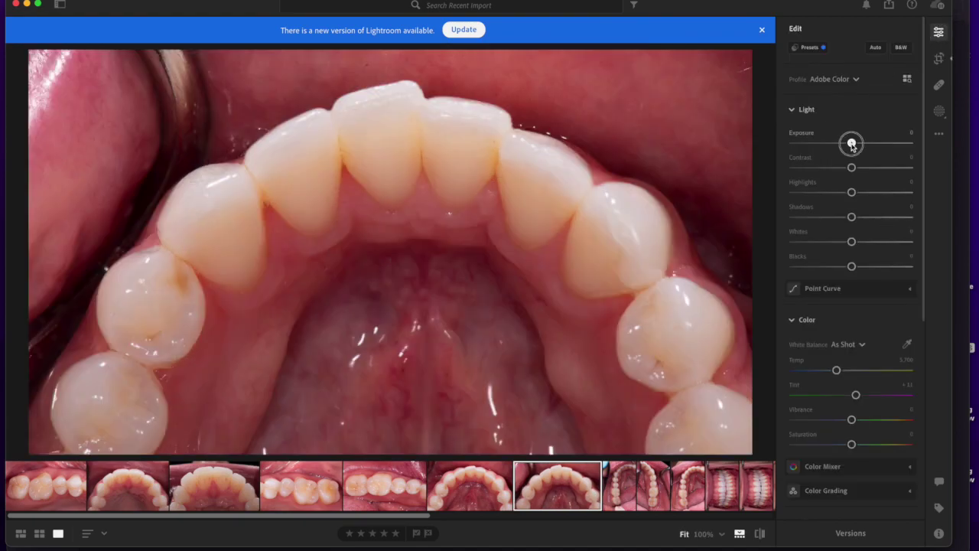
drag(852, 145, 855, 147)
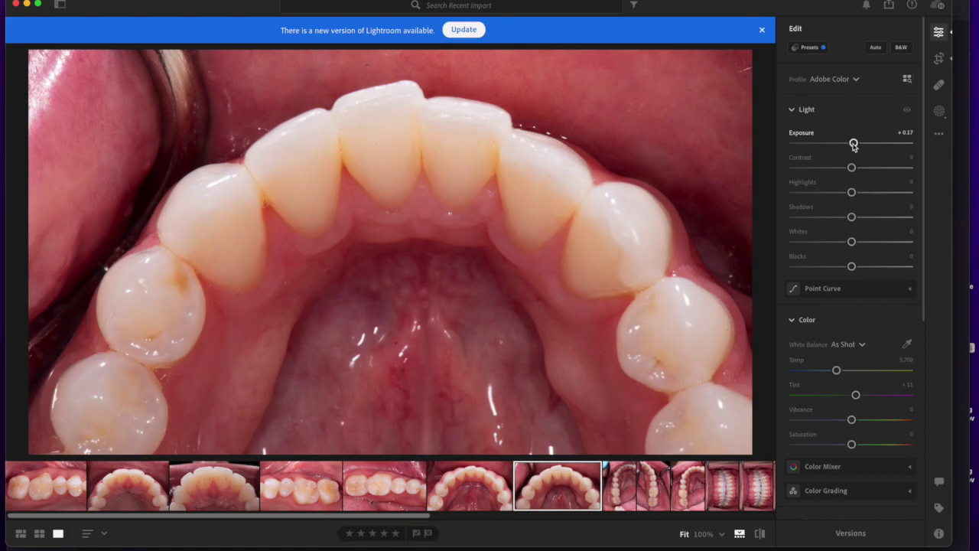
click(616, 498)
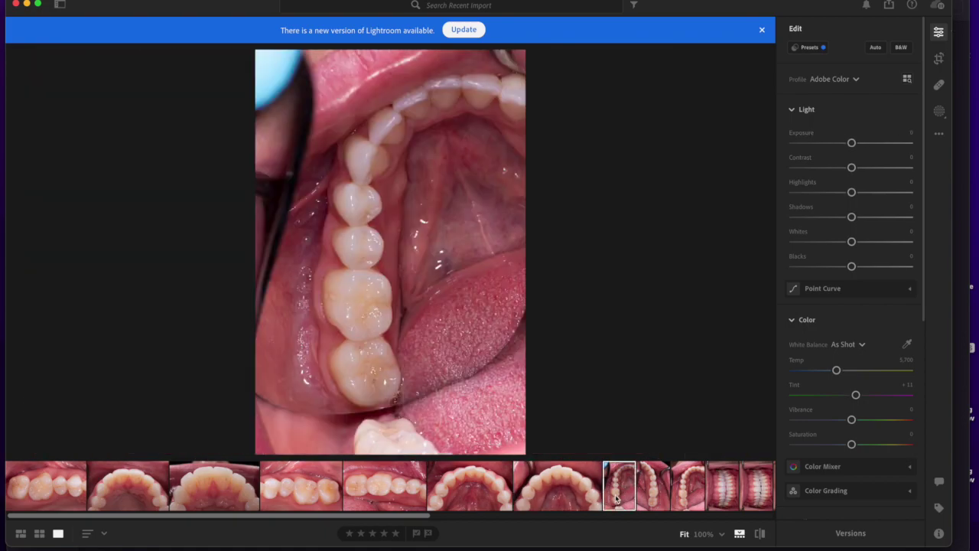
Mirror the side-view photo and rotate it counter-clockwise to landscape
click(939, 58)
click(845, 161)
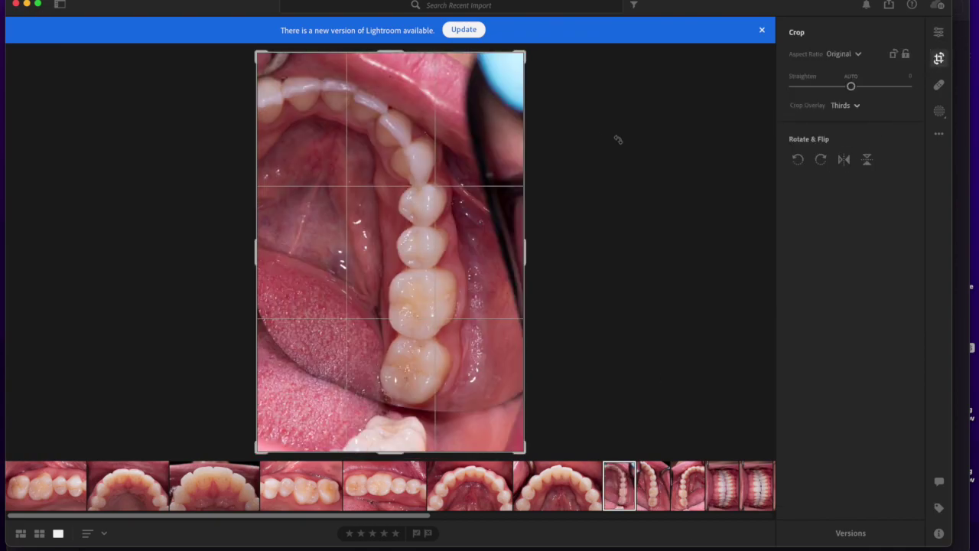
click(796, 163)
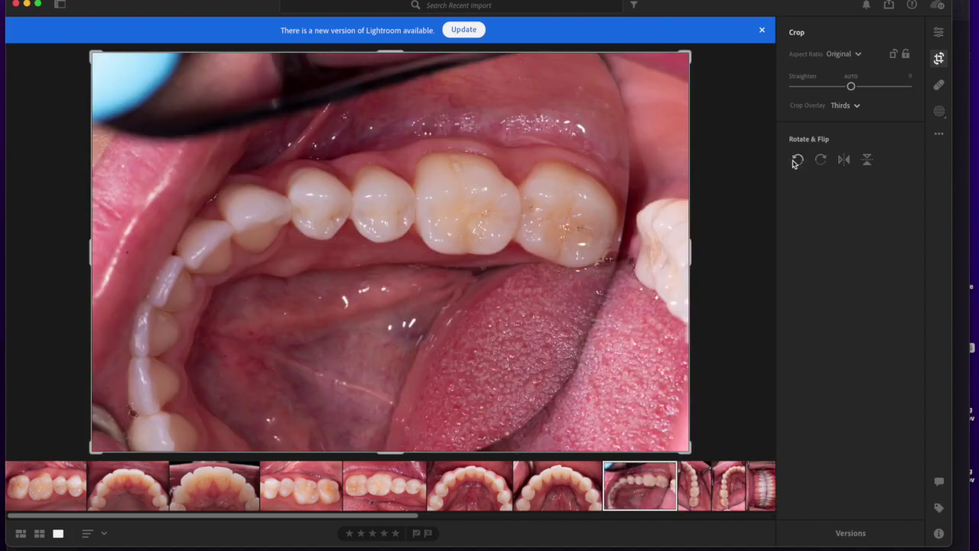
Crop the frame tightly around the four back teeth
drag(691, 51, 617, 127)
drag(621, 378, 575, 354)
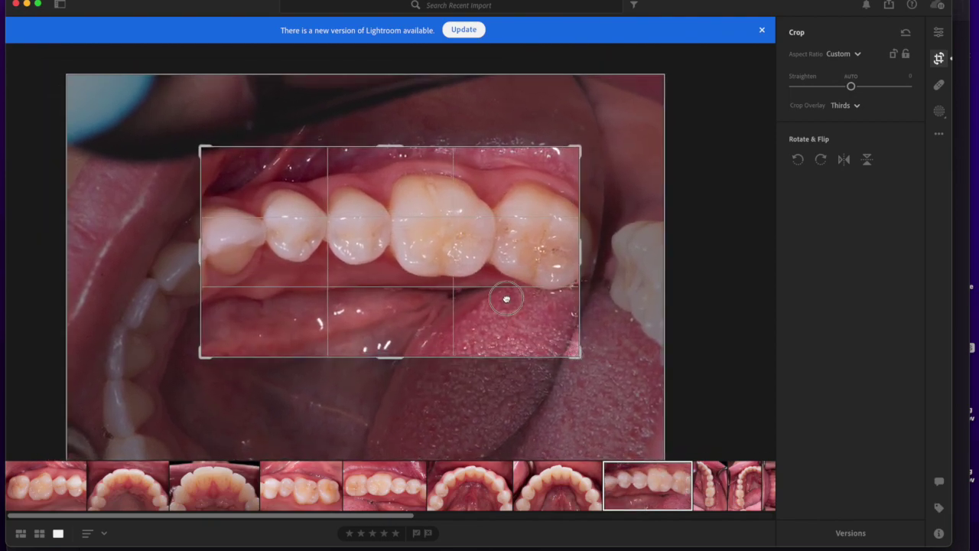
drag(503, 295, 492, 329)
drag(200, 253, 213, 254)
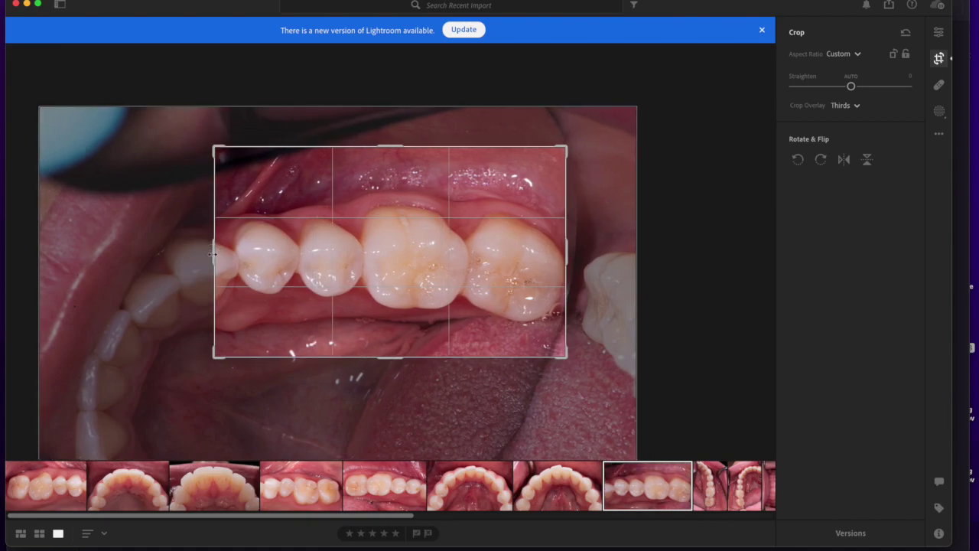
key(Return)
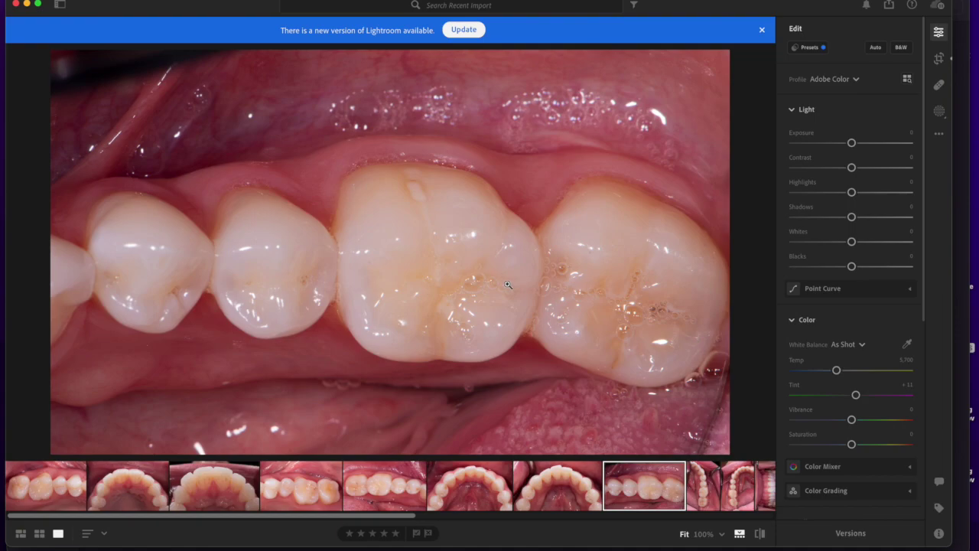
Delete two unwanted vertical side-view photos from the series
click(700, 492)
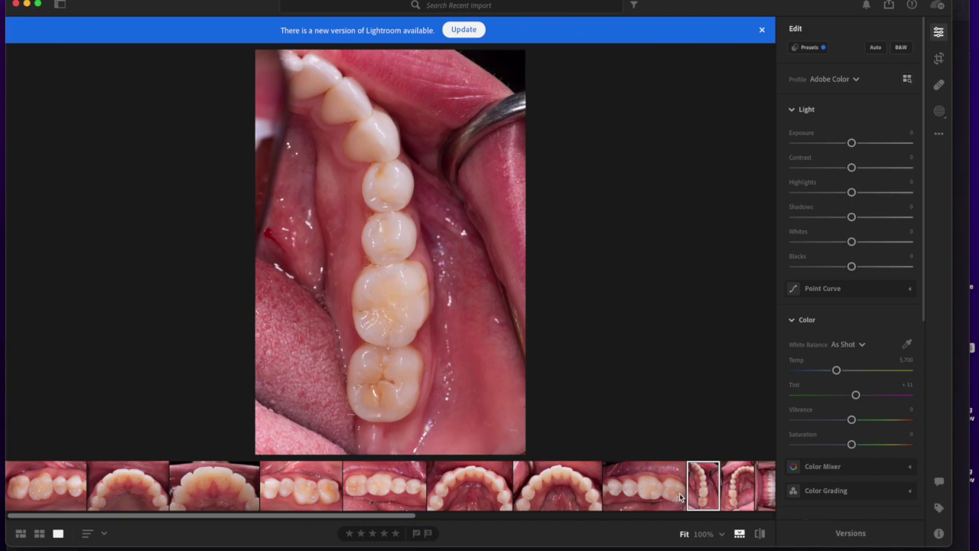
right_click(706, 491)
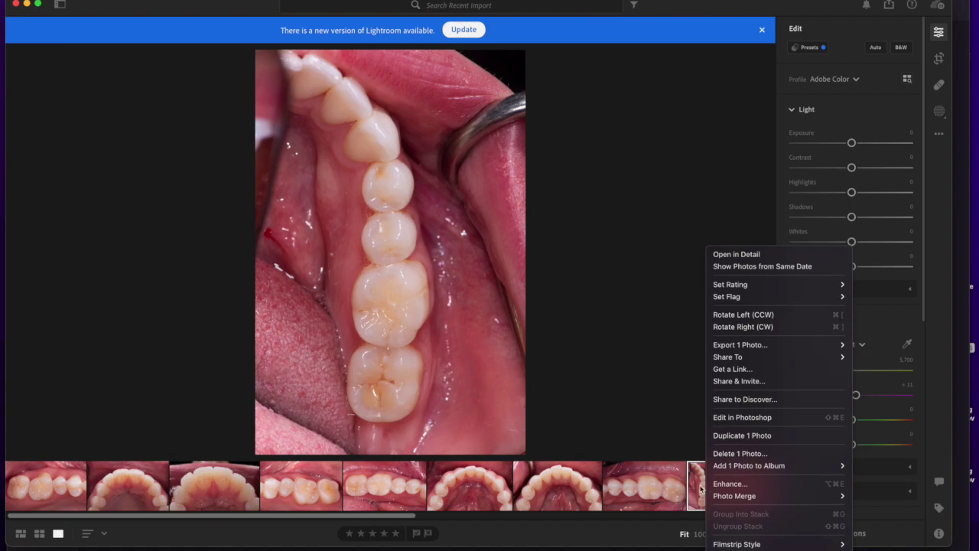
click(736, 453)
click(573, 369)
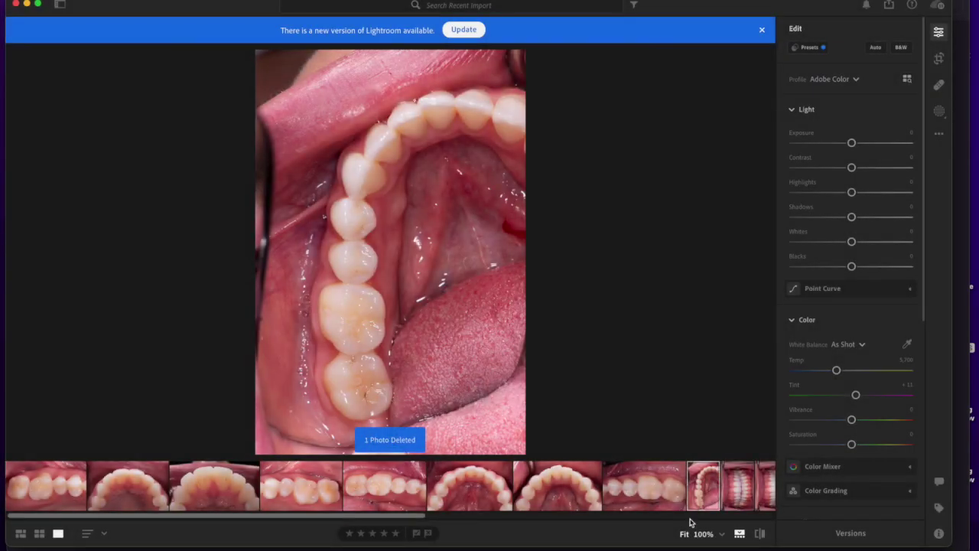
right_click(695, 495)
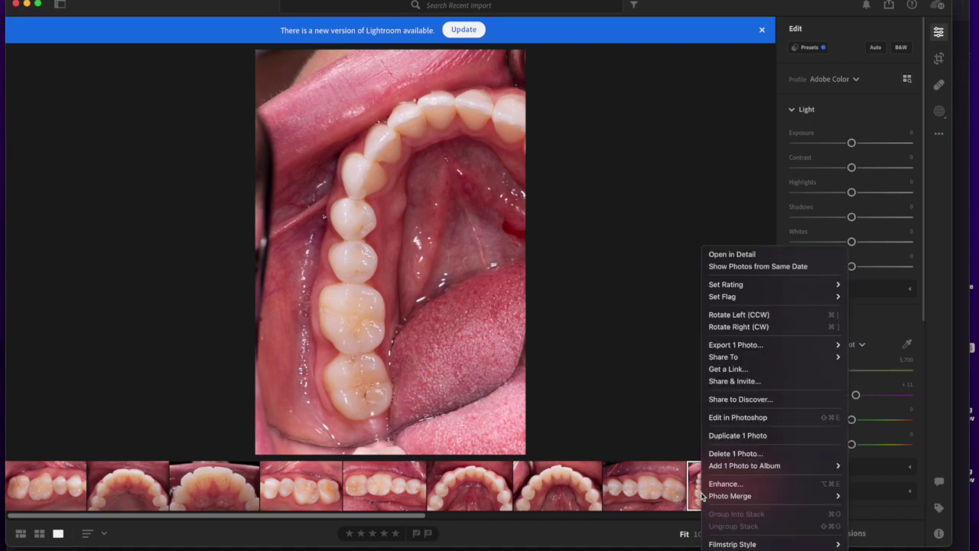
click(736, 452)
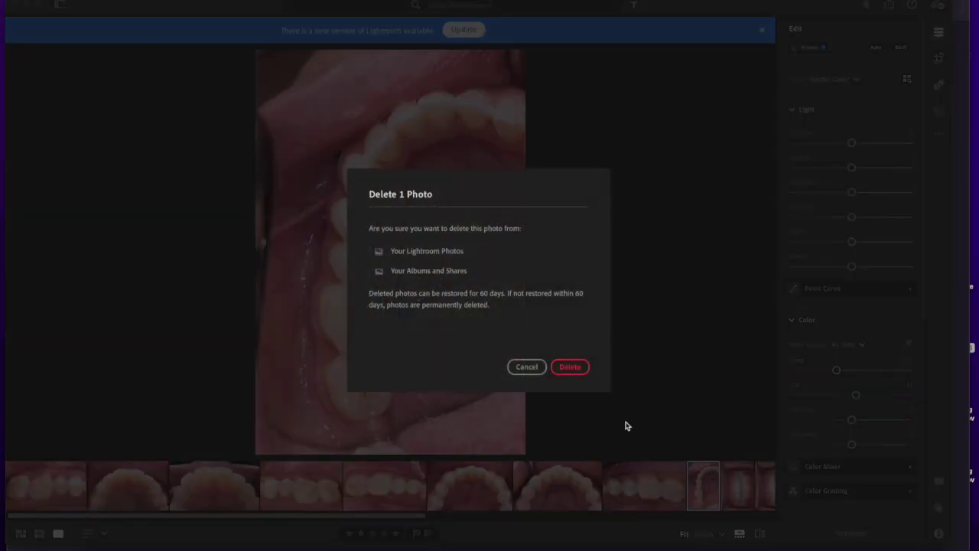
click(579, 376)
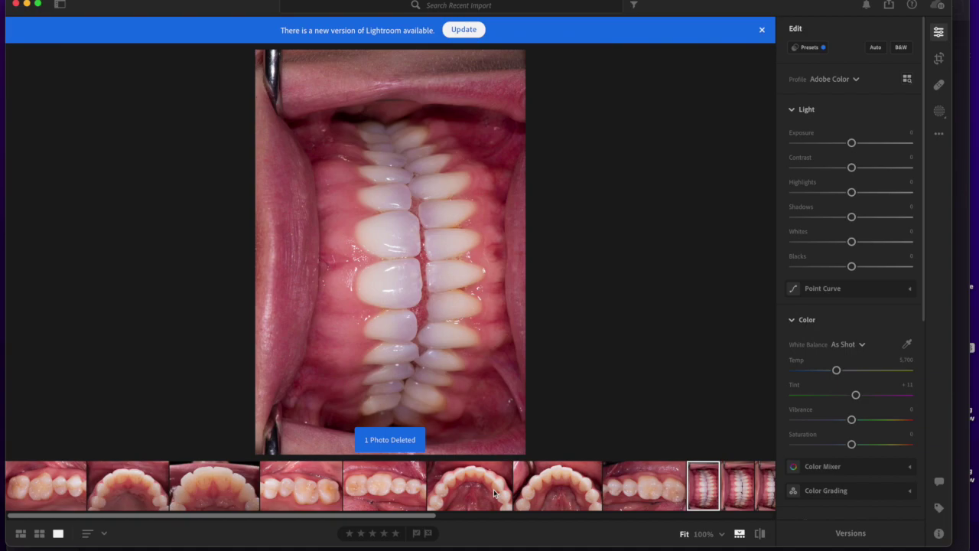
Delete one of the two near-identical frontal retracted-teeth photos
scroll(493, 489, right, 5)
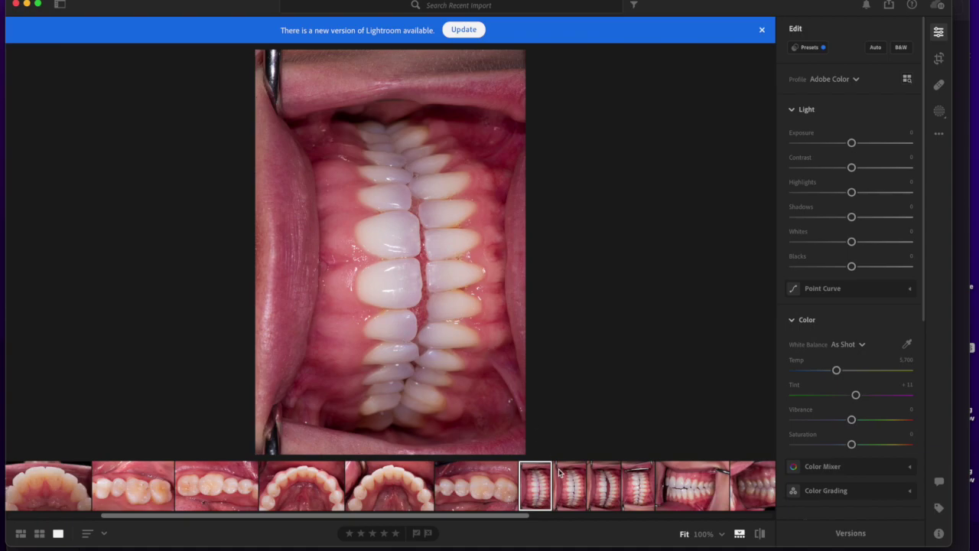
click(575, 490)
click(535, 481)
click(573, 485)
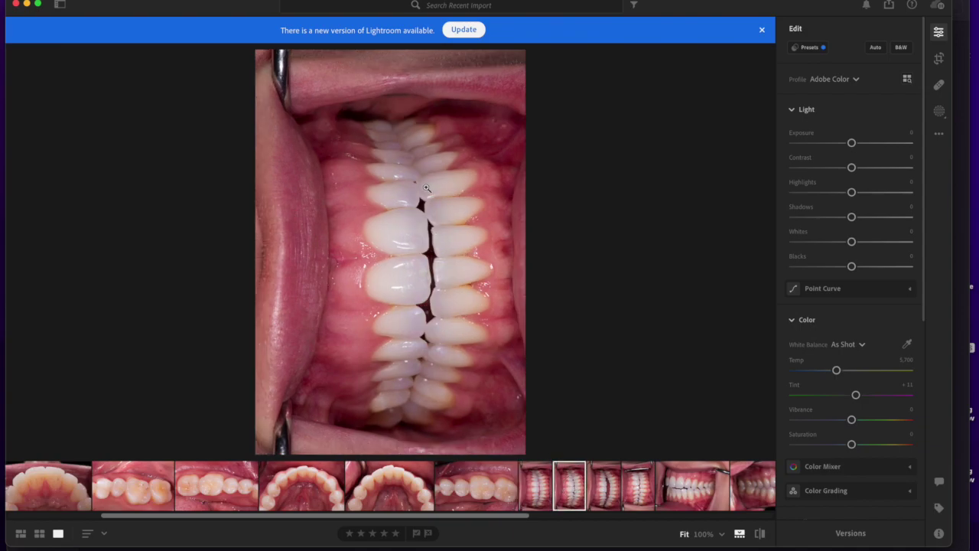
click(541, 487)
right_click(542, 484)
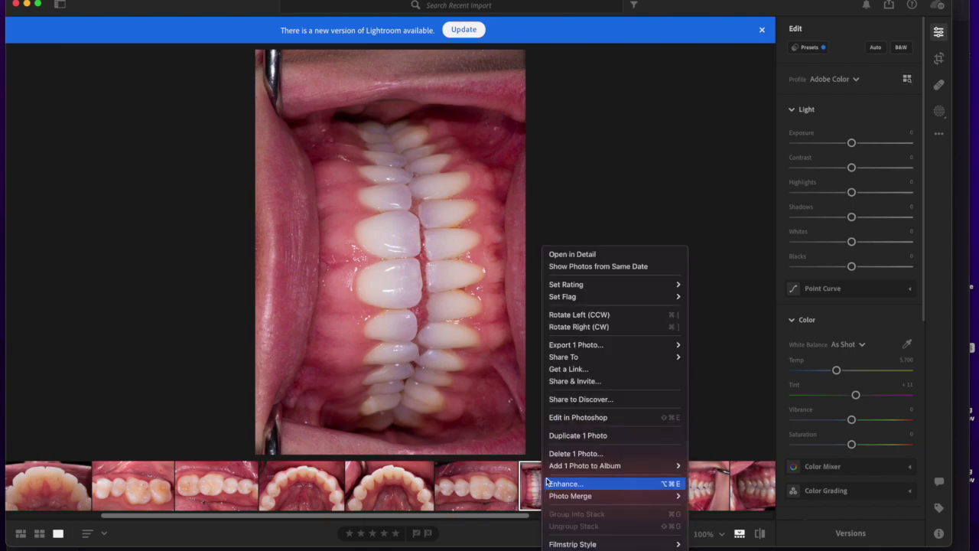
click(583, 454)
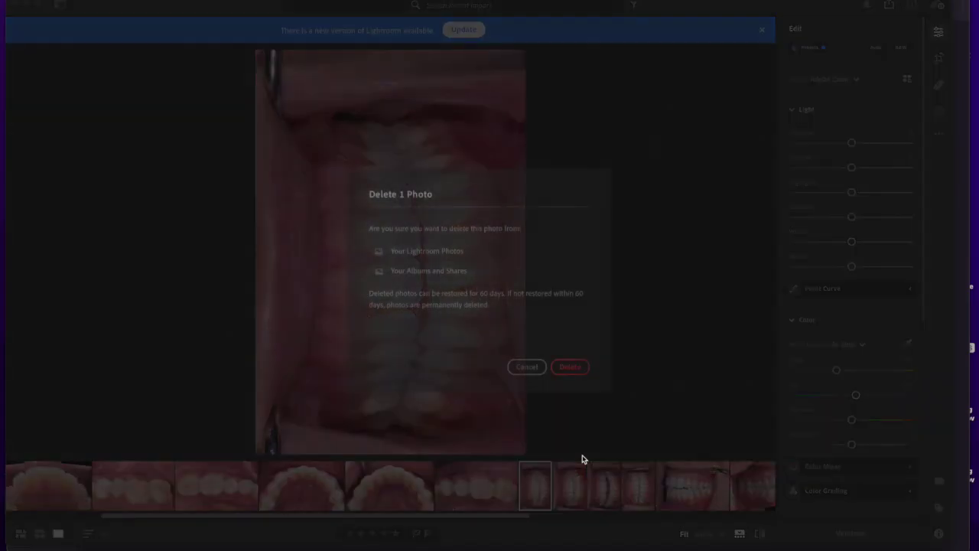
click(571, 368)
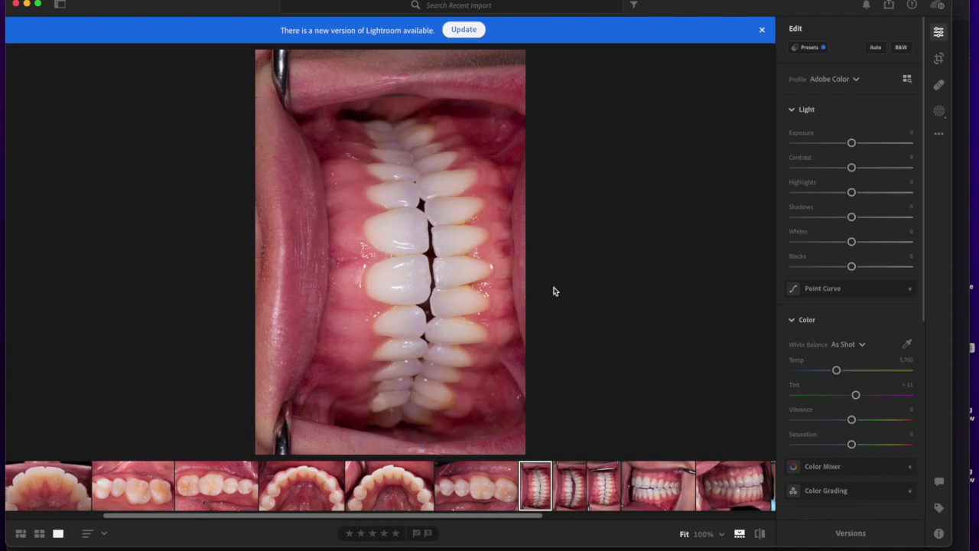
Straighten the frontal bite photo by about +3.39 and crop it around the front teeth
click(939, 59)
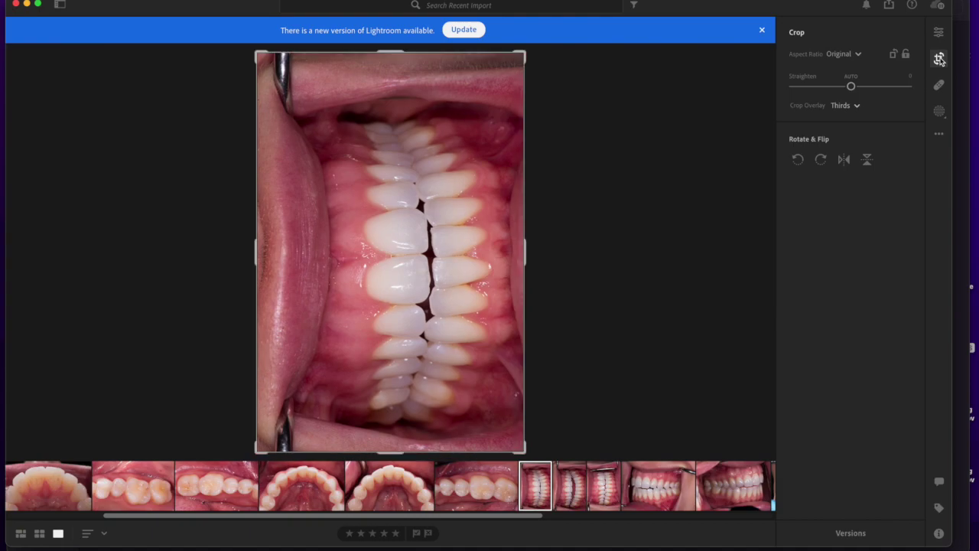
click(821, 161)
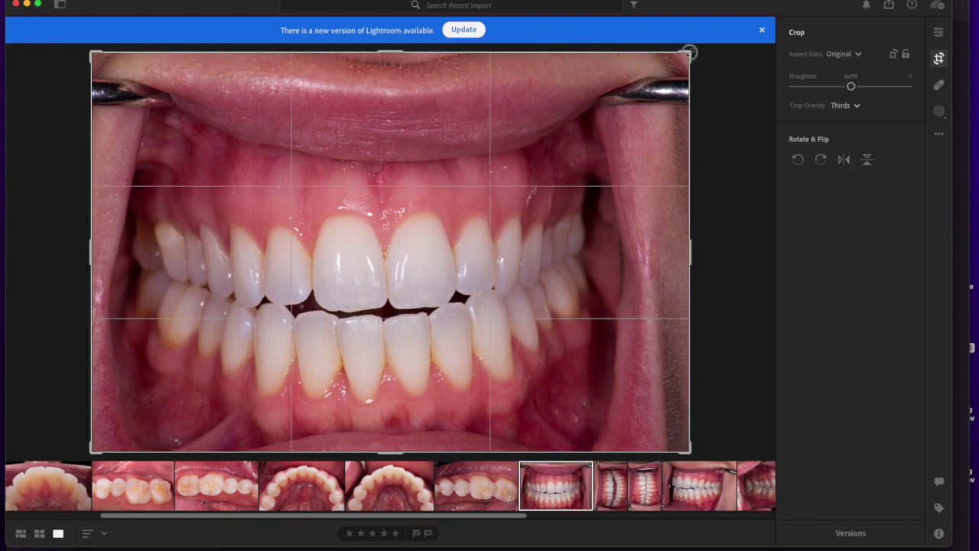
drag(688, 54, 649, 93)
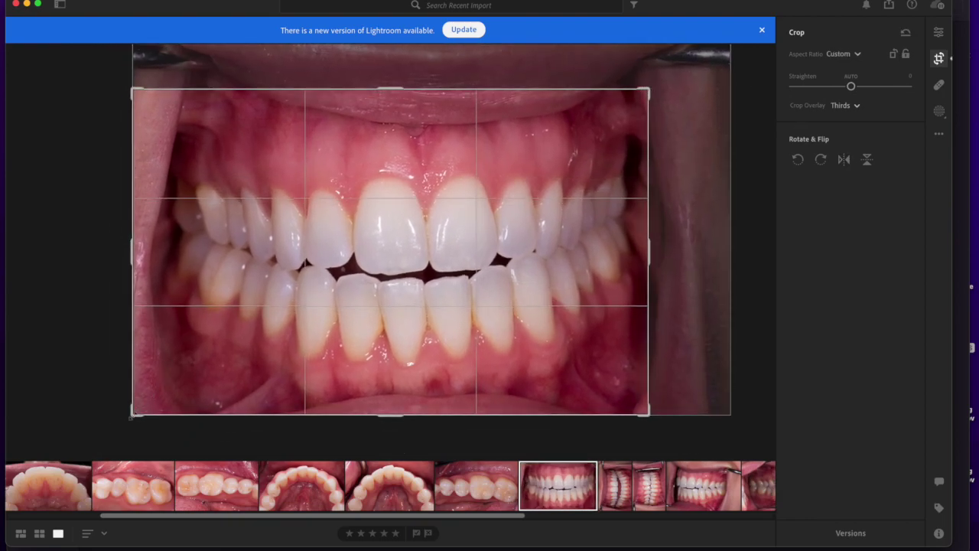
drag(131, 417, 146, 405)
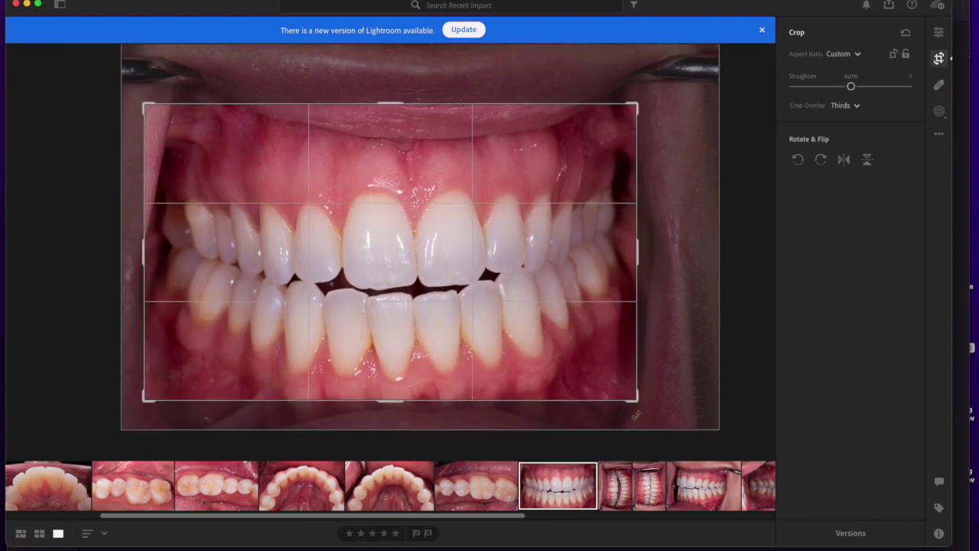
drag(635, 415, 628, 416)
drag(559, 315, 554, 305)
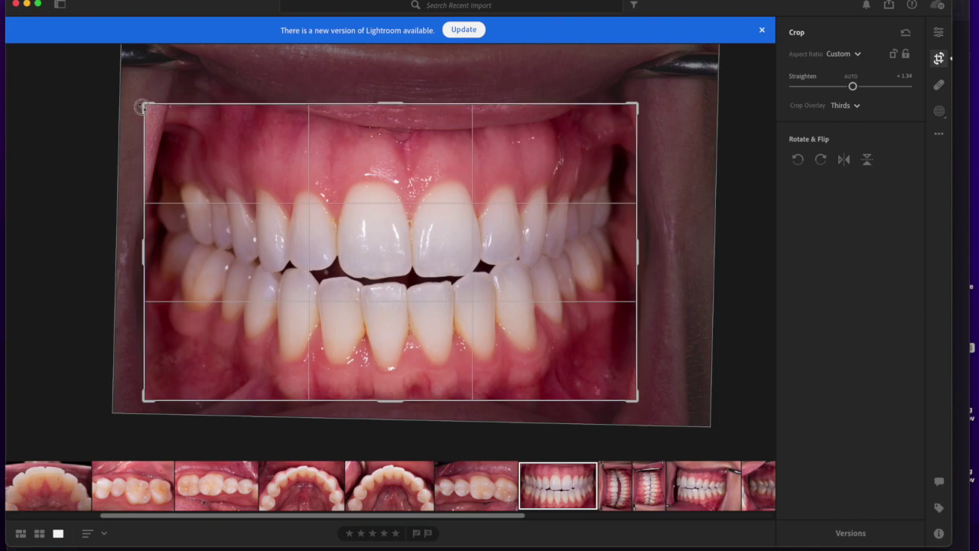
drag(142, 107, 149, 112)
mouse_move(659, 394)
mouse_down()
mouse_move(658, 404)
mouse_move(668, 403)
mouse_up()
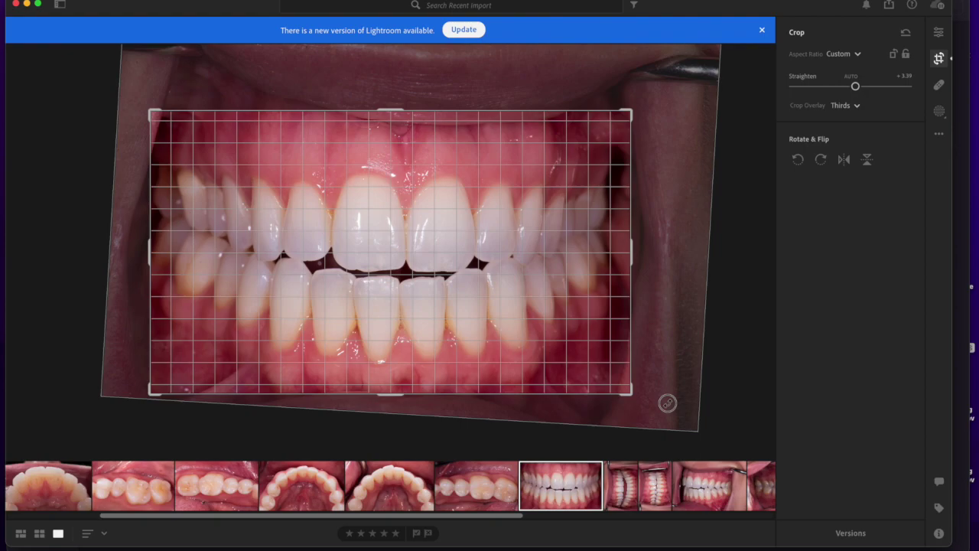
drag(668, 404, 667, 403)
key(Return)
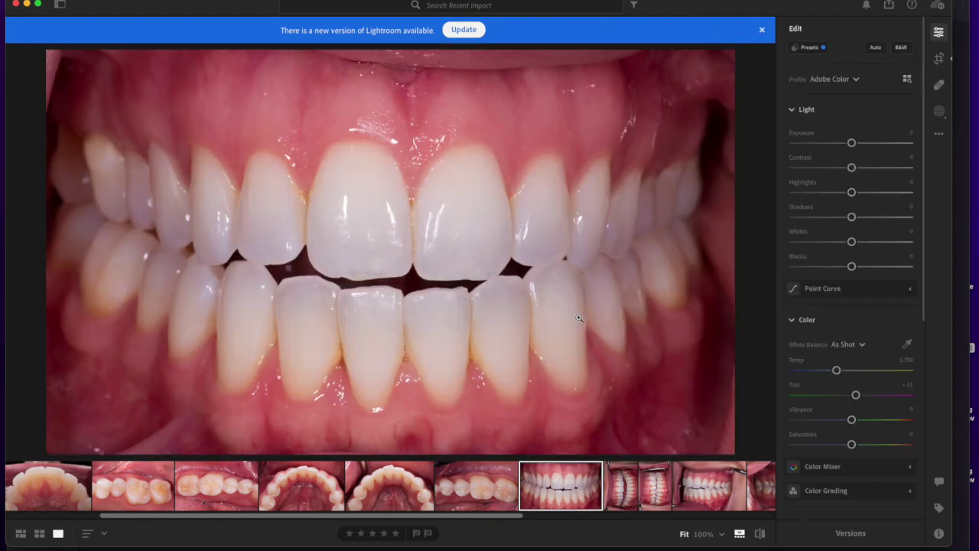
Heal two small spots on the frontal photo's upper gums
click(940, 85)
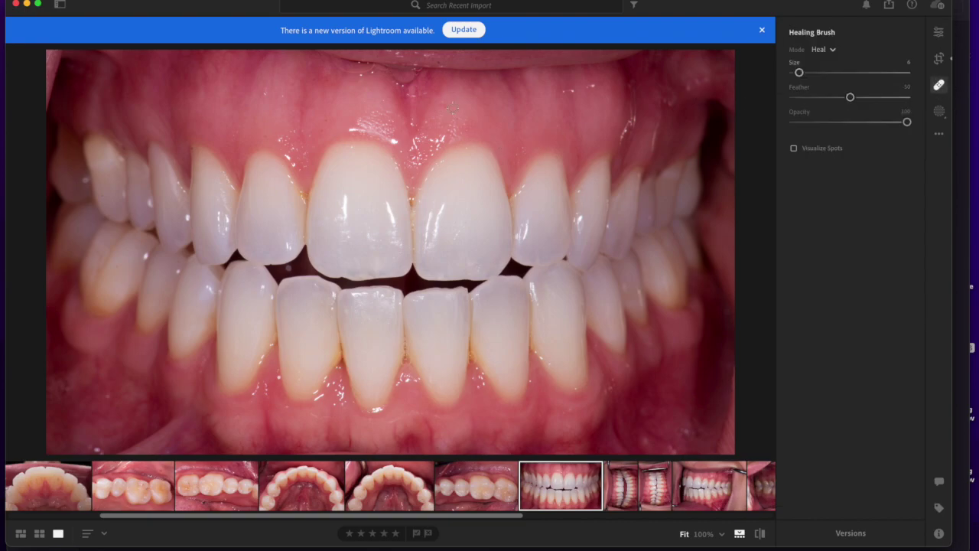
click(437, 62)
click(327, 77)
key(Escape)
Rotate the next vertically shot teeth photo 90° clockwise to landscape
click(627, 496)
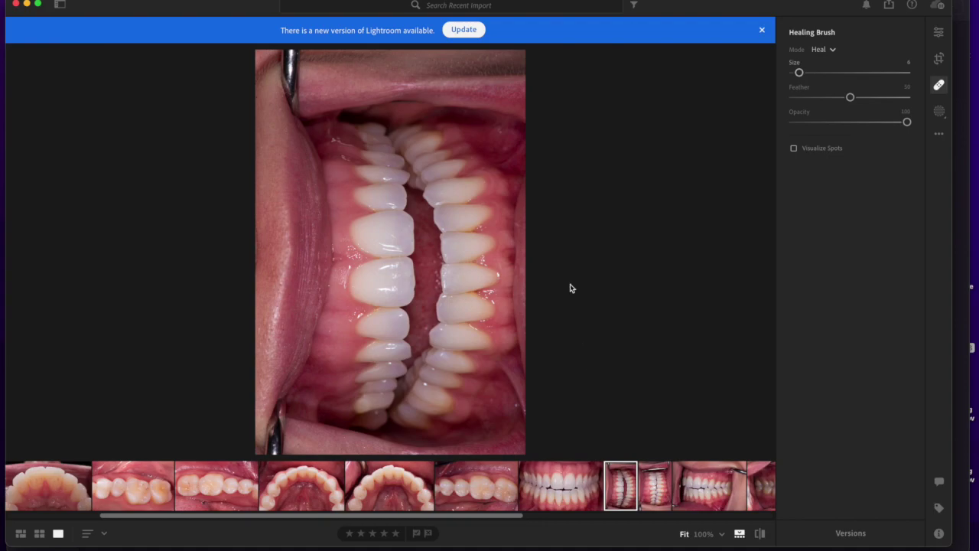
click(939, 59)
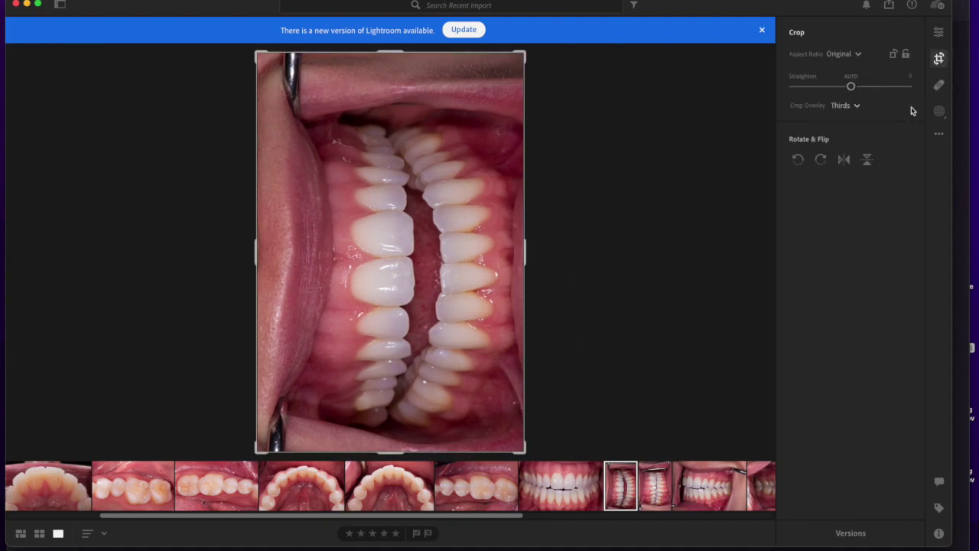
click(821, 160)
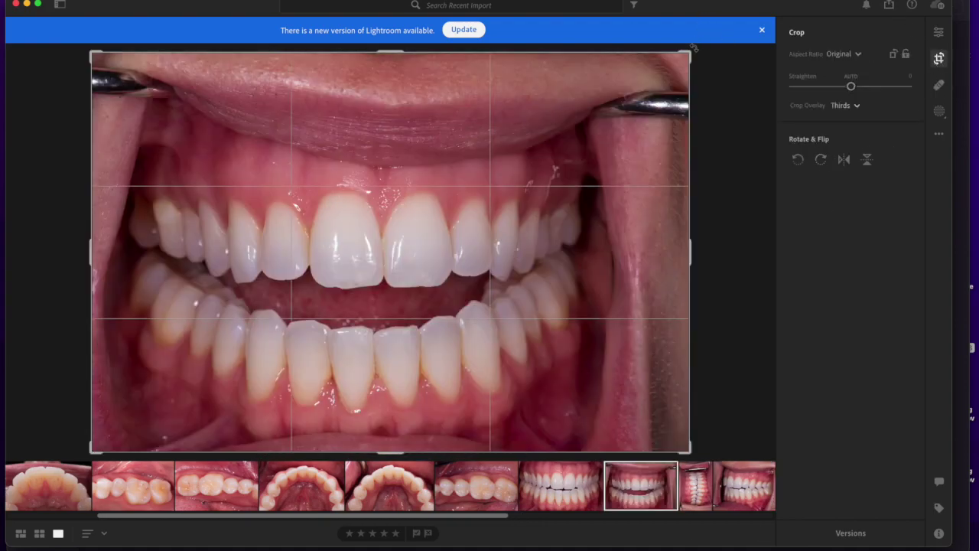
Crop the open-bite frontal photo tighter around the teeth
drag(693, 48, 642, 97)
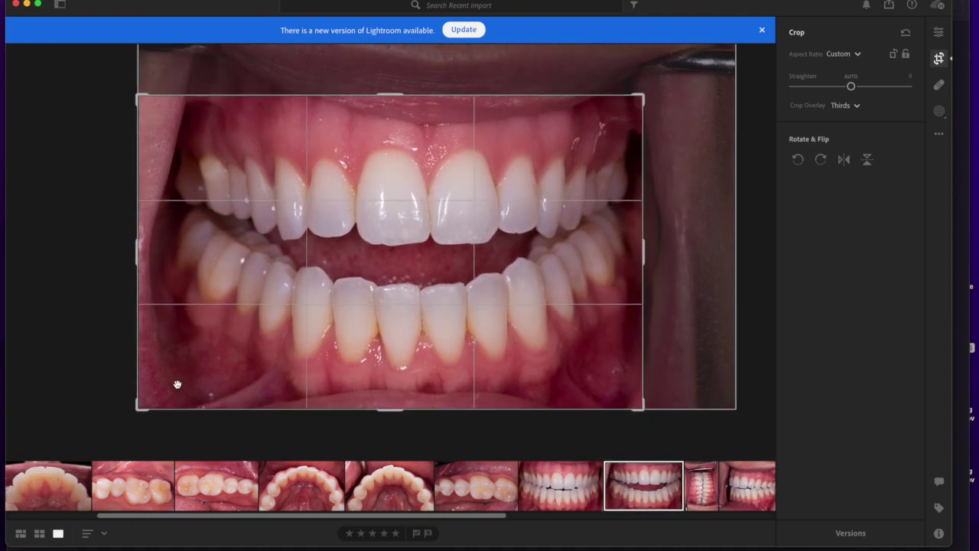
drag(138, 407, 153, 401)
drag(665, 374, 668, 374)
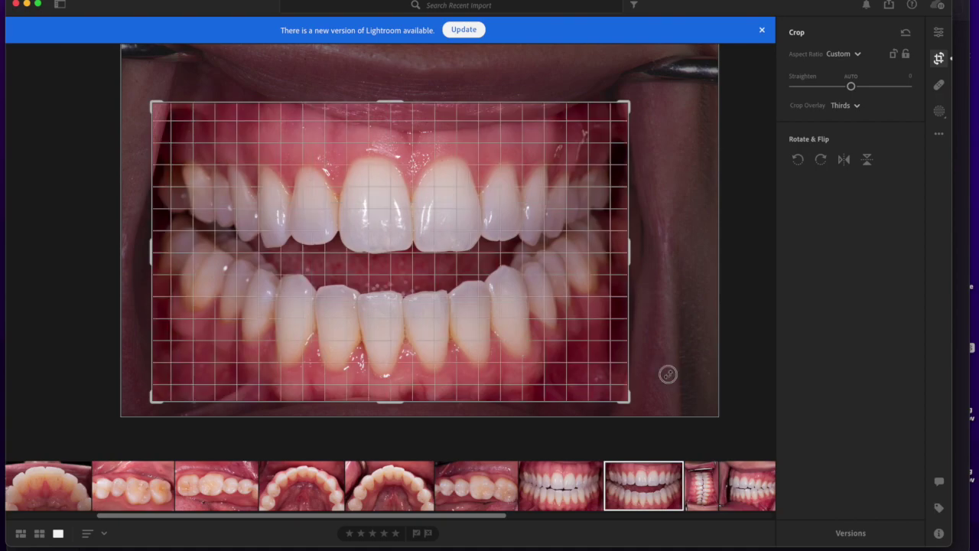
key(e)
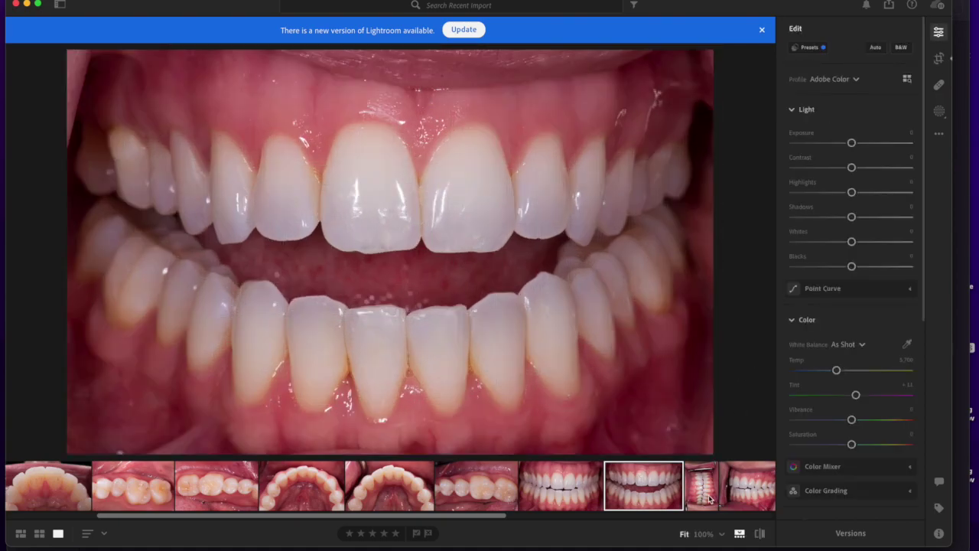
Rotate the next vertical teeth photo to landscape, crop it and level its tilt
click(709, 497)
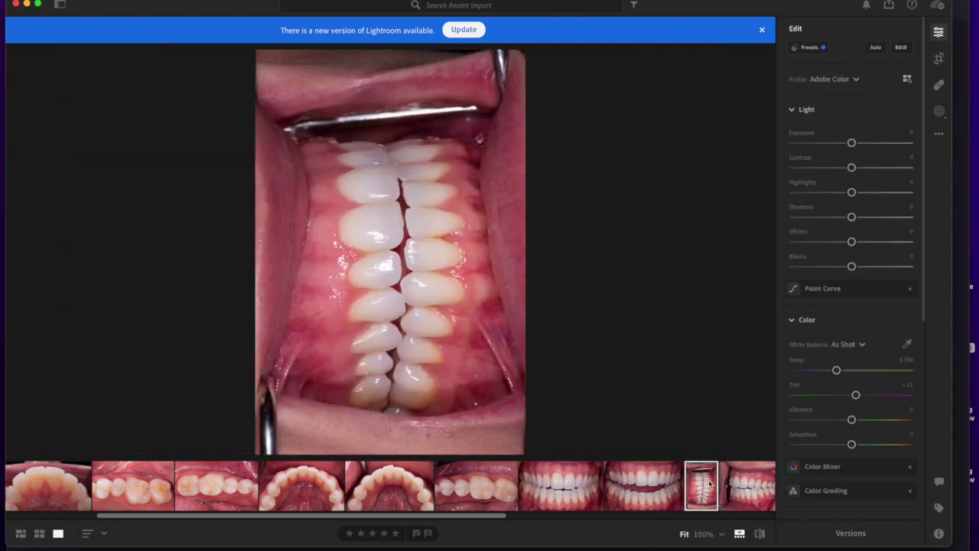
click(939, 58)
click(821, 161)
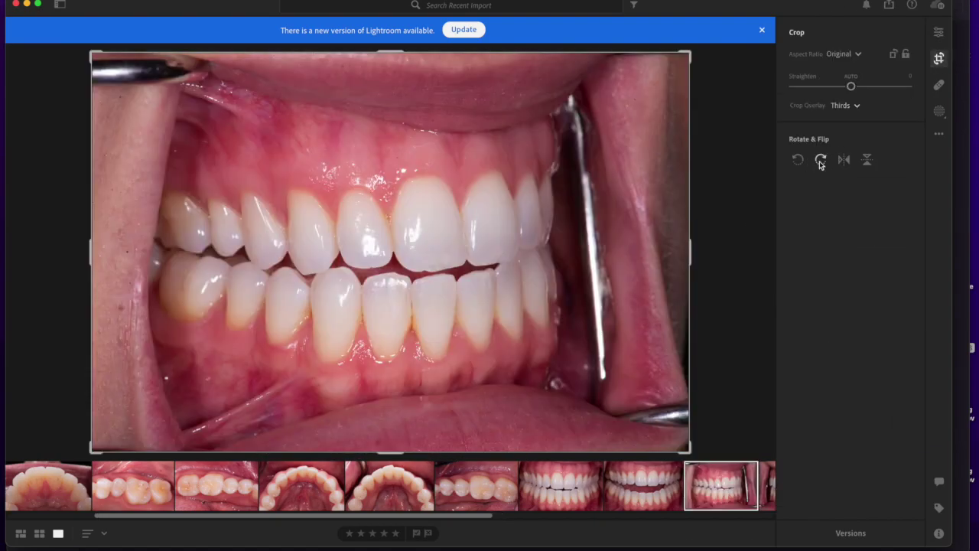
drag(688, 53, 610, 106)
drag(527, 166, 466, 218)
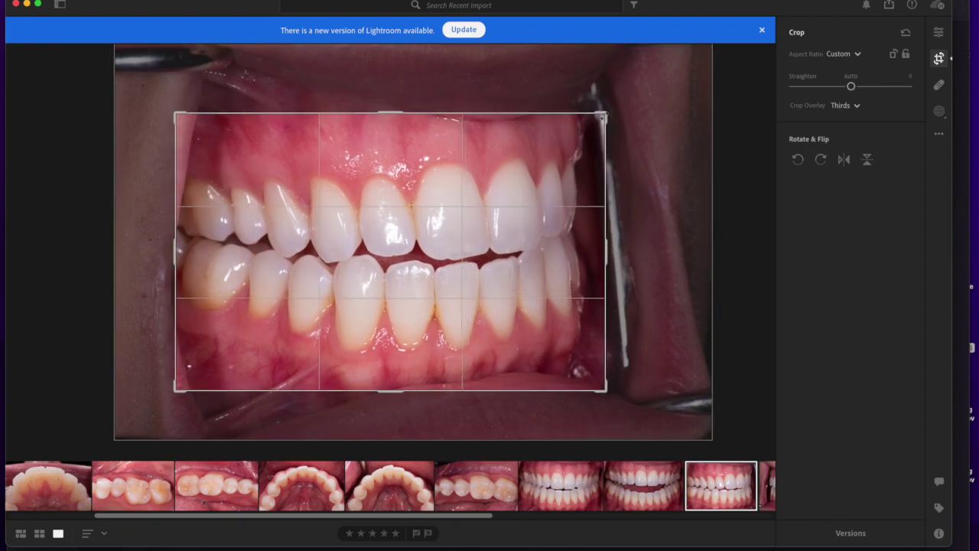
key(e)
key(c)
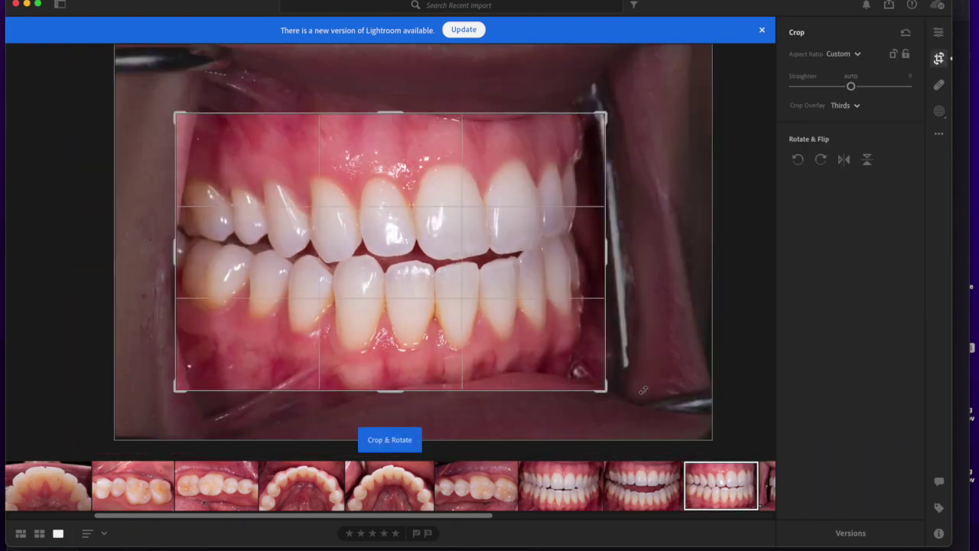
drag(643, 392, 628, 403)
key(e)
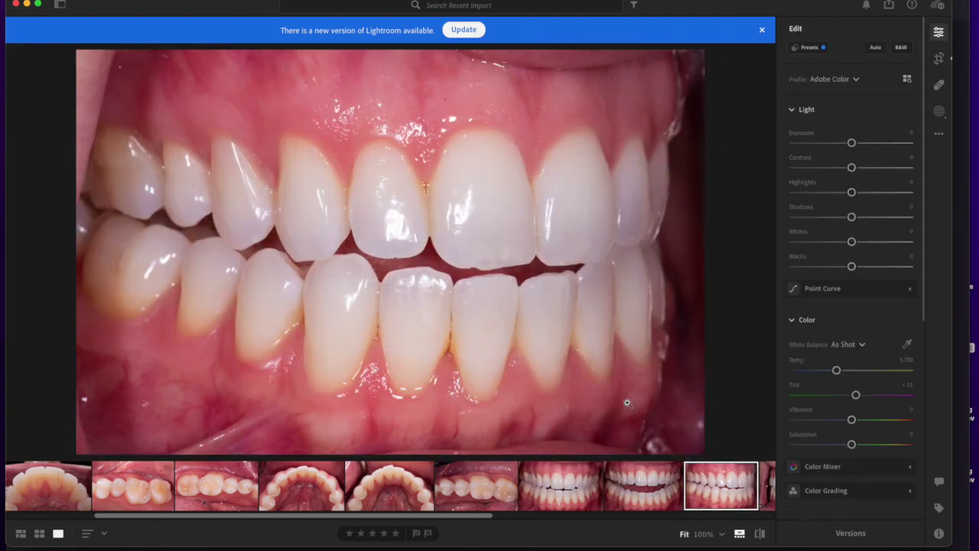
Straighten the following side view by about -4.30 and crop it closely around the teeth
scroll(686, 487, right, 5)
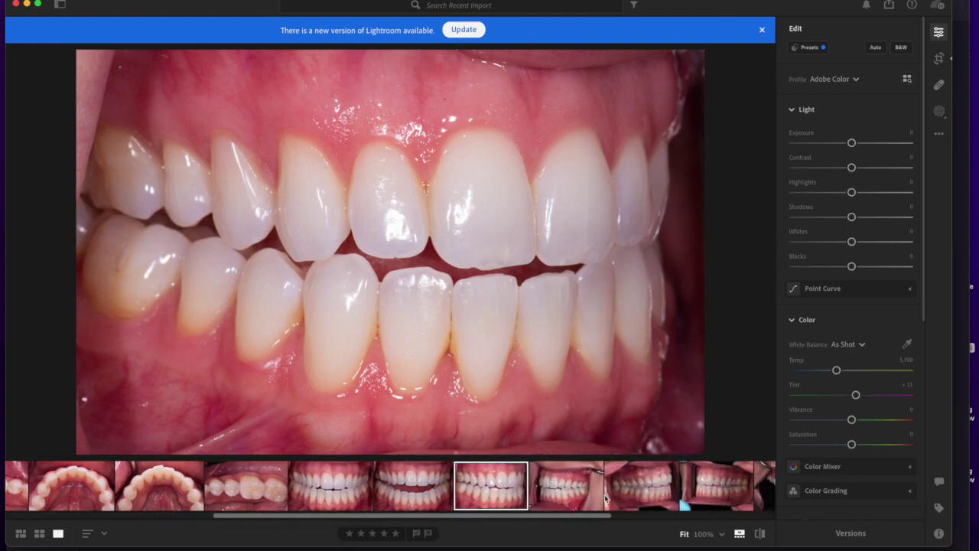
click(576, 500)
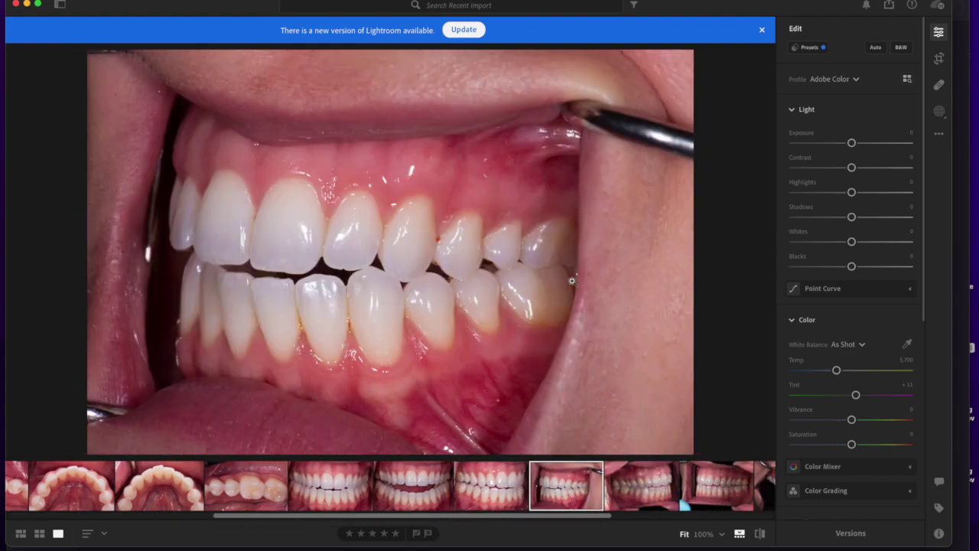
key(c)
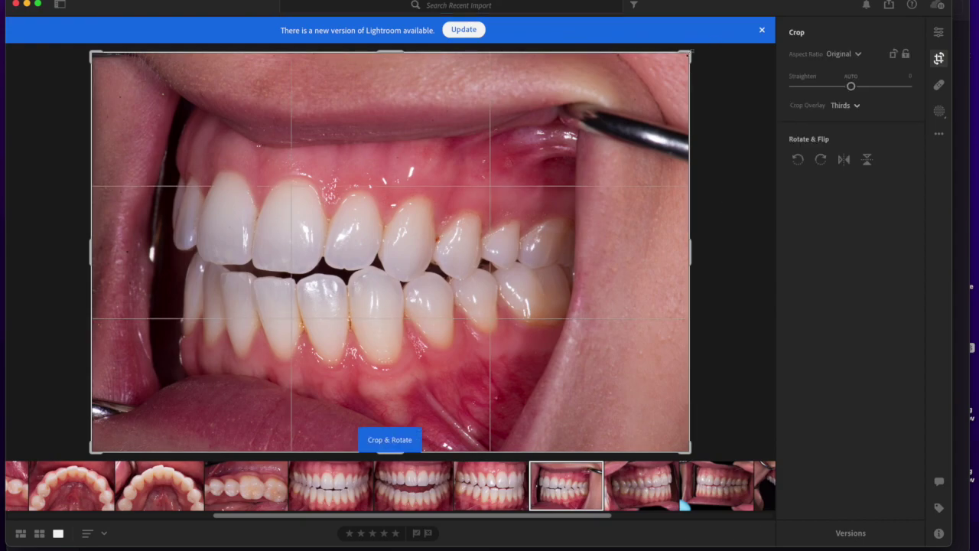
drag(692, 52, 614, 93)
drag(494, 203, 436, 236)
drag(616, 404, 633, 373)
drag(506, 300, 506, 288)
key(Return)
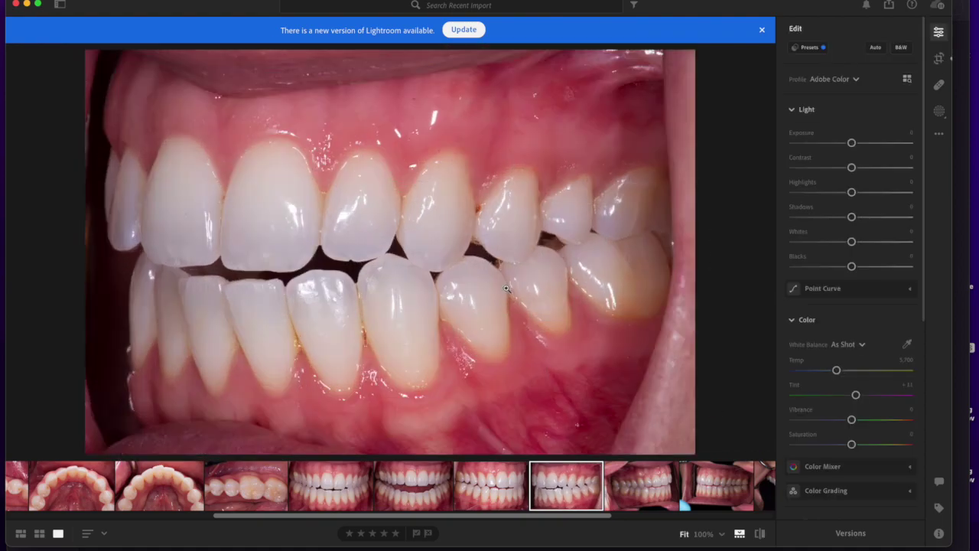
Select the next lateral closed-bite photo and mirror it horizontally
click(655, 498)
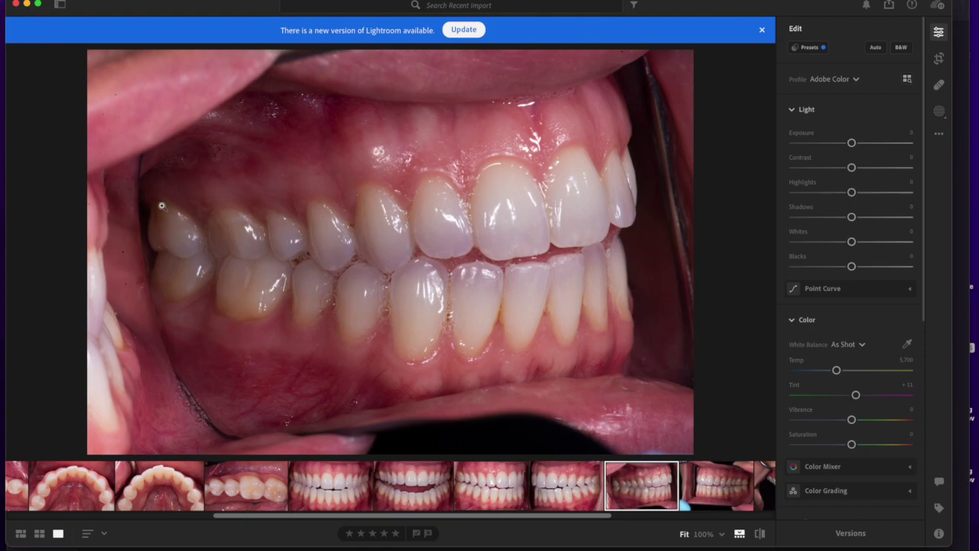
click(939, 59)
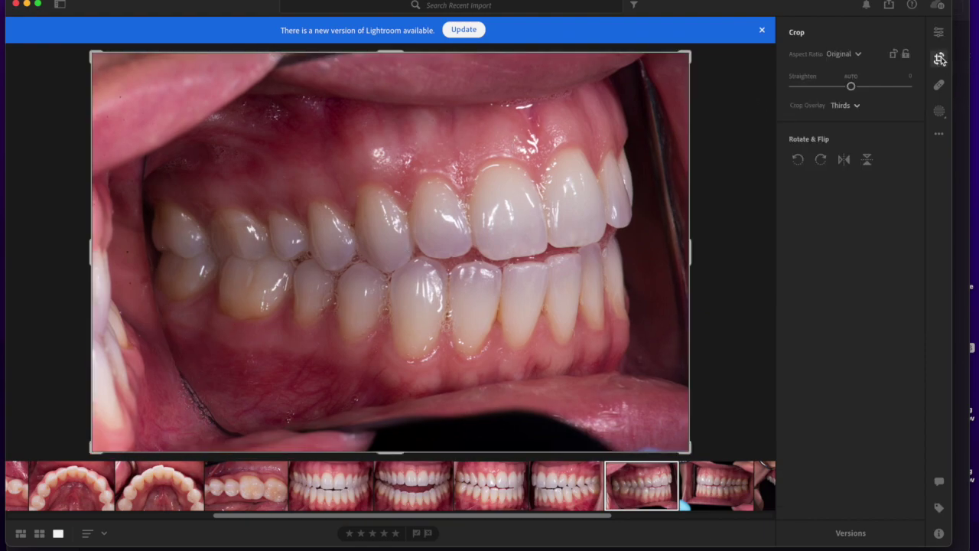
click(844, 160)
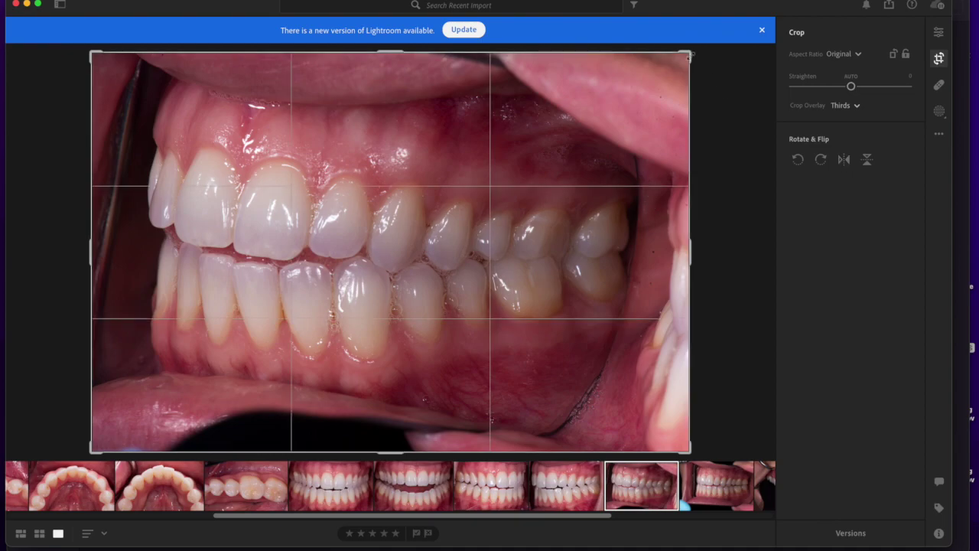
Straighten the photo by about +4.53 and crop it tightly around the teeth
drag(688, 53, 648, 106)
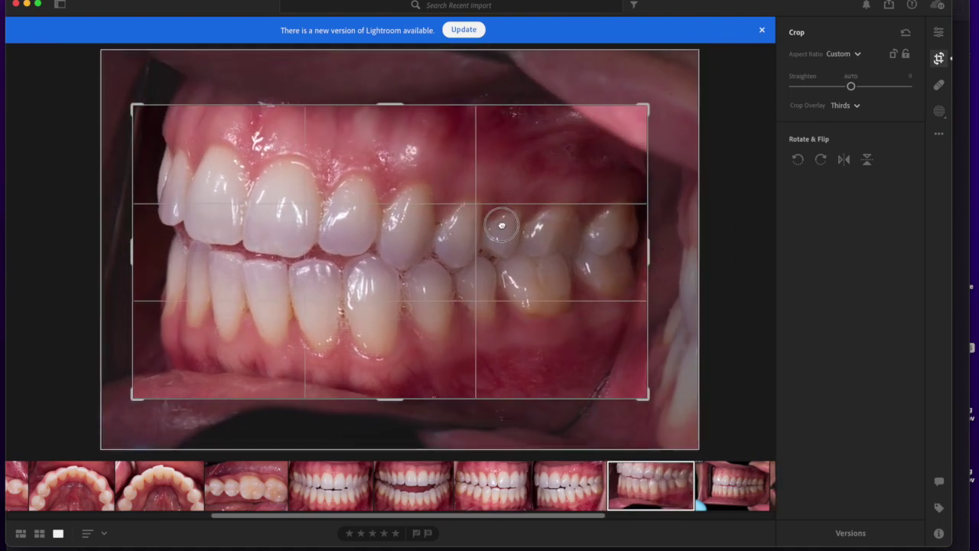
drag(663, 411, 569, 347)
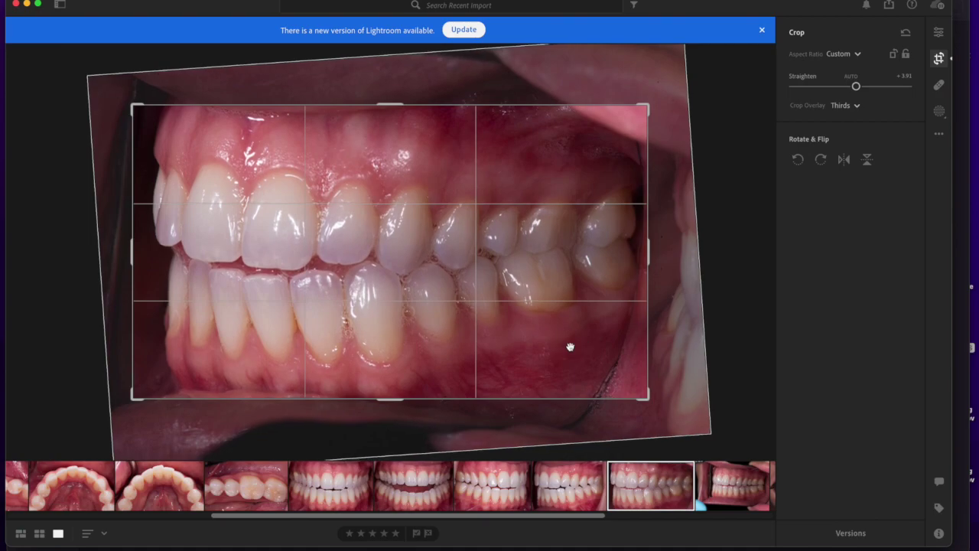
mouse_move(649, 397)
mouse_down()
mouse_move(641, 387)
mouse_move(650, 383)
mouse_move(654, 401)
mouse_up()
drag(579, 357, 604, 357)
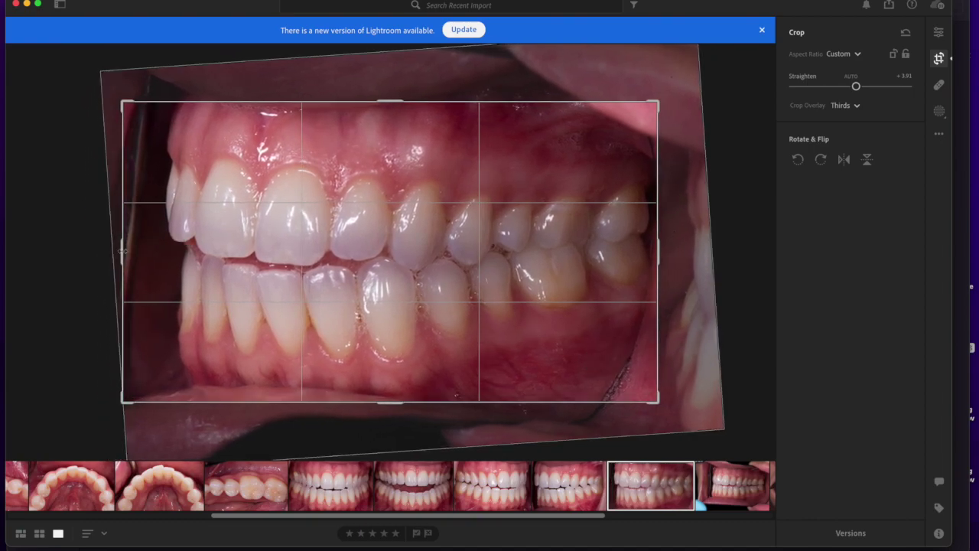
drag(122, 250, 137, 249)
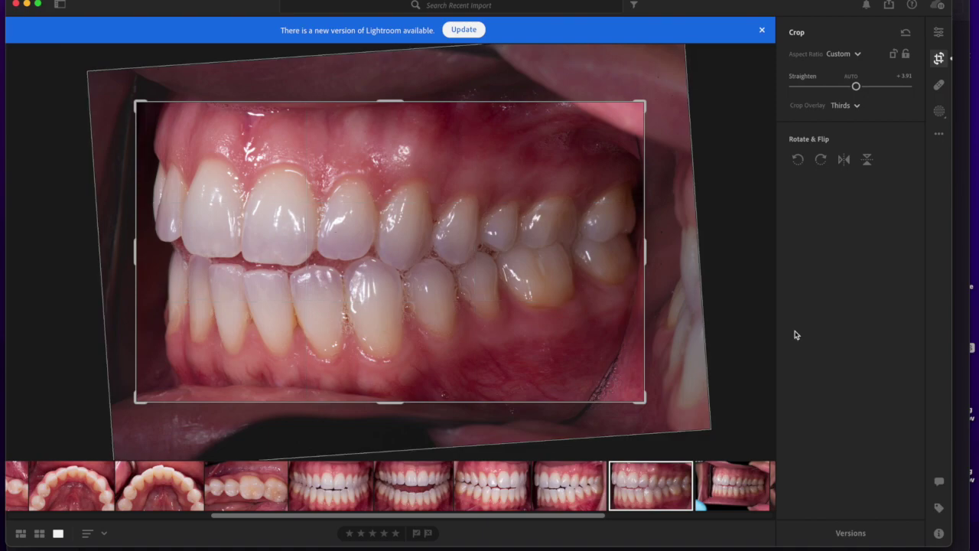
drag(654, 361, 658, 354)
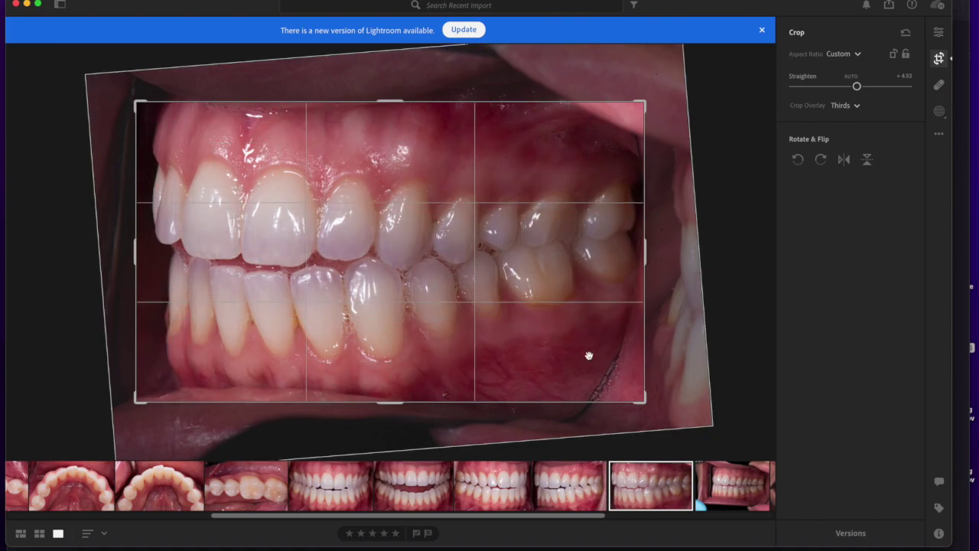
key(Return)
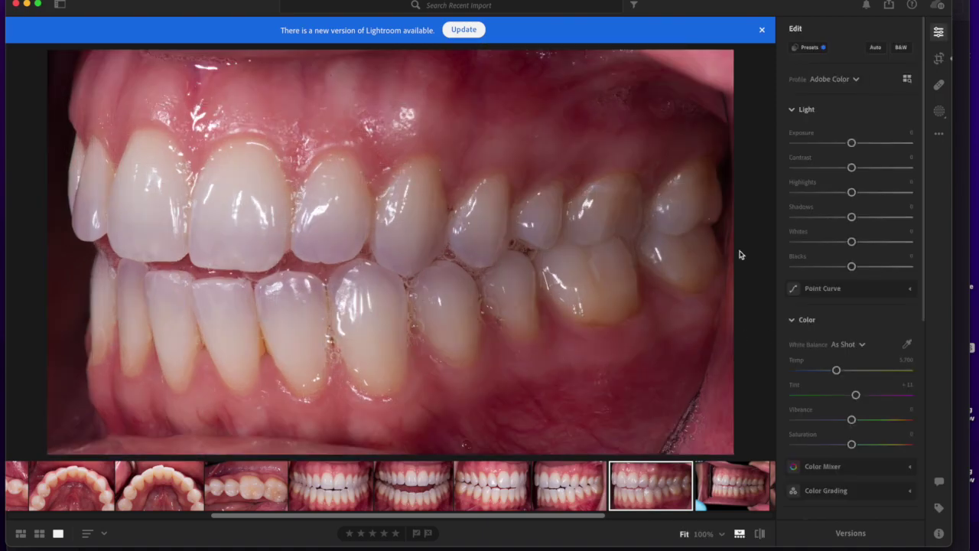
Open the next lateral bite photo and mirror it left-right in Crop
click(739, 495)
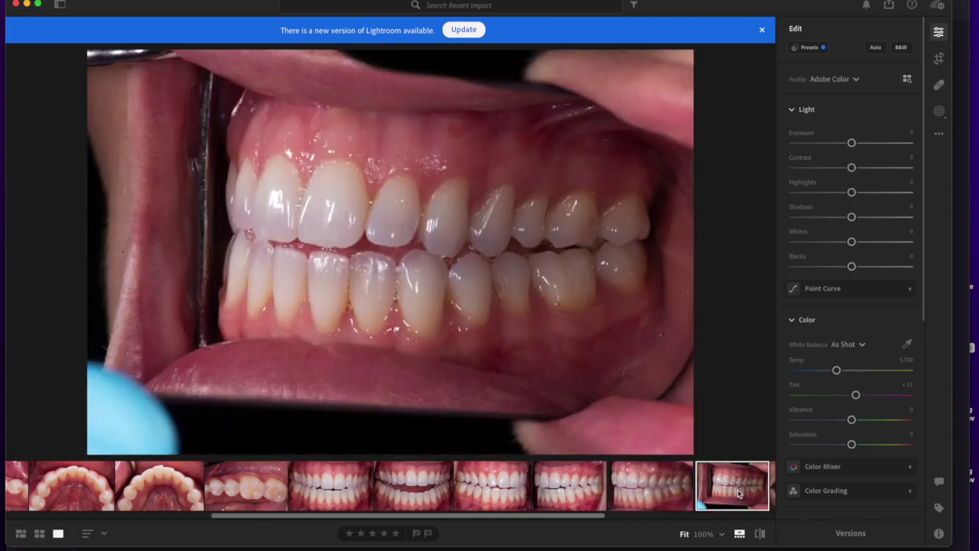
click(940, 60)
click(842, 162)
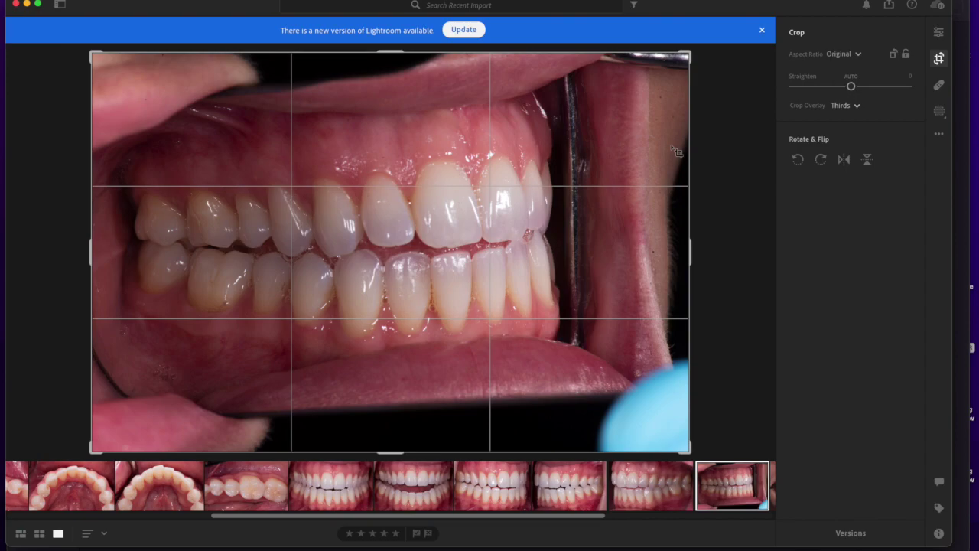
scroll(662, 484, right, 4)
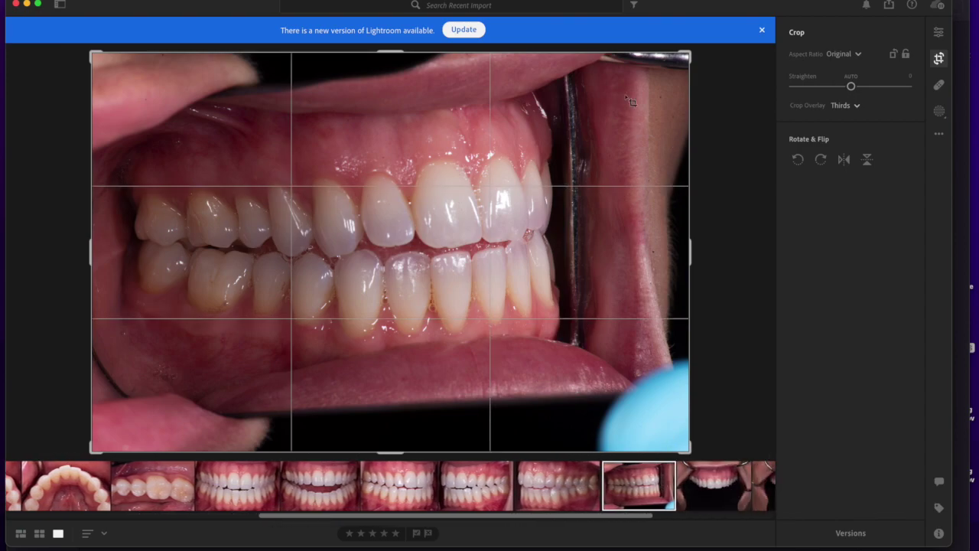
Tighten the crop around the teeth, reposition the photo and commit the crop
drag(687, 49, 632, 102)
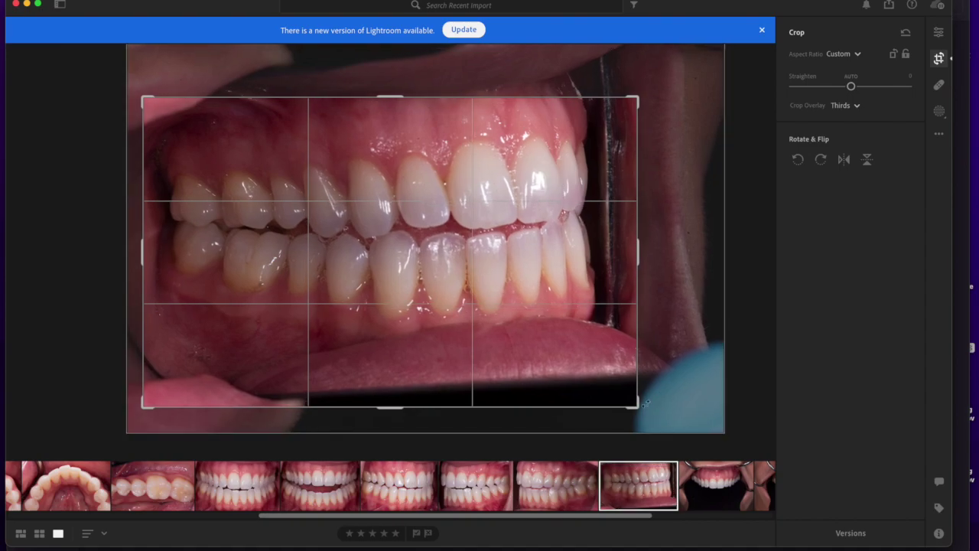
mouse_move(635, 404)
mouse_down()
mouse_move(634, 395)
mouse_move(647, 406)
mouse_move(635, 411)
mouse_up()
drag(514, 324, 501, 326)
drag(735, 387, 730, 390)
key(Return)
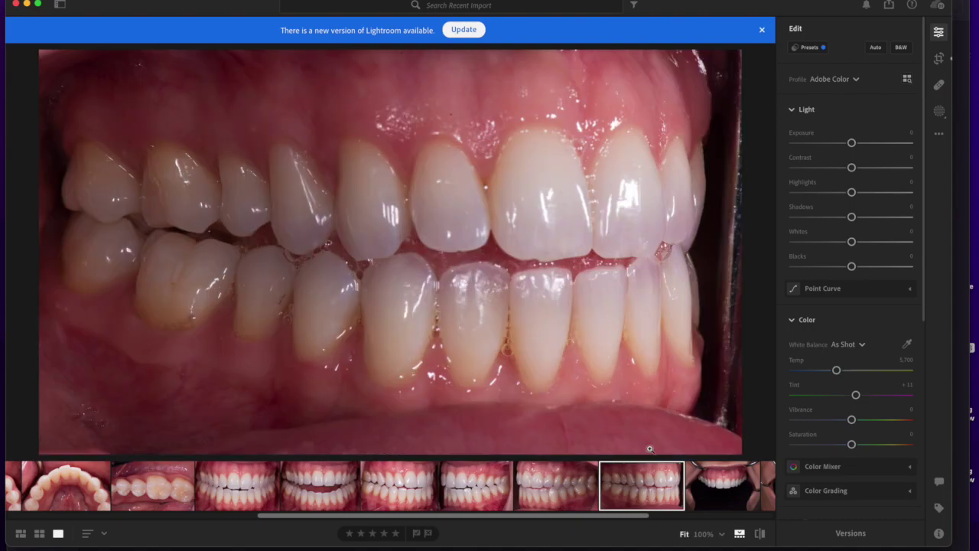
scroll(608, 484, right, 2)
Compare the neighbouring retracted upper-front-teeth photos in the filmstrip
click(621, 494)
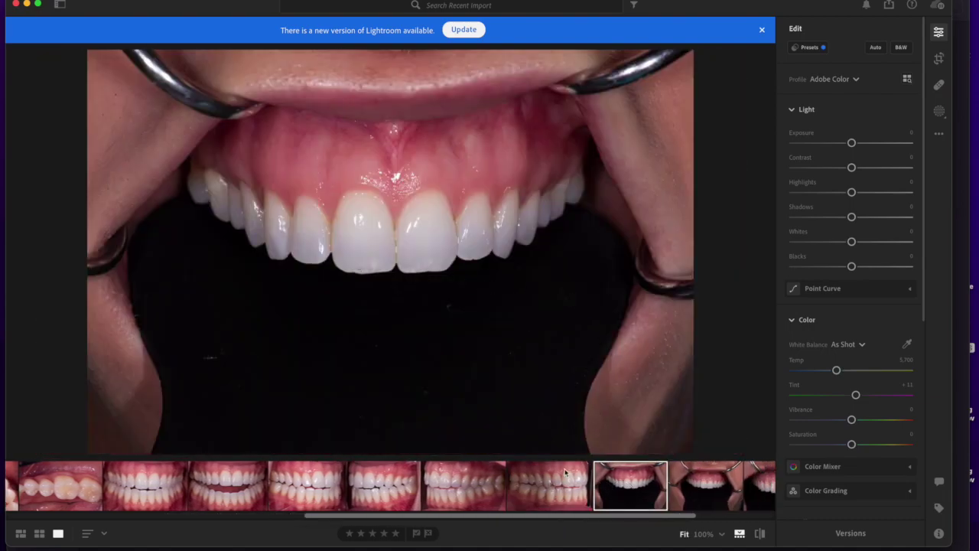
scroll(579, 492, right, 4)
click(580, 490)
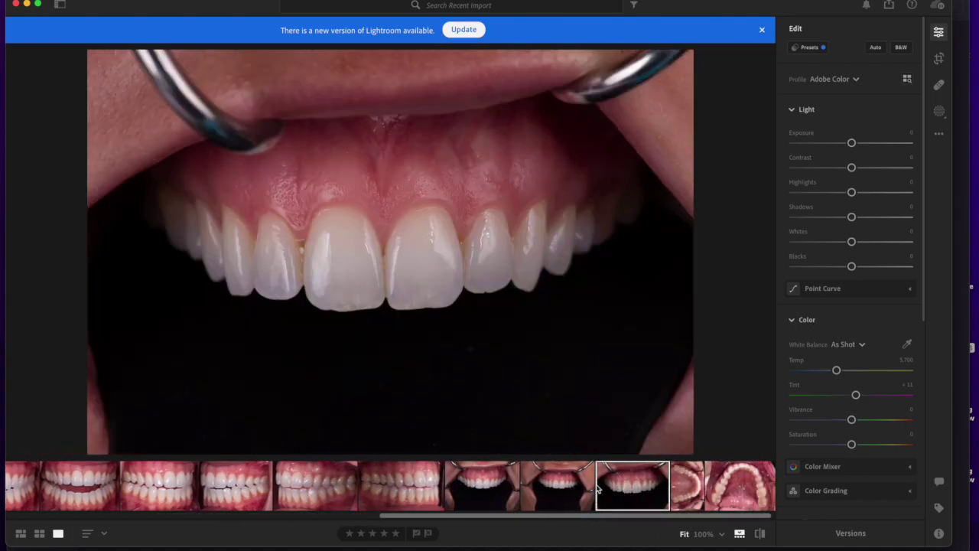
click(547, 485)
click(510, 486)
click(572, 487)
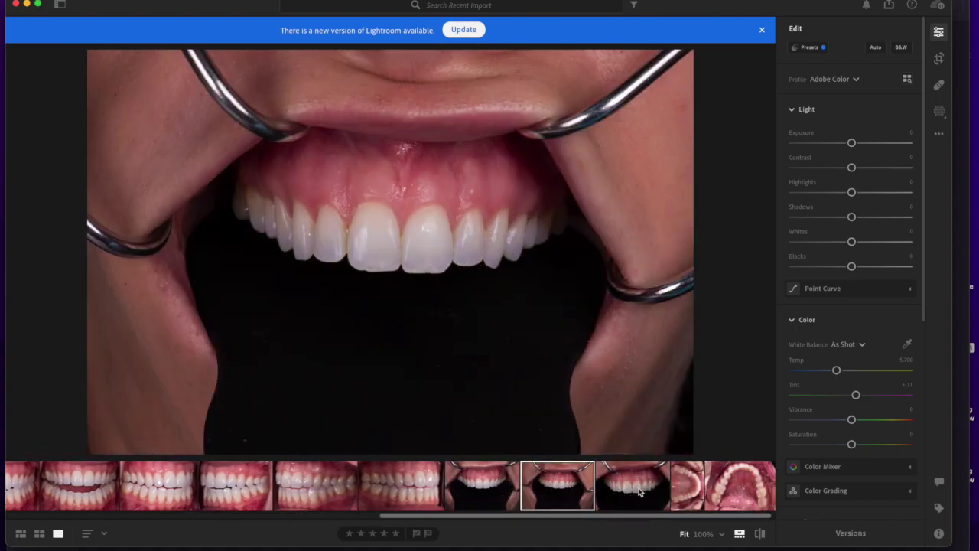
click(640, 492)
click(567, 495)
Select the two redundant retracted frontal photos and delete them
super+click(505, 486)
right_click(548, 480)
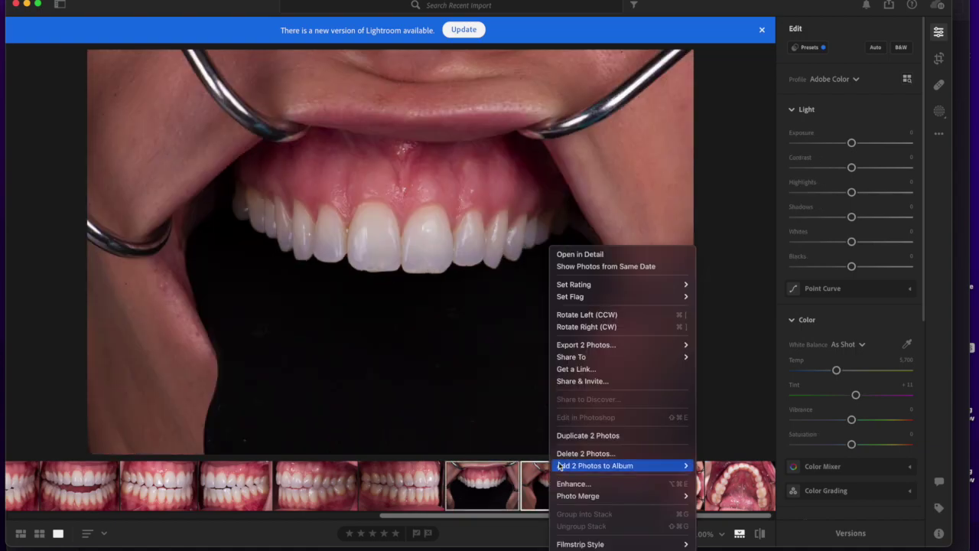
click(581, 453)
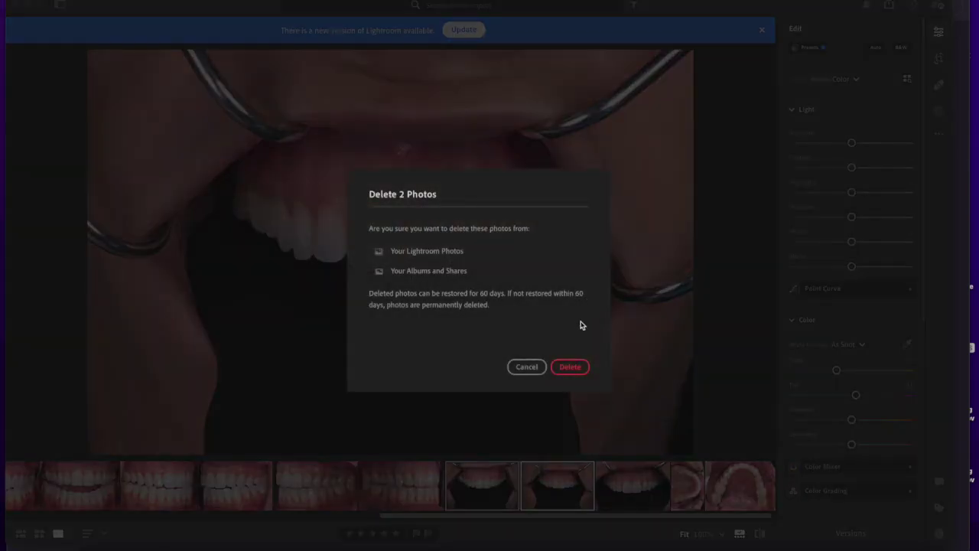
click(570, 366)
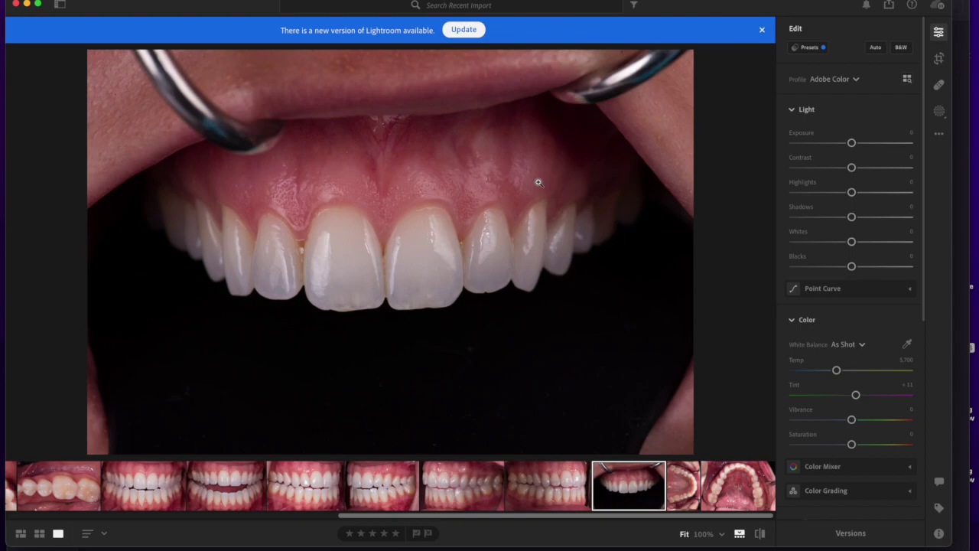
Crop the upper front teeth photo tightly and straighten it to +1.48
click(939, 59)
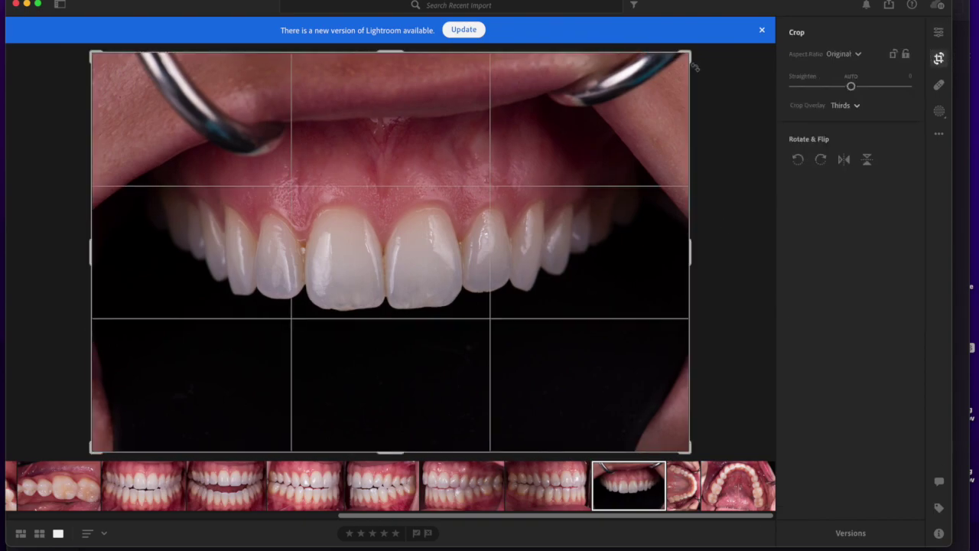
drag(686, 56, 651, 103)
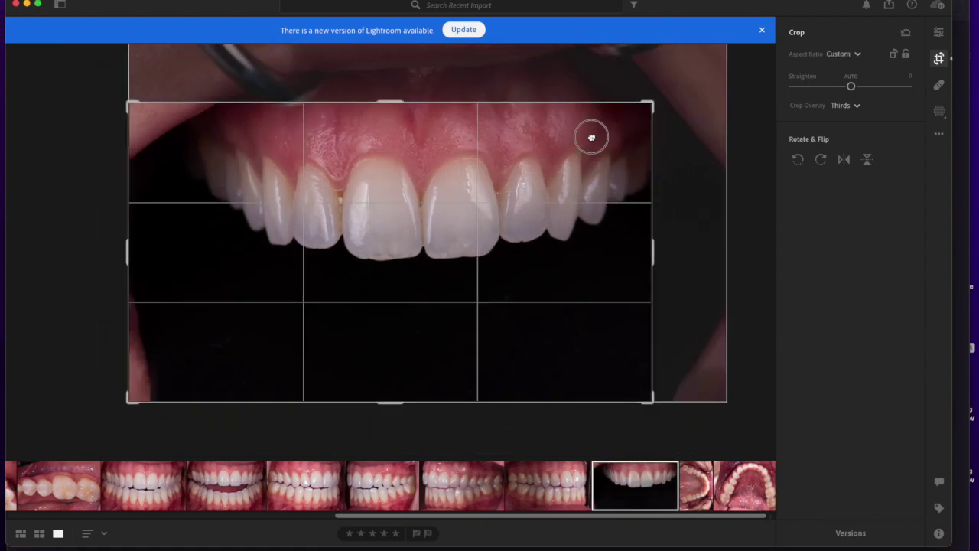
drag(123, 104, 150, 115)
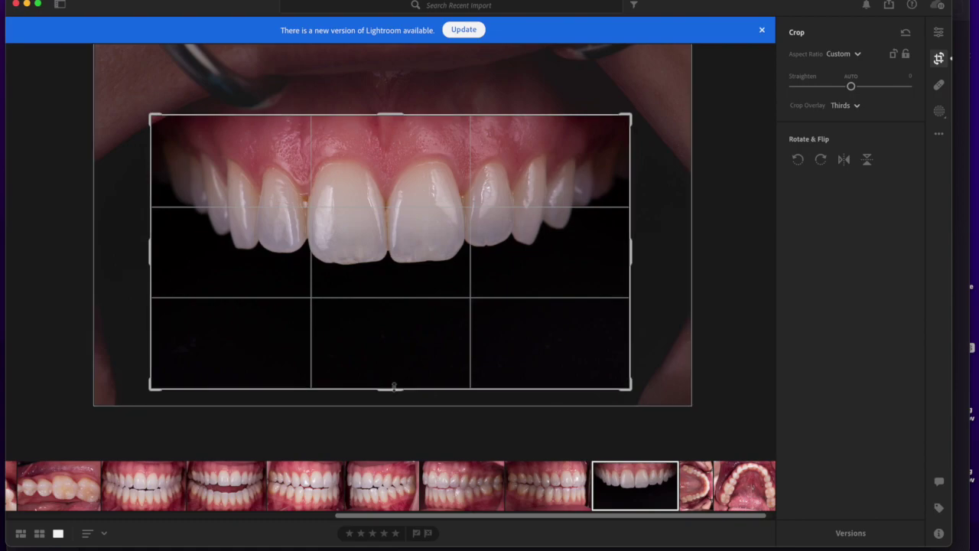
drag(391, 388, 391, 337)
drag(641, 394, 635, 400)
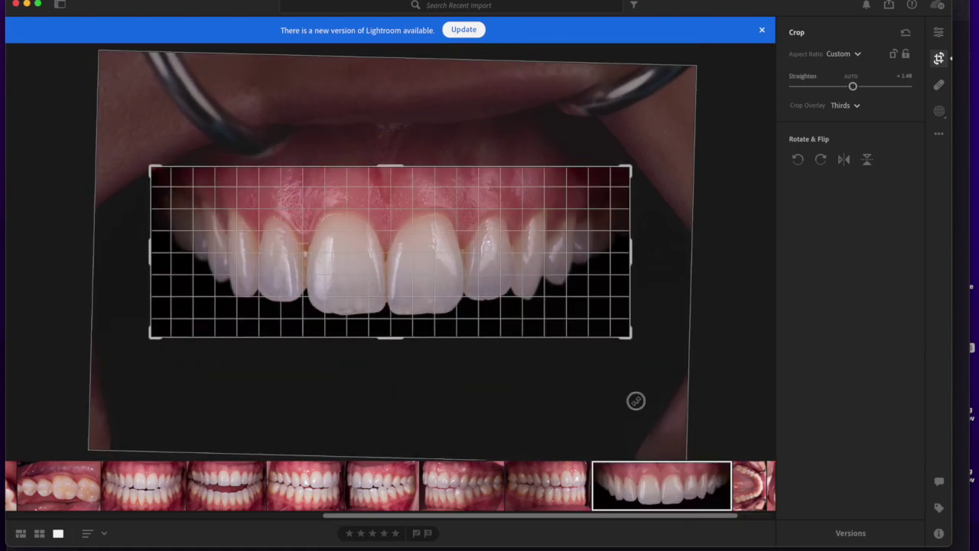
drag(546, 322, 549, 324)
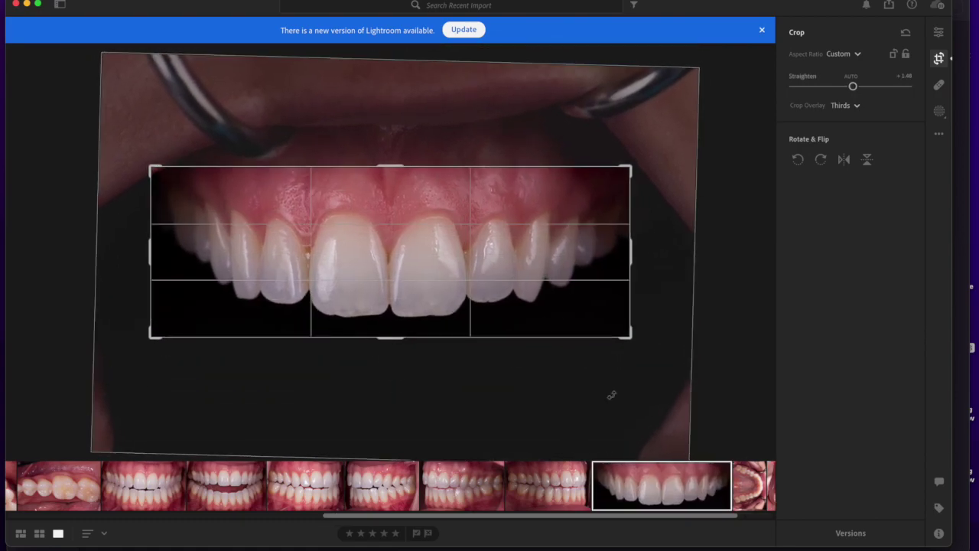
drag(612, 395, 617, 405)
key(e)
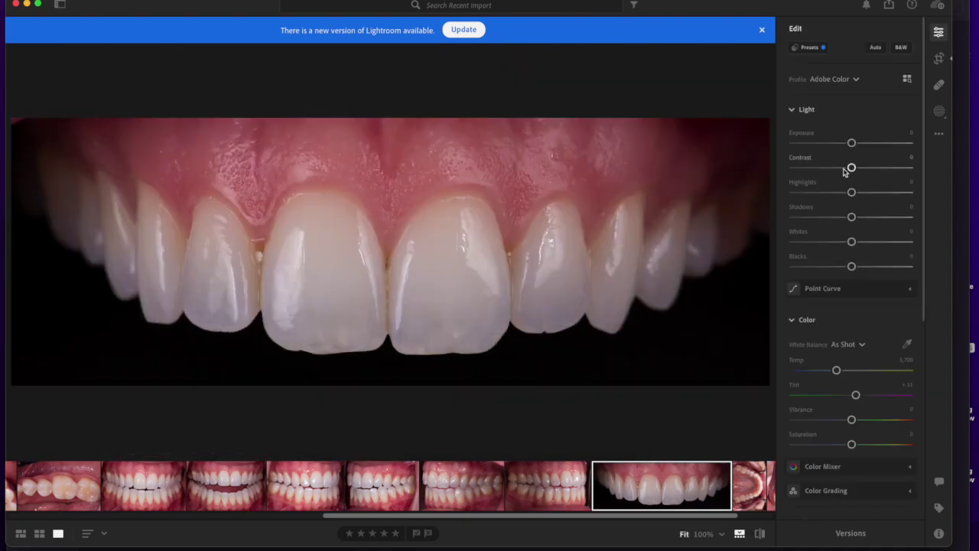
Raise the photo's Exposure to +0.36
scroll(854, 187, down, 3)
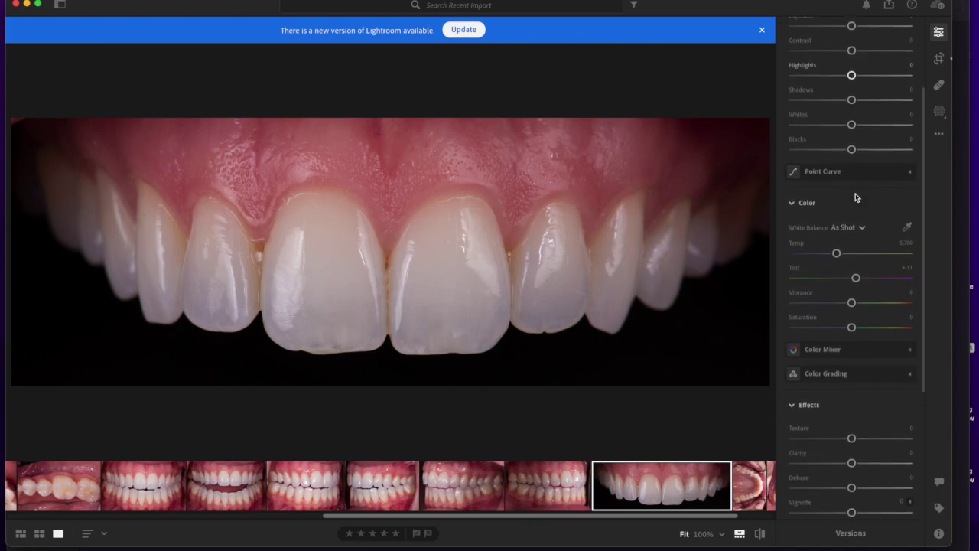
scroll(855, 198, up, 3)
drag(852, 143, 856, 145)
scroll(836, 304, down, 1)
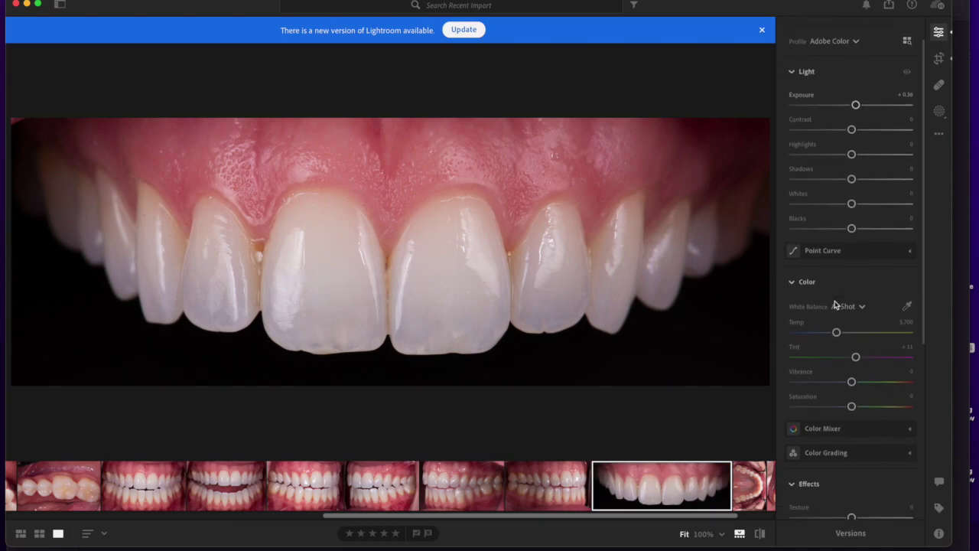
scroll(802, 367, down, 5)
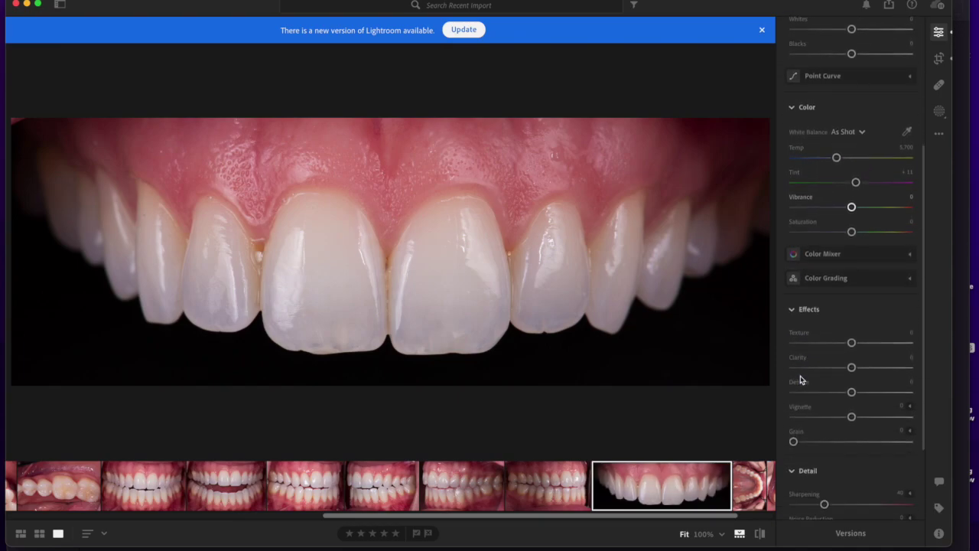
scroll(801, 380, down, 2)
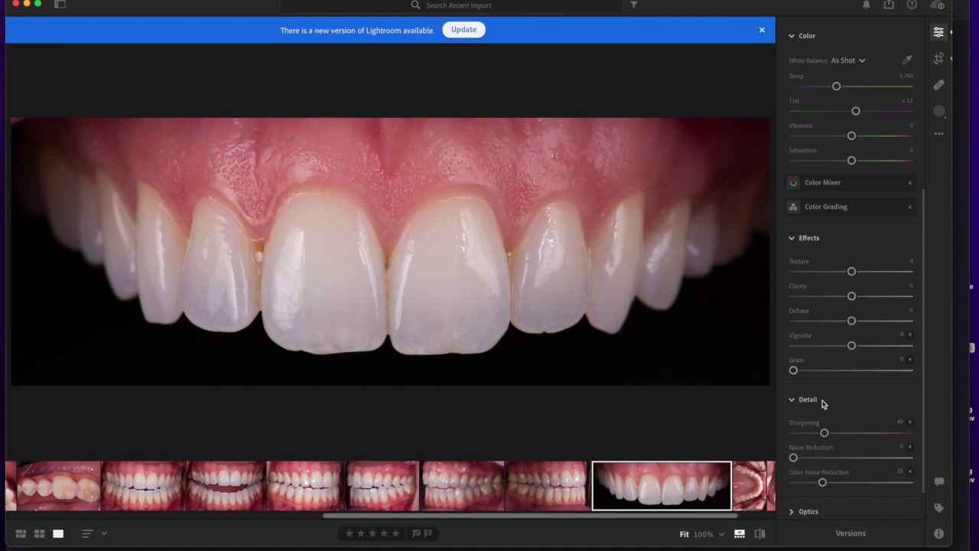
scroll(849, 344, up, 8)
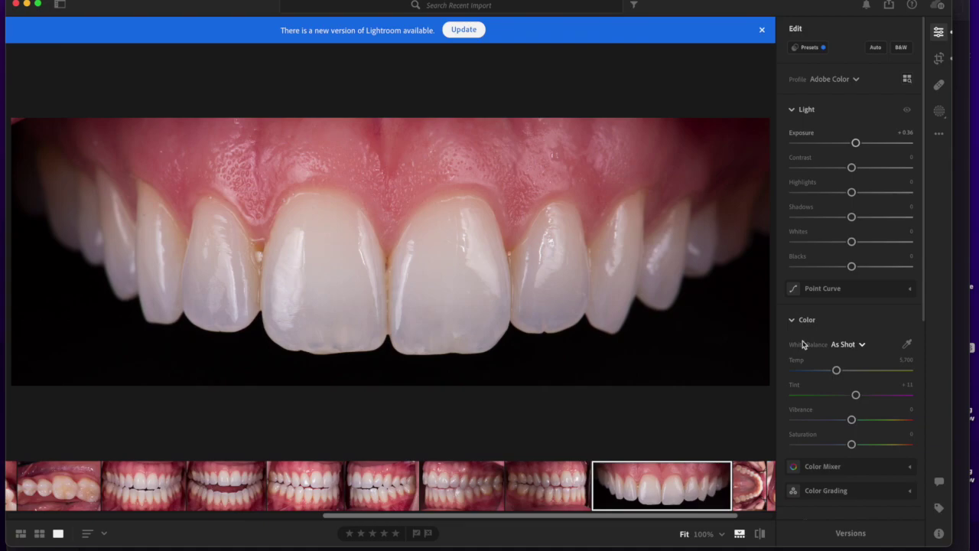
scroll(623, 490, right, 2)
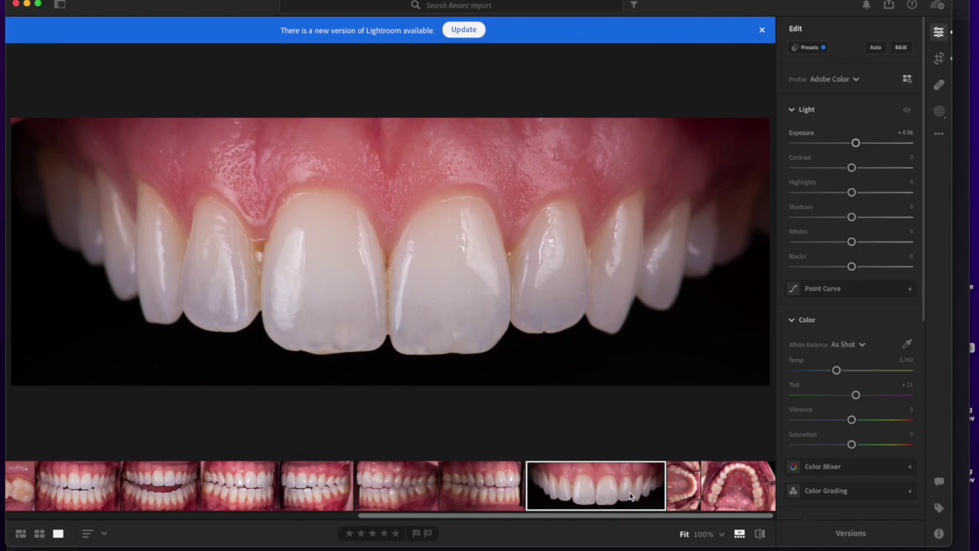
Open the upper occlusal arch photo, mirror it and rotate it 90° clockwise
click(682, 494)
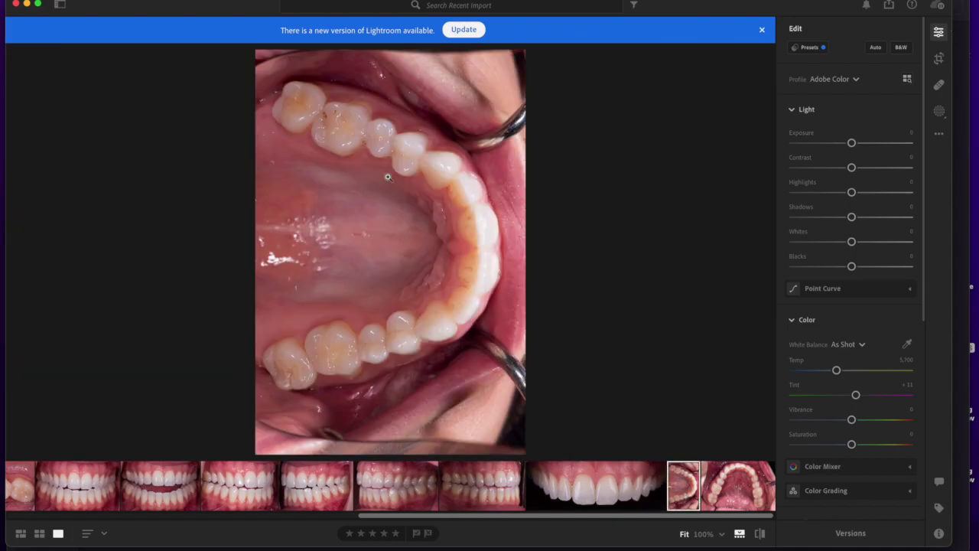
click(941, 59)
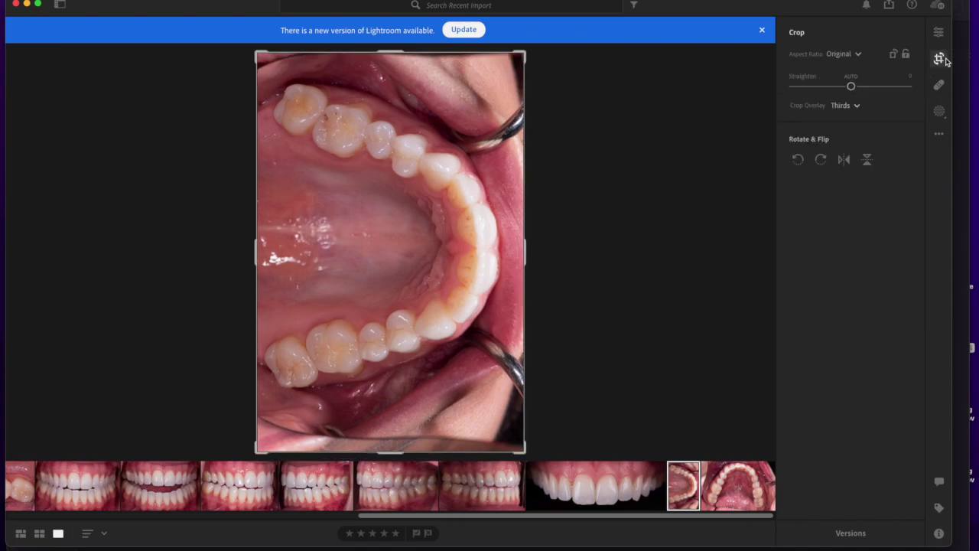
click(845, 160)
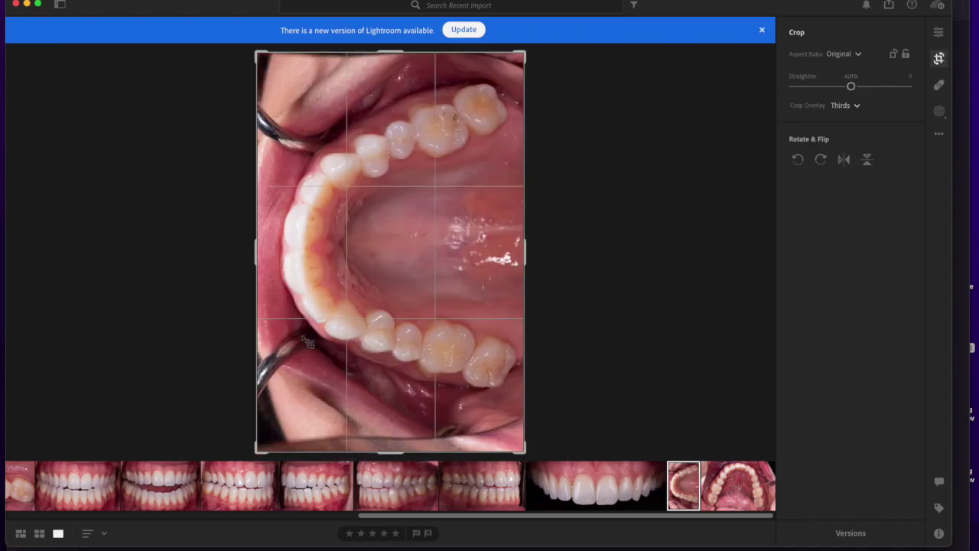
click(822, 164)
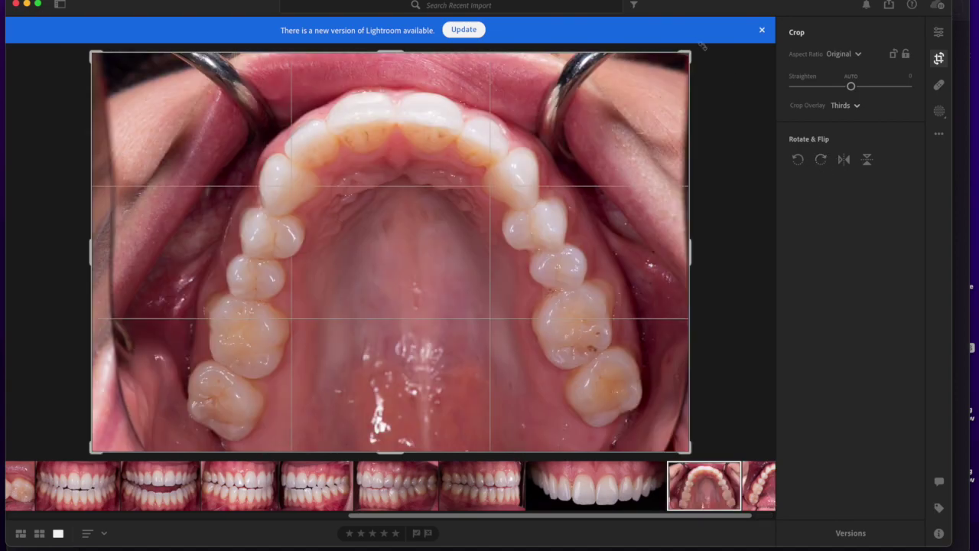
Crop tightly around the dental arch, centring it, and apply the crop
drag(690, 54, 670, 71)
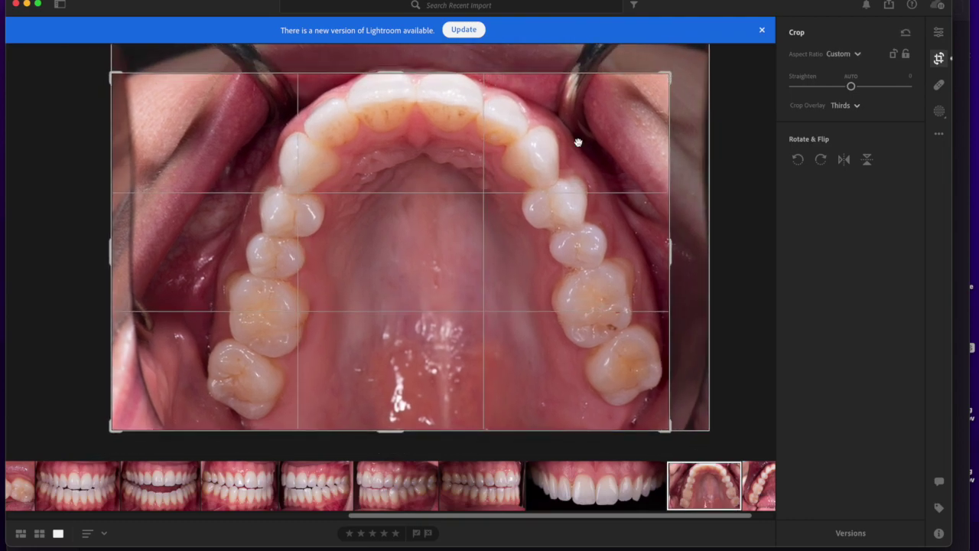
drag(579, 142, 559, 153)
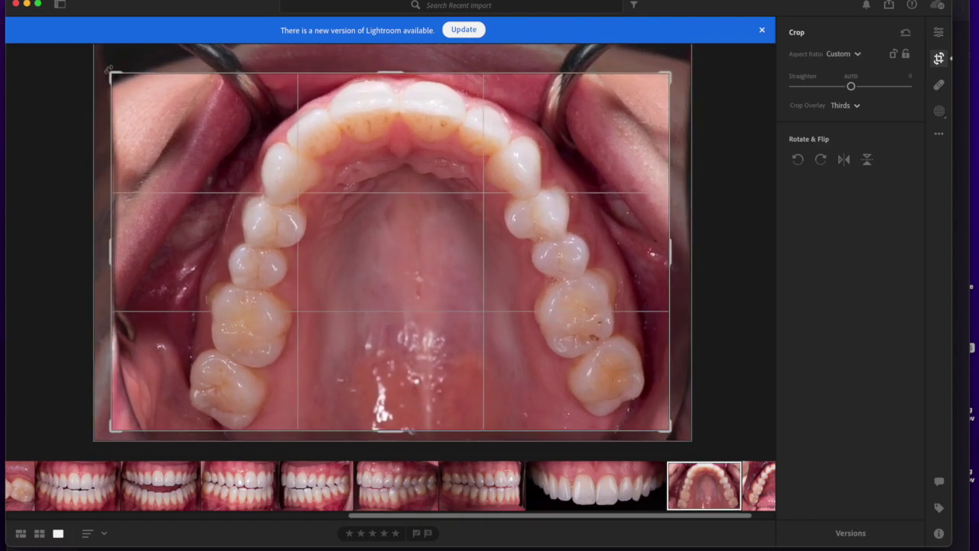
drag(111, 73, 135, 75)
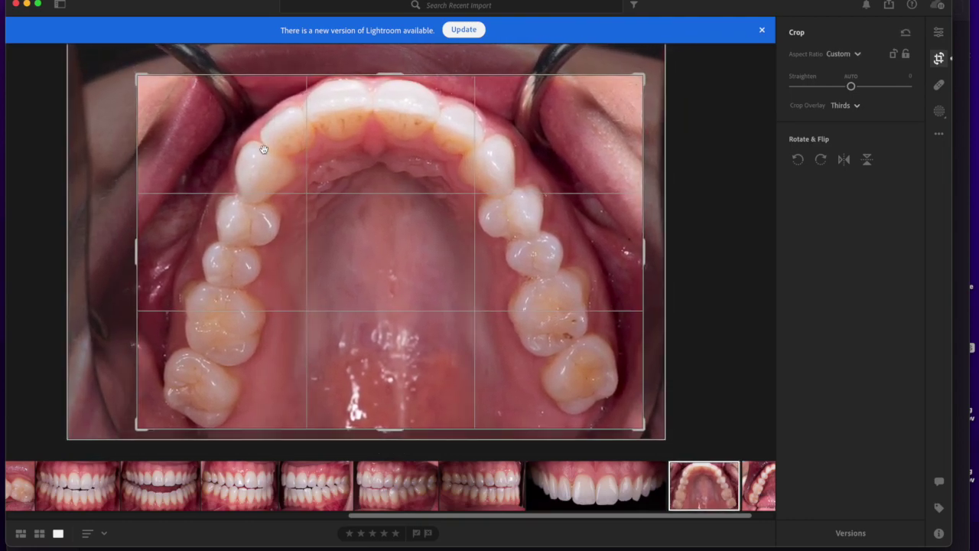
drag(263, 148, 282, 148)
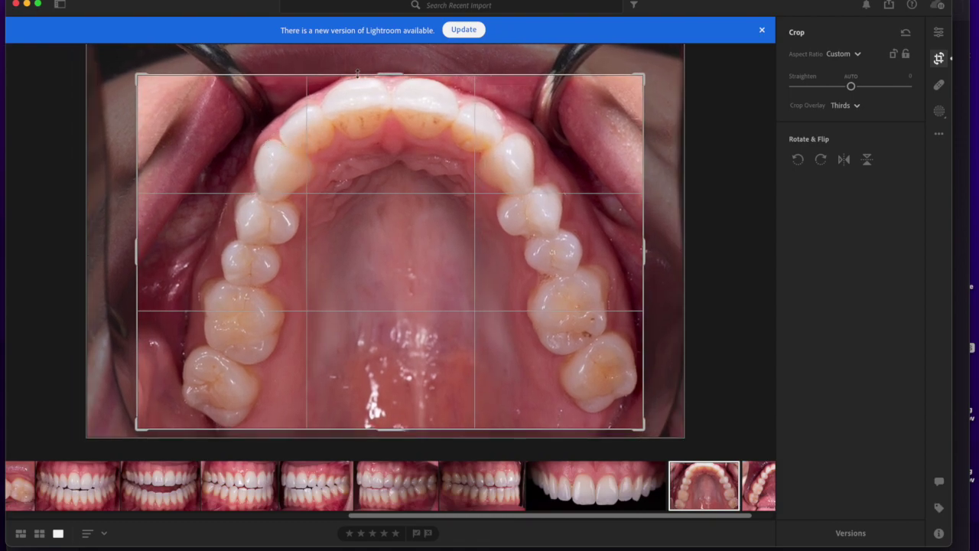
drag(374, 72, 370, 94)
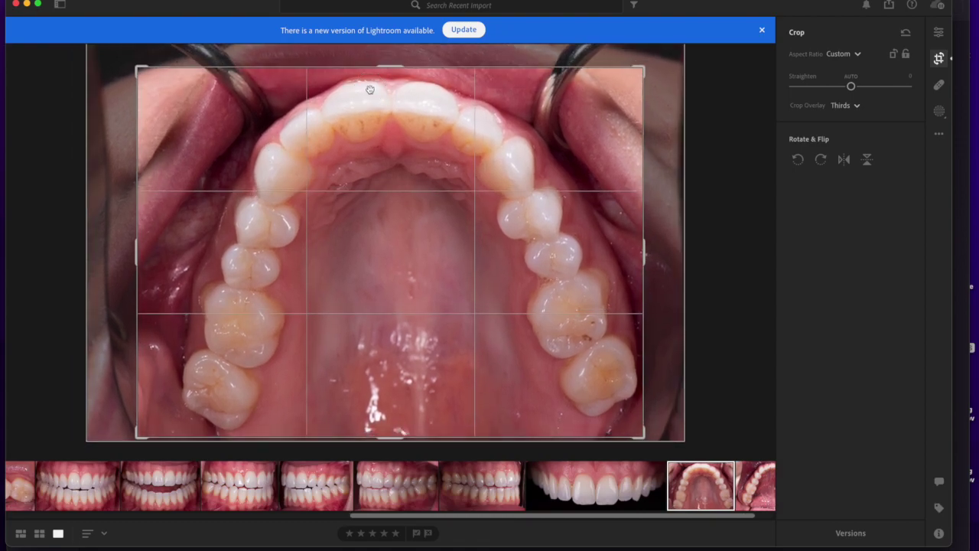
key(Return)
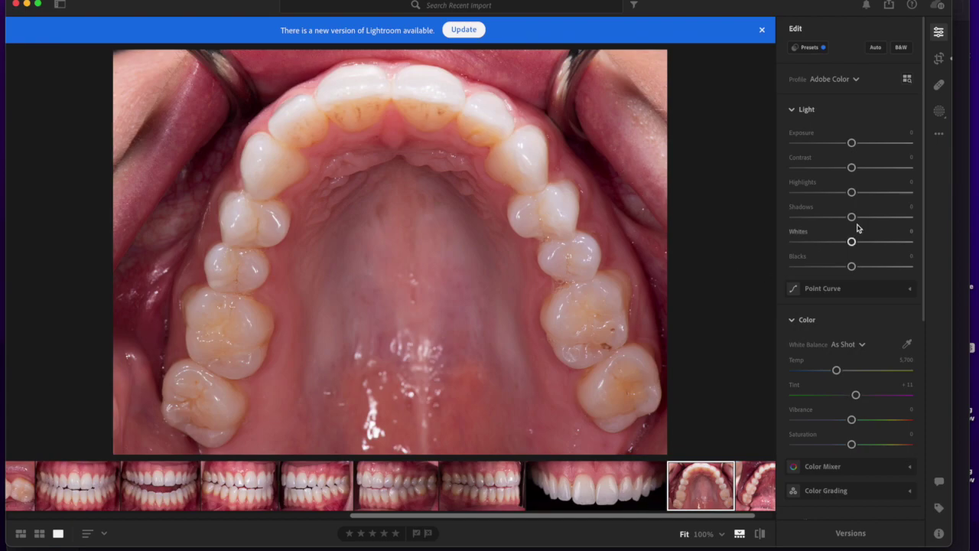
Set Exposure to -0.28, trim the crop's left edge, then open the lower-arch photo
drag(852, 146, 849, 144)
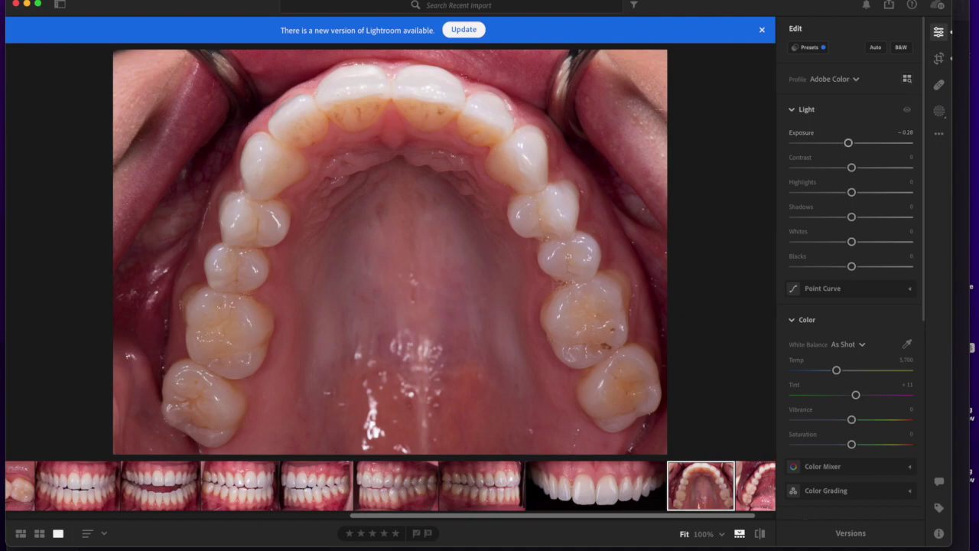
click(939, 59)
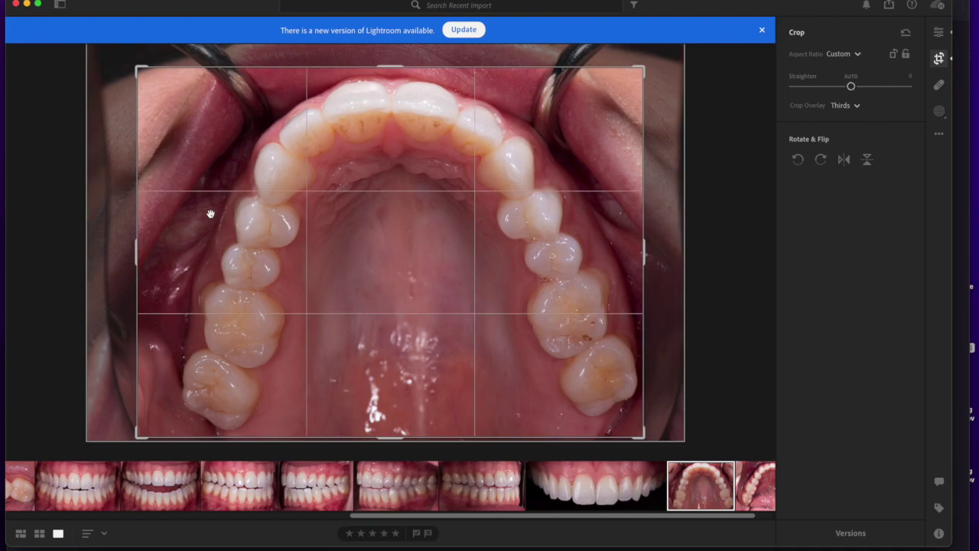
drag(134, 243, 145, 244)
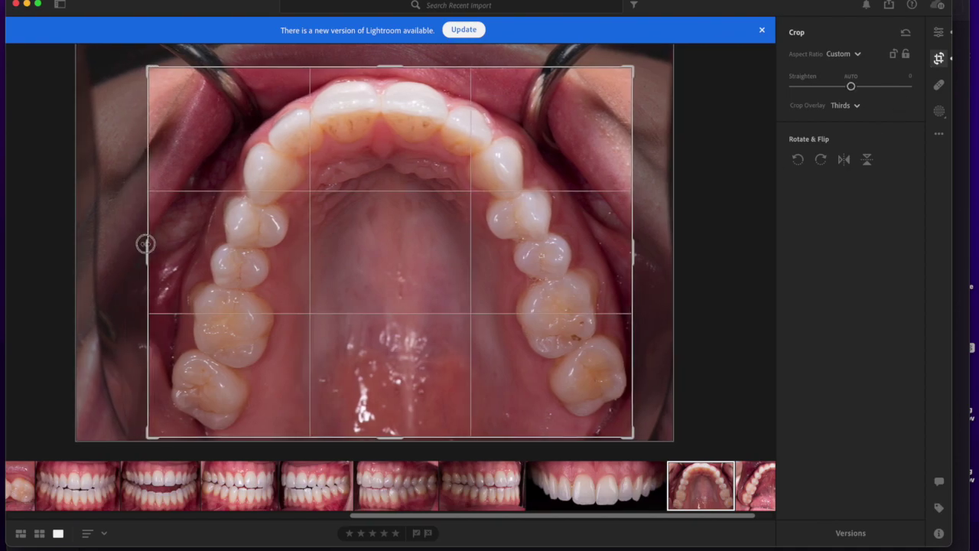
double_click(373, 266)
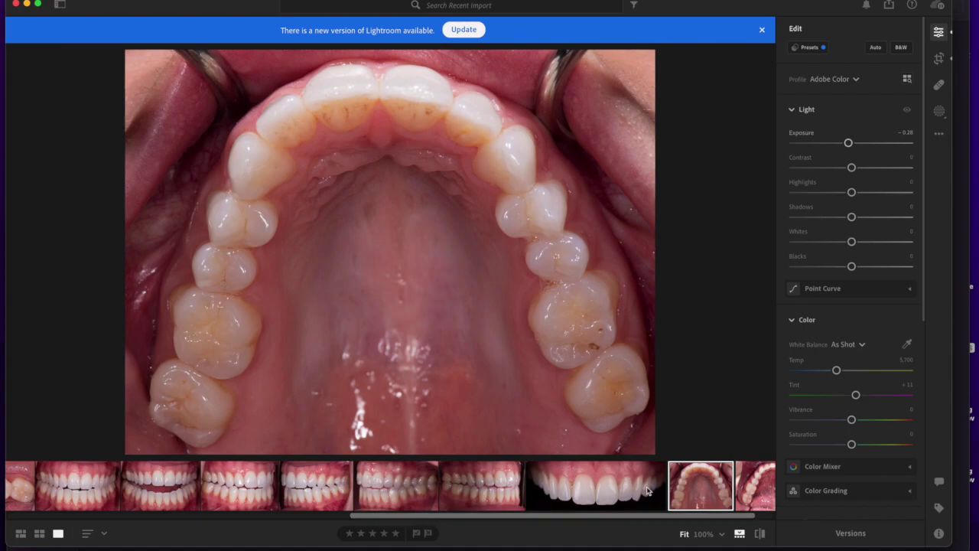
scroll(642, 486, right, 1)
click(731, 491)
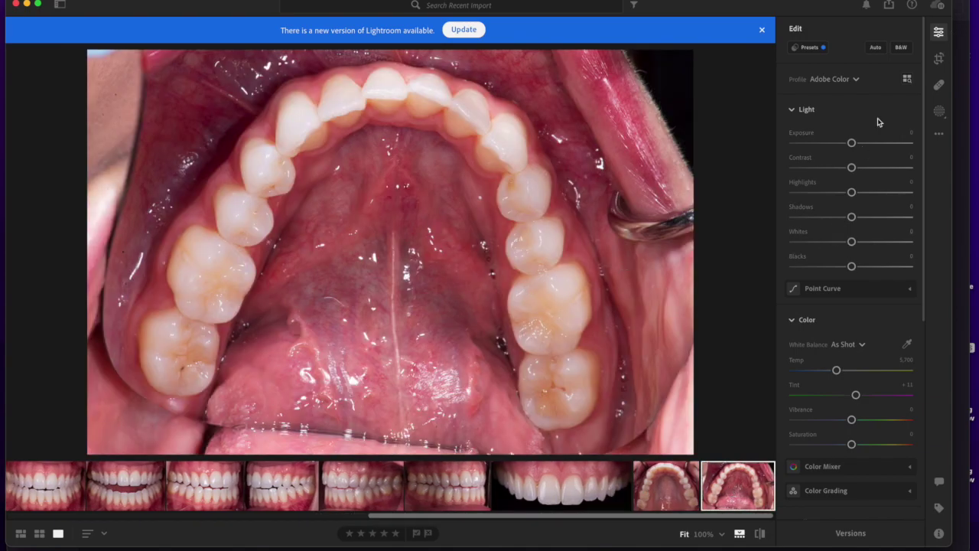
Mirror the lower-arch photo horizontally and rotate it clockwise twice
click(939, 58)
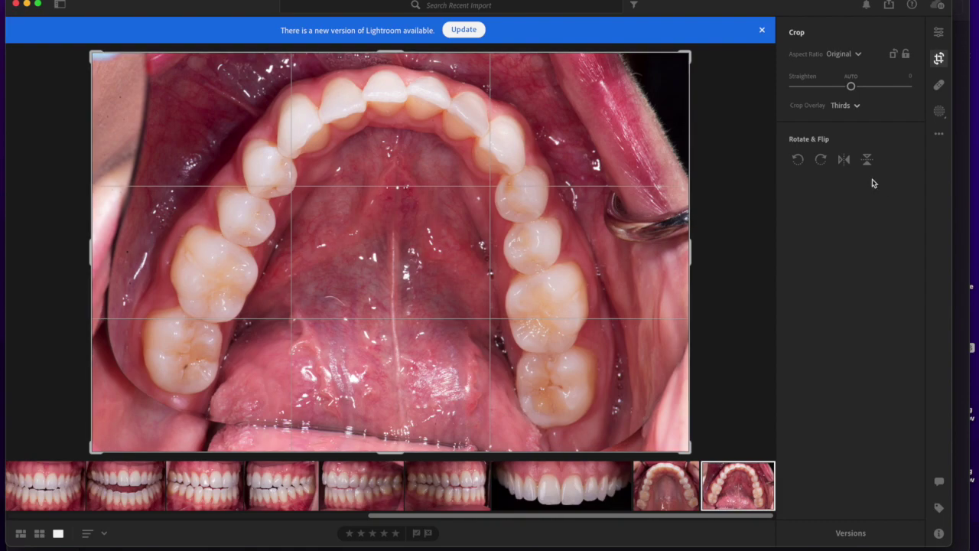
click(843, 160)
click(822, 162)
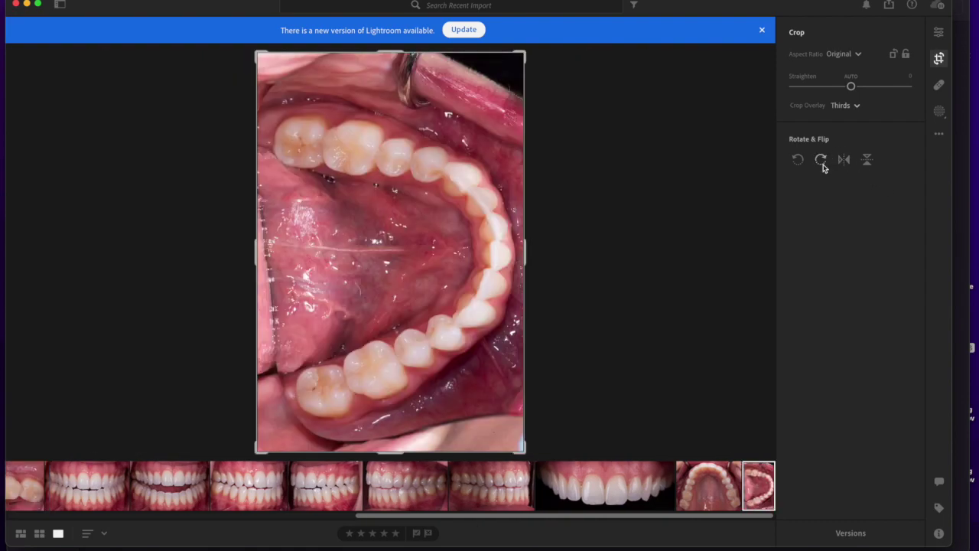
click(821, 162)
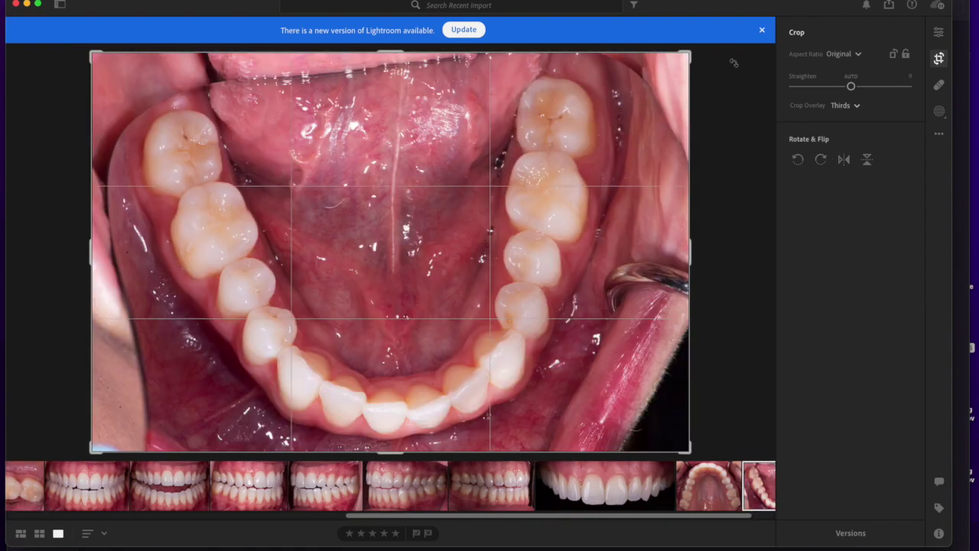
Crop tightly around the tooth arch with a -2.50 straighten and apply it
drag(692, 54, 656, 86)
drag(583, 156, 554, 161)
drag(692, 409, 664, 427)
drag(485, 356, 471, 350)
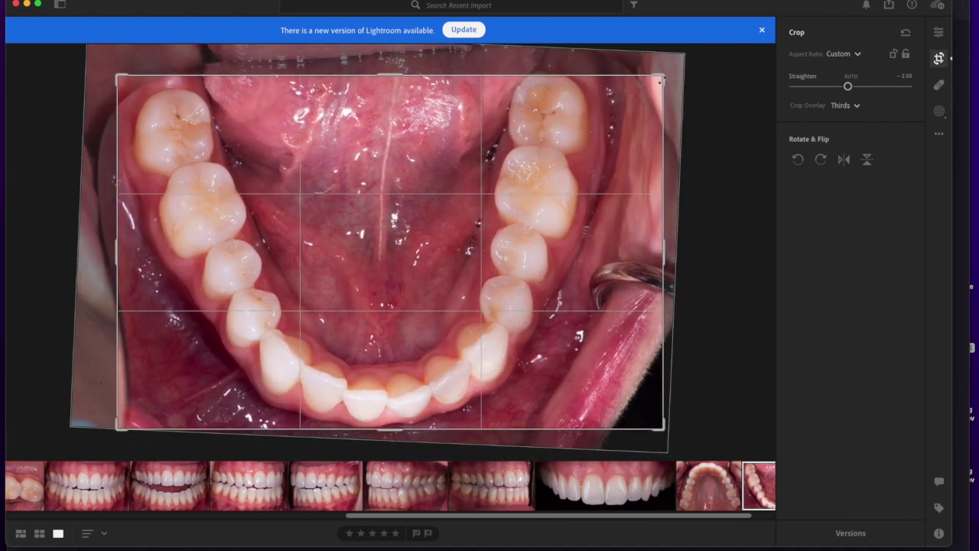
drag(660, 78, 636, 75)
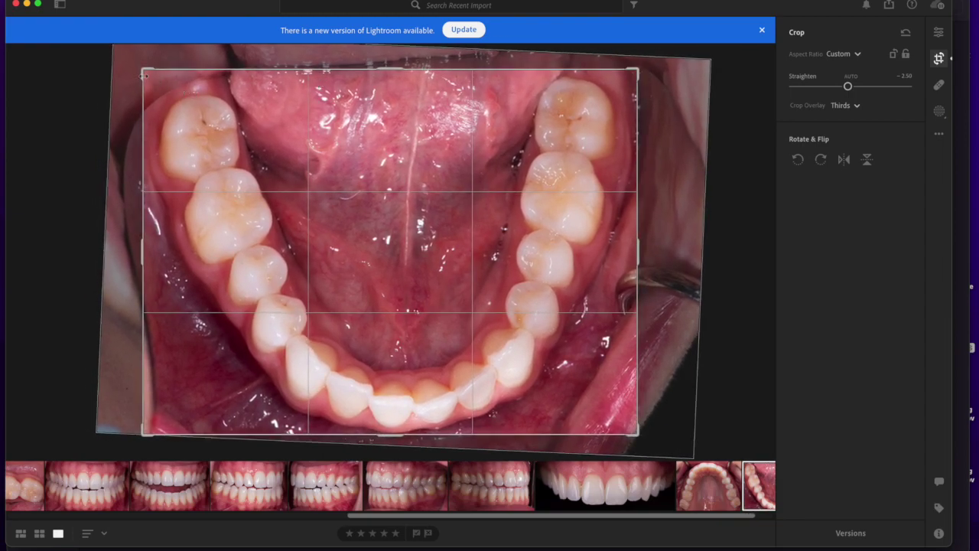
drag(143, 71, 152, 75)
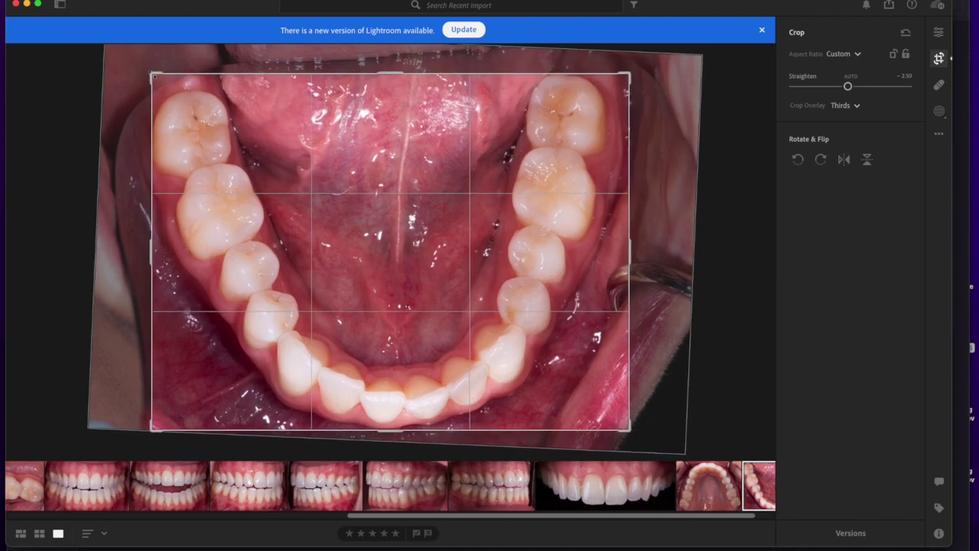
key(Return)
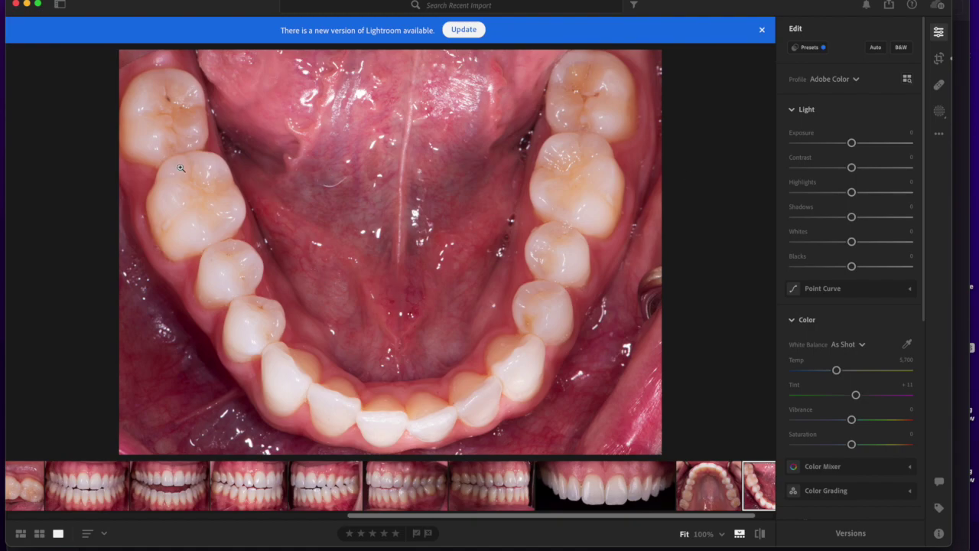
Widen the lower-arch photo's crop slightly on the left side
click(938, 59)
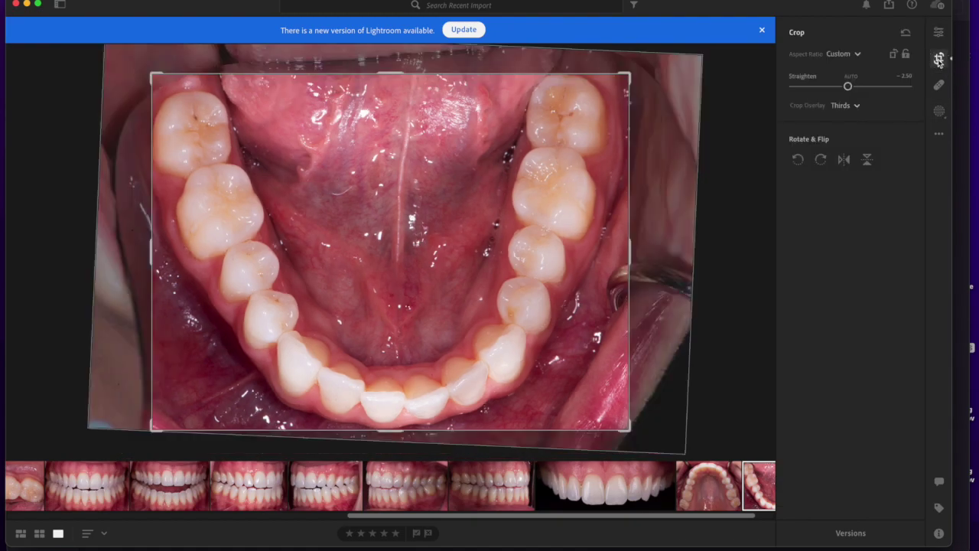
drag(153, 250, 143, 250)
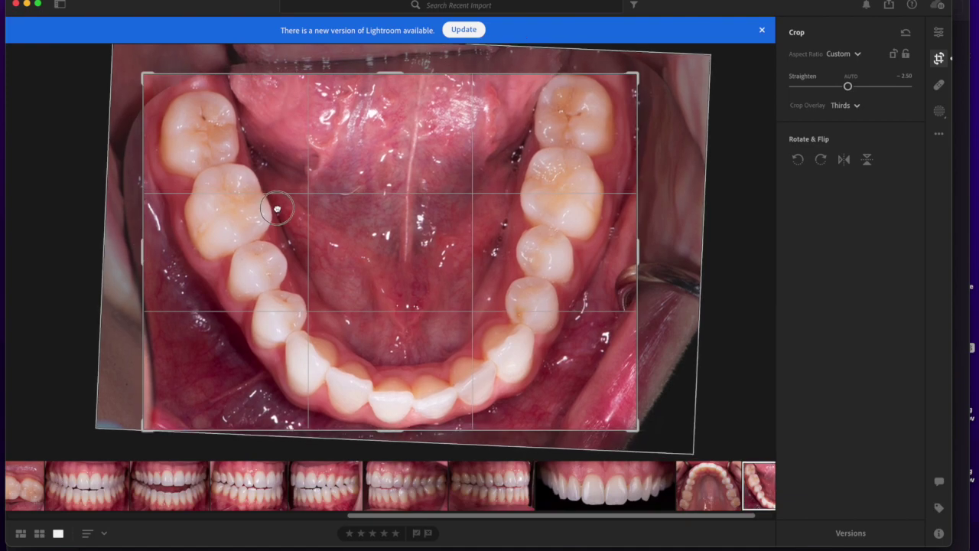
key(Return)
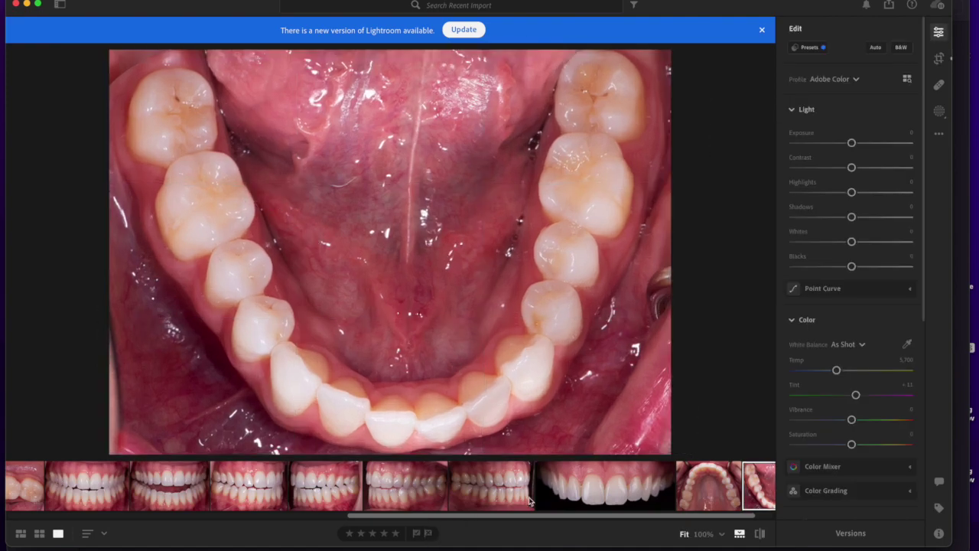
Step through the edited photos from the first, then show all 17 in Square Grid view
scroll(530, 501, up, 10)
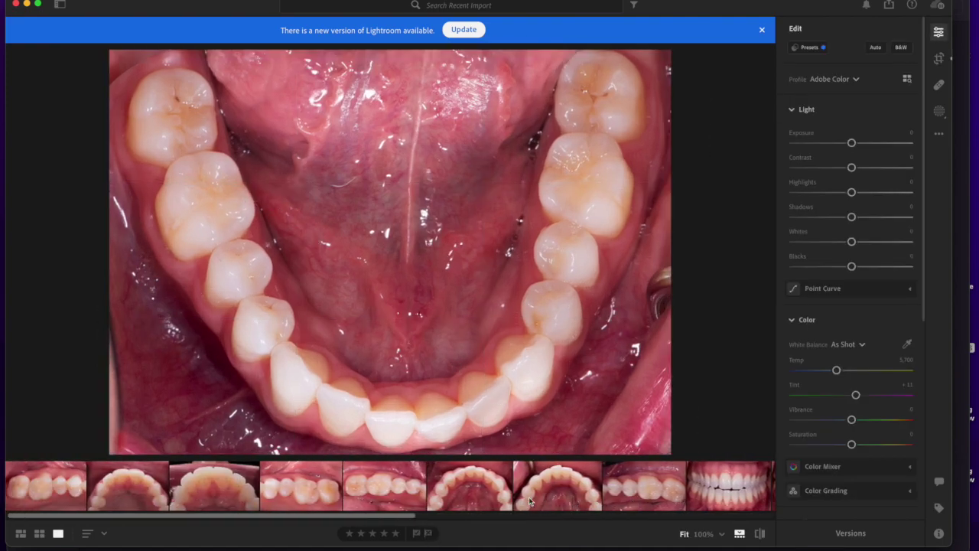
click(51, 485)
key(Right)
key(Right)
key(Right)
key(Right)
key(Right)
key(Right)
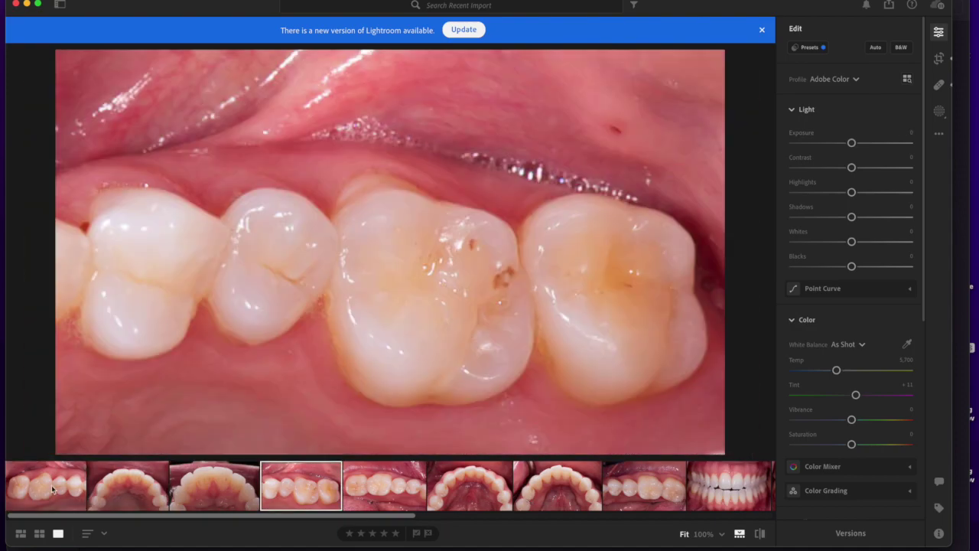
key(Right)
key(Right)
key(Right)
key(Right)
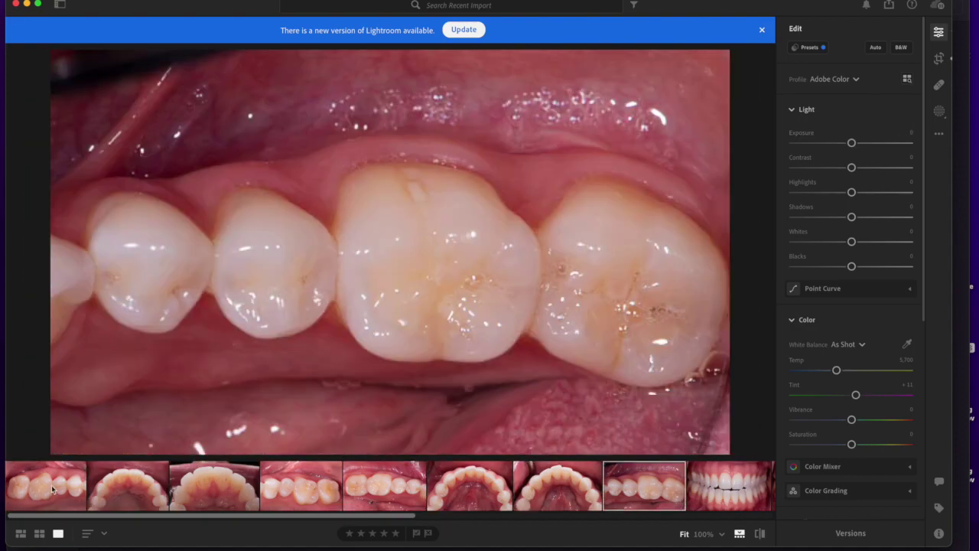
key(Right)
key(Right)
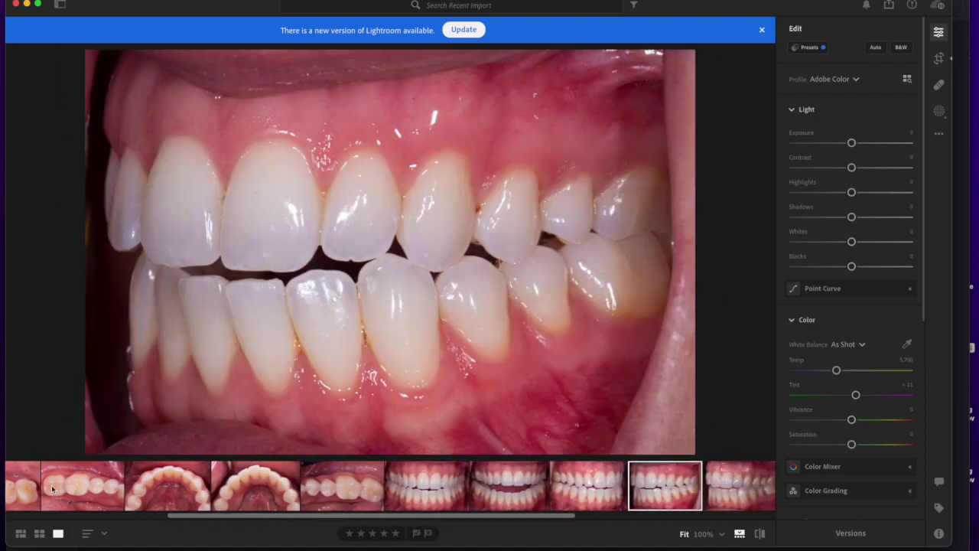
click(39, 533)
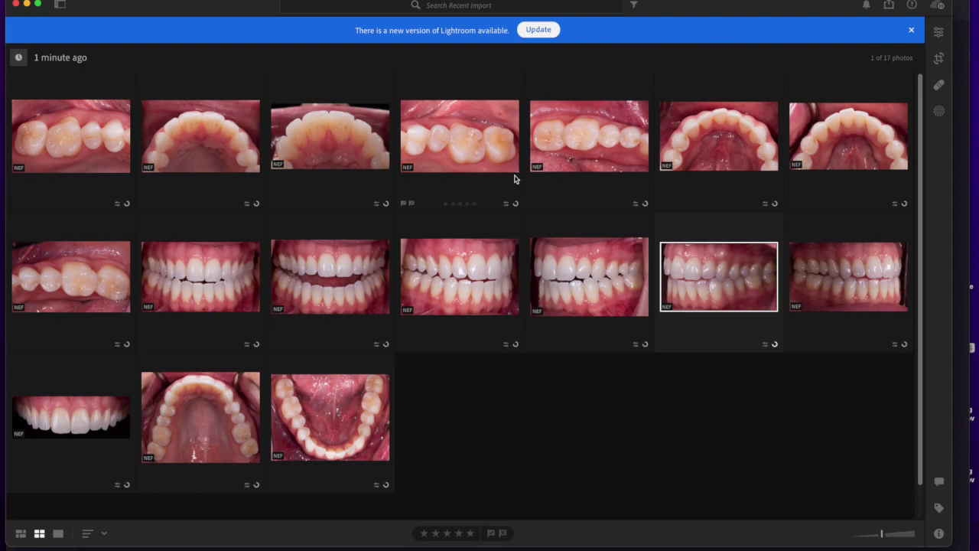
Select all 17 photos by clicking the first and Shift-clicking the last
click(351, 282)
click(78, 151)
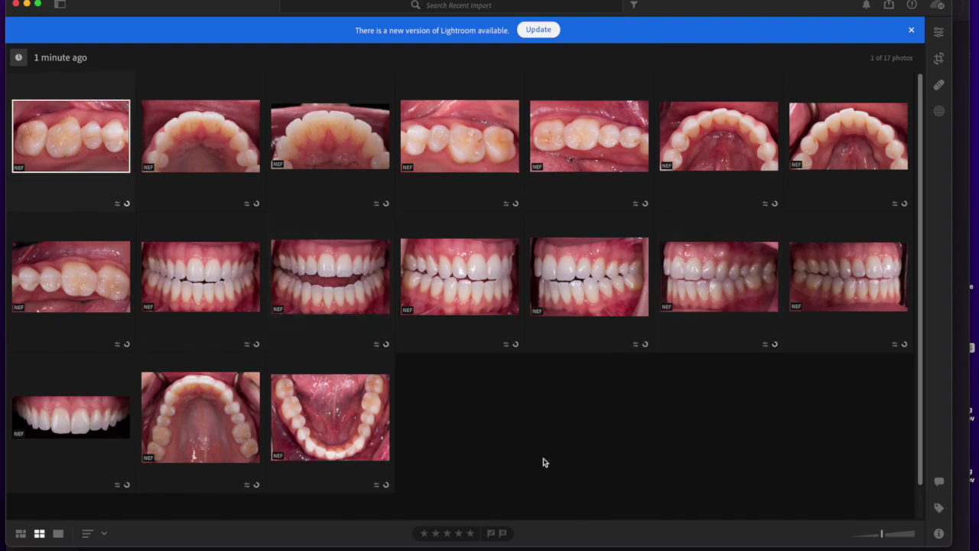
click(539, 465)
click(95, 150)
shift+click(344, 429)
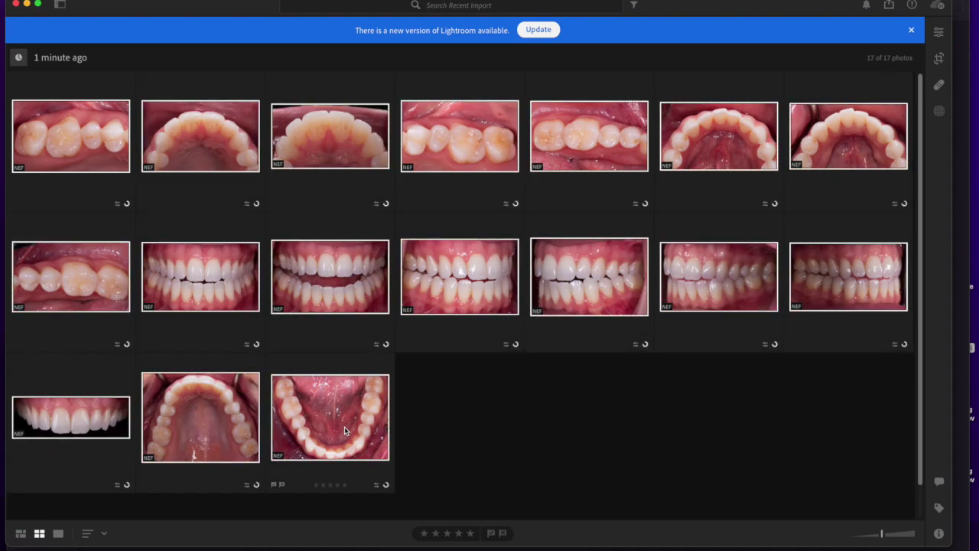
Open the Share menu to show export options for the 17 selected photos
click(888, 7)
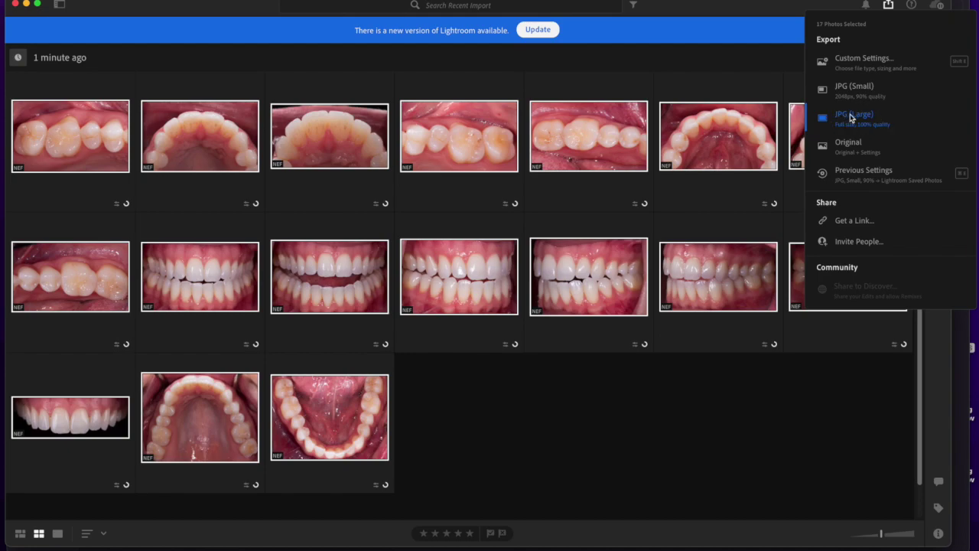
Export the 17 photos as JPG (Large), full size at 100% quality, to iCloud Drive
click(851, 117)
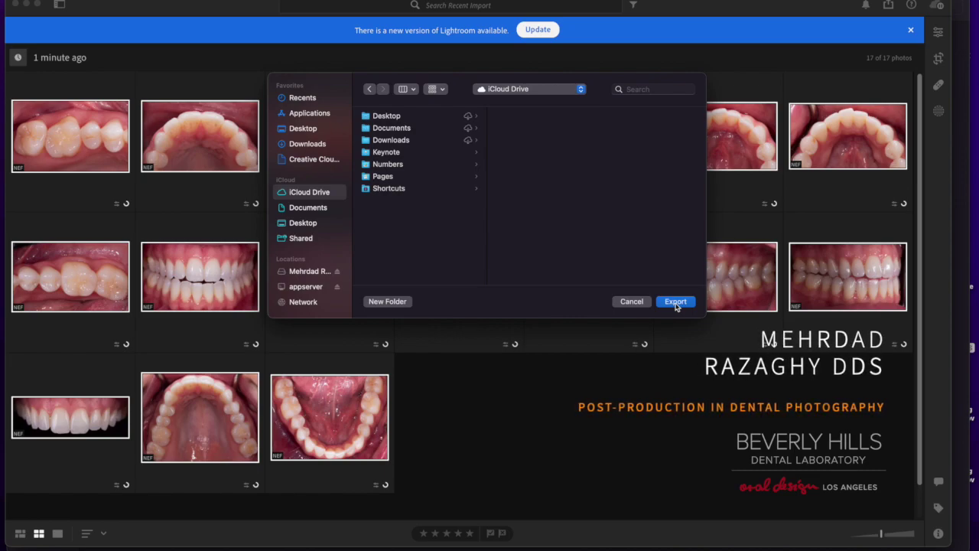
click(634, 301)
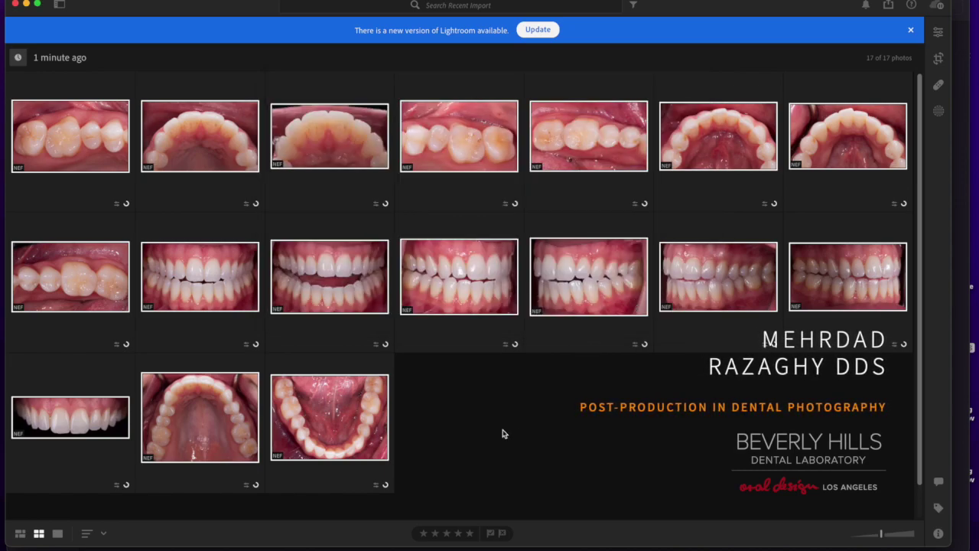